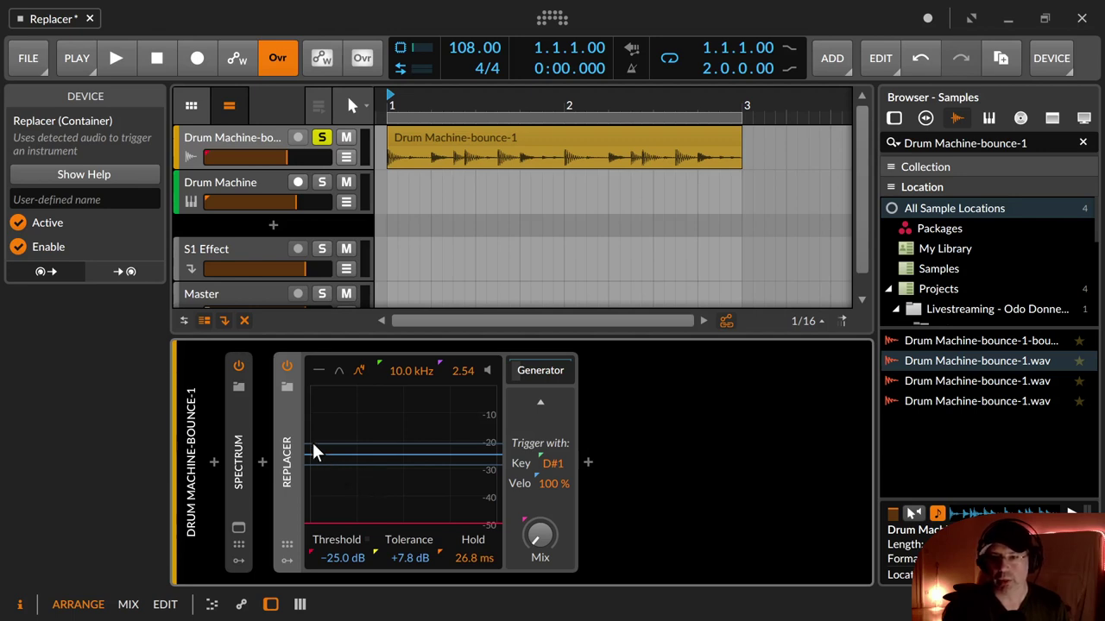
Switch the Replacer device off and back on, and open its preset browser and cancel it without loading anything
{"action": "left_click", "coordinate": [287, 367]}
{"action": "left_click", "coordinate": [288, 369]}
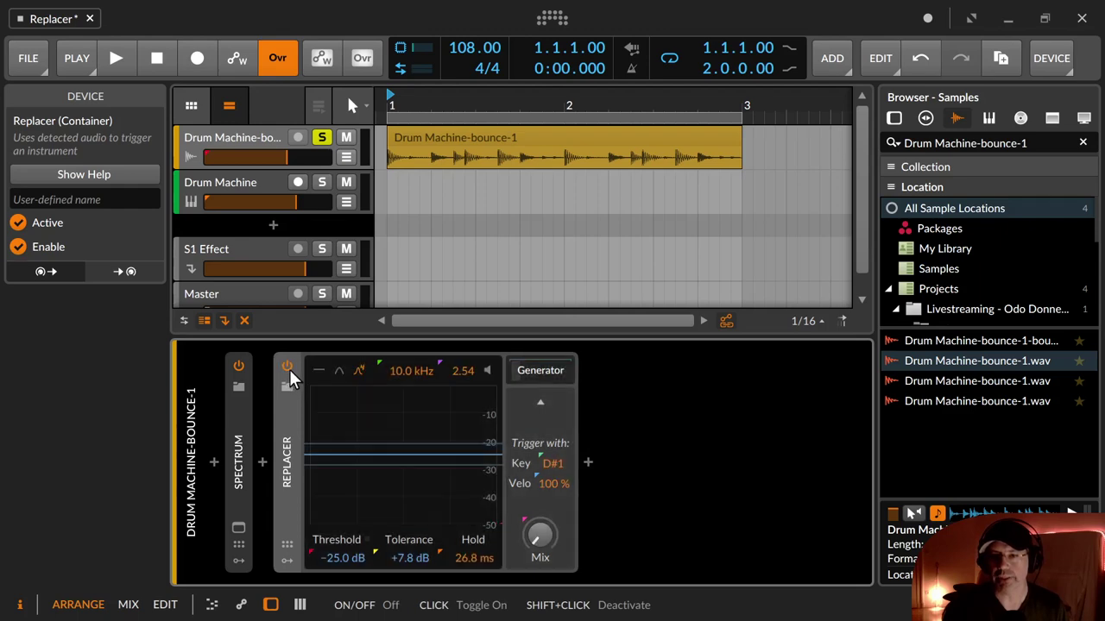
{"action": "left_click", "coordinate": [287, 387]}
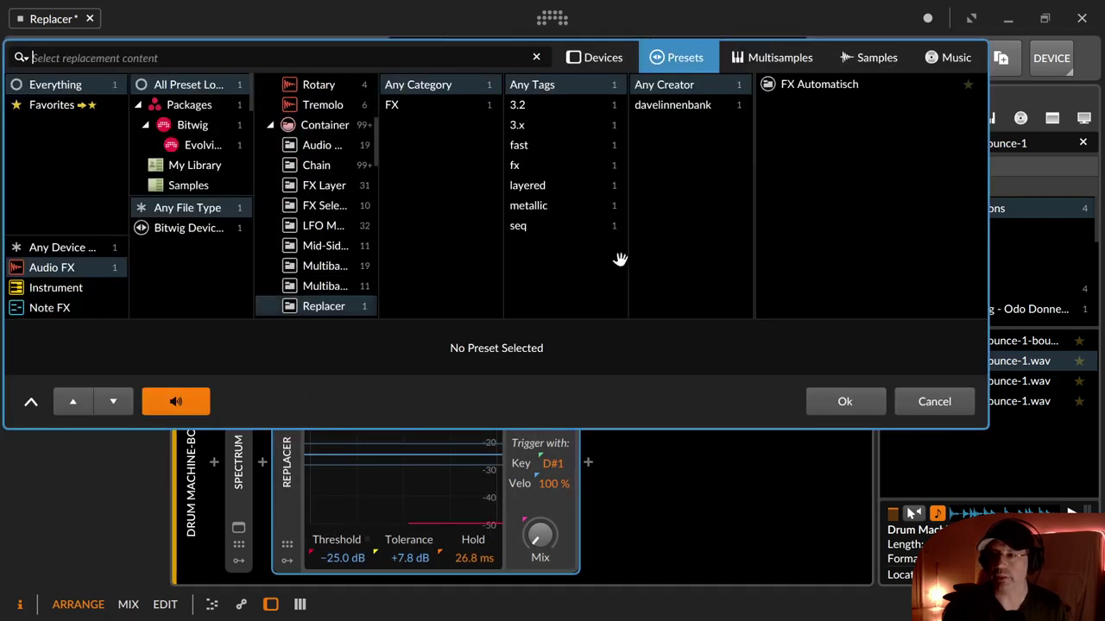
{"action": "key", "text": "Escape"}
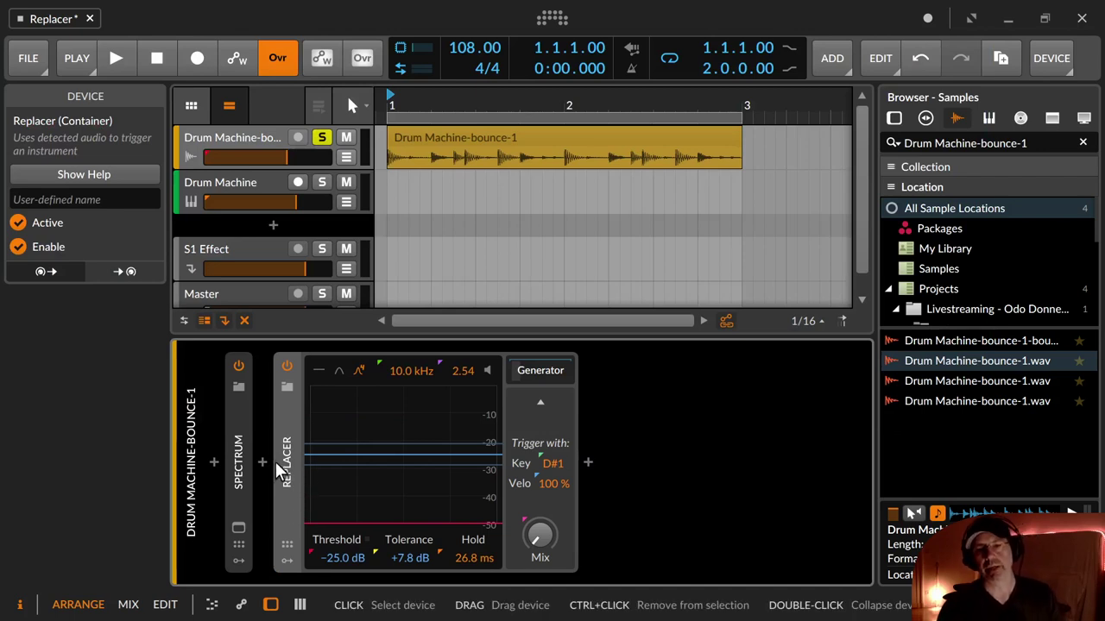
{"action": "left_click", "coordinate": [115, 194]}
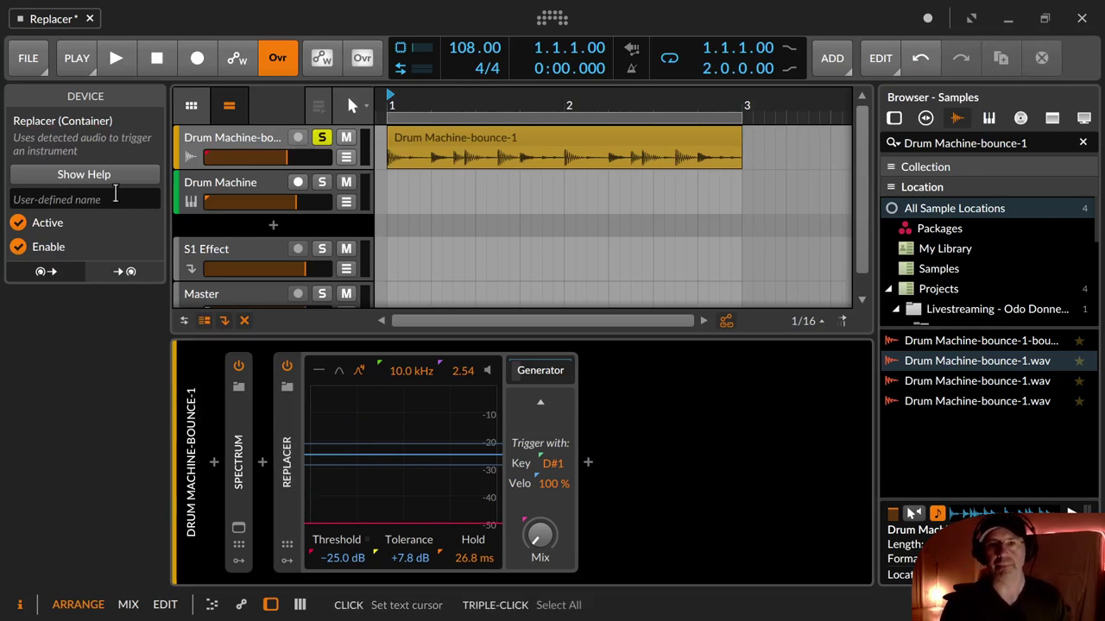
Show and hide the Replacer's remote controls and modulator slots
{"action": "left_click", "coordinate": [289, 544]}
{"action": "left_click", "coordinate": [288, 549]}
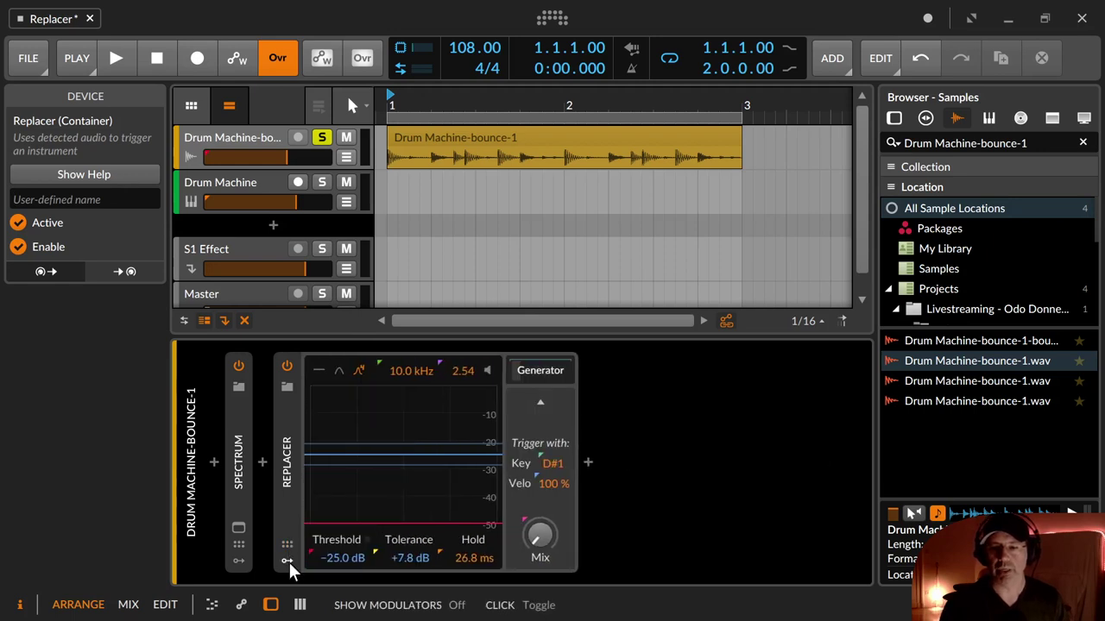
{"action": "left_click", "coordinate": [288, 560]}
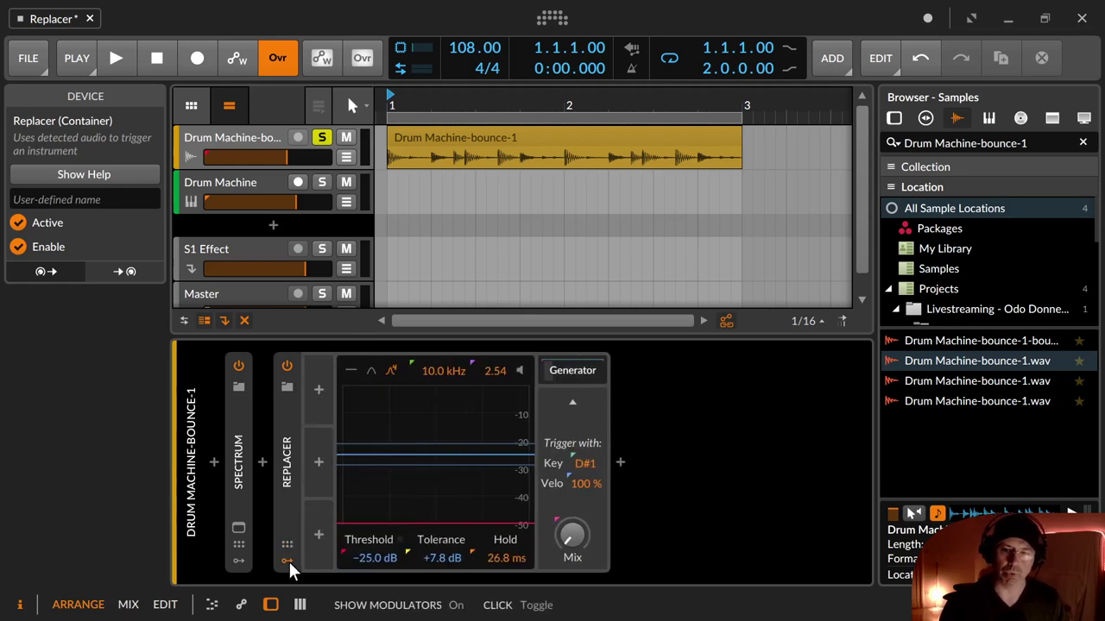
{"action": "left_click", "coordinate": [289, 559]}
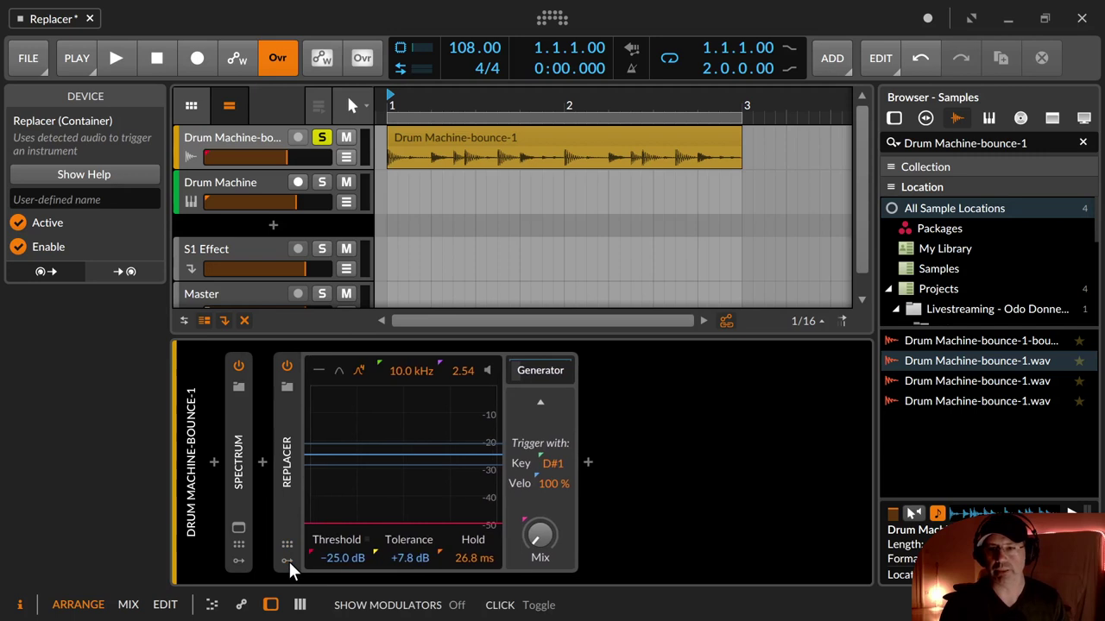
Try the Replacer's Bypass and Band-pass (2-pole) filter modes, returning to Band-pass (4-pole)
{"action": "left_click", "coordinate": [320, 372]}
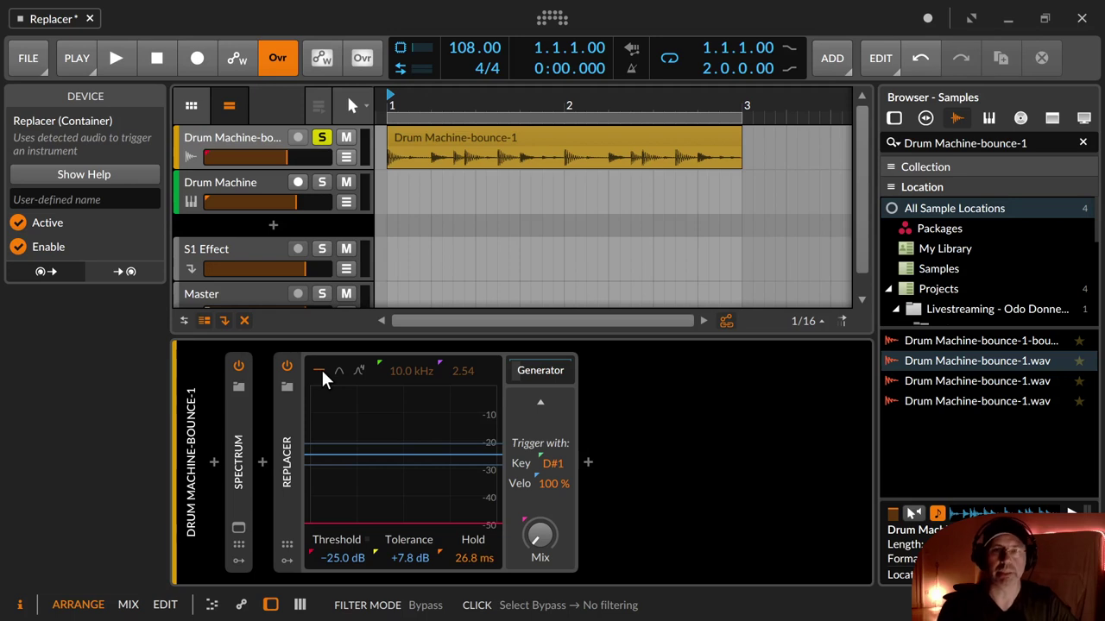
{"action": "left_click", "coordinate": [342, 370]}
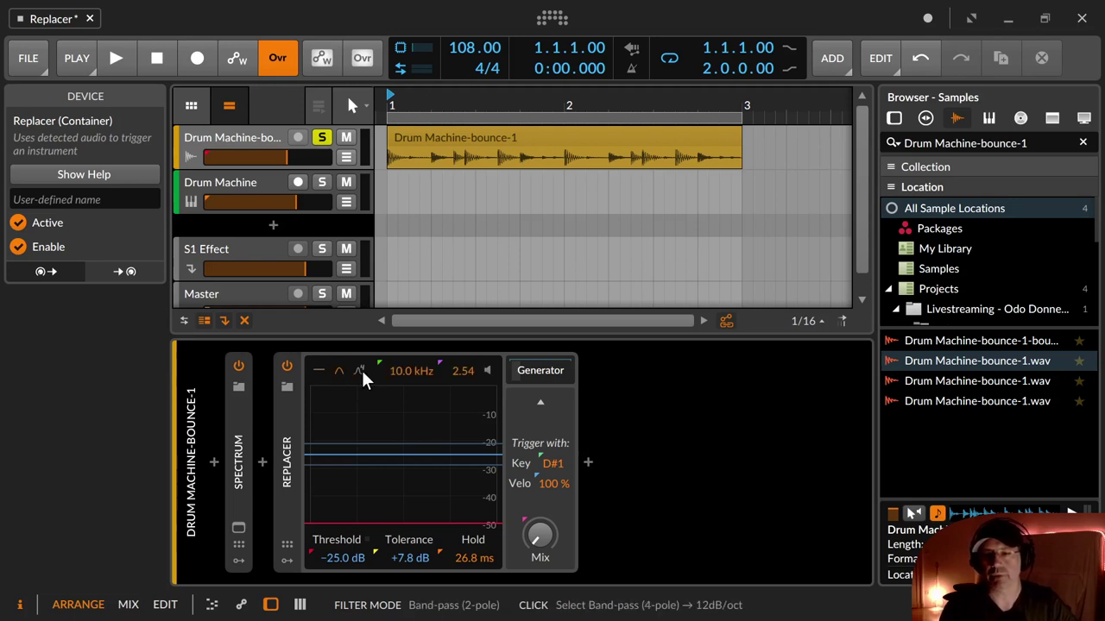
{"action": "left_click", "coordinate": [362, 371]}
{"action": "left_click", "coordinate": [338, 369]}
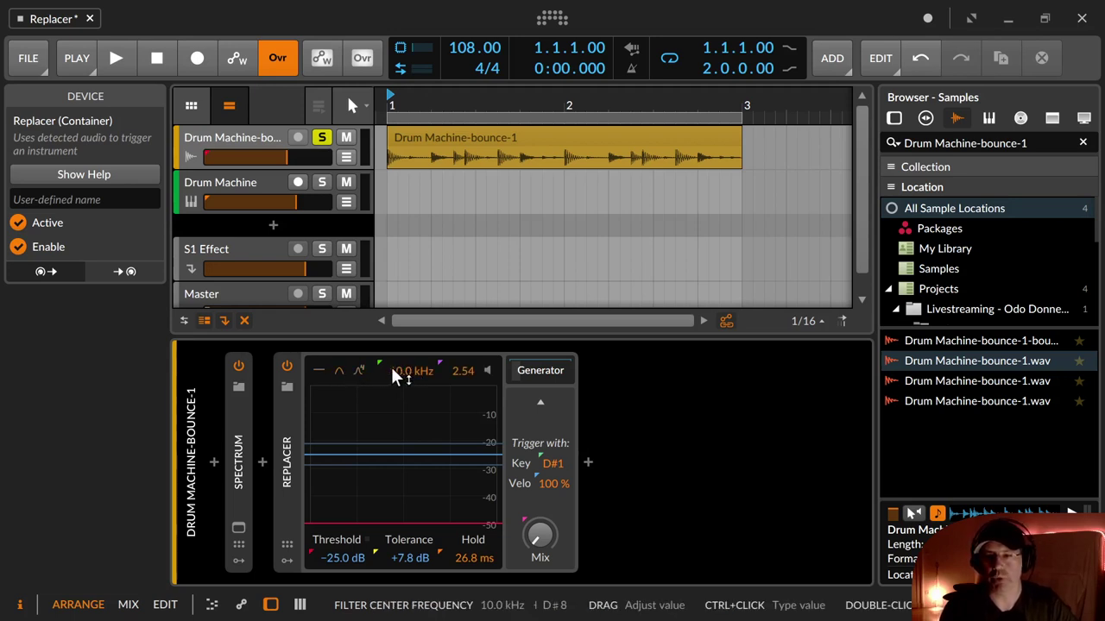
{"action": "left_click", "coordinate": [361, 370]}
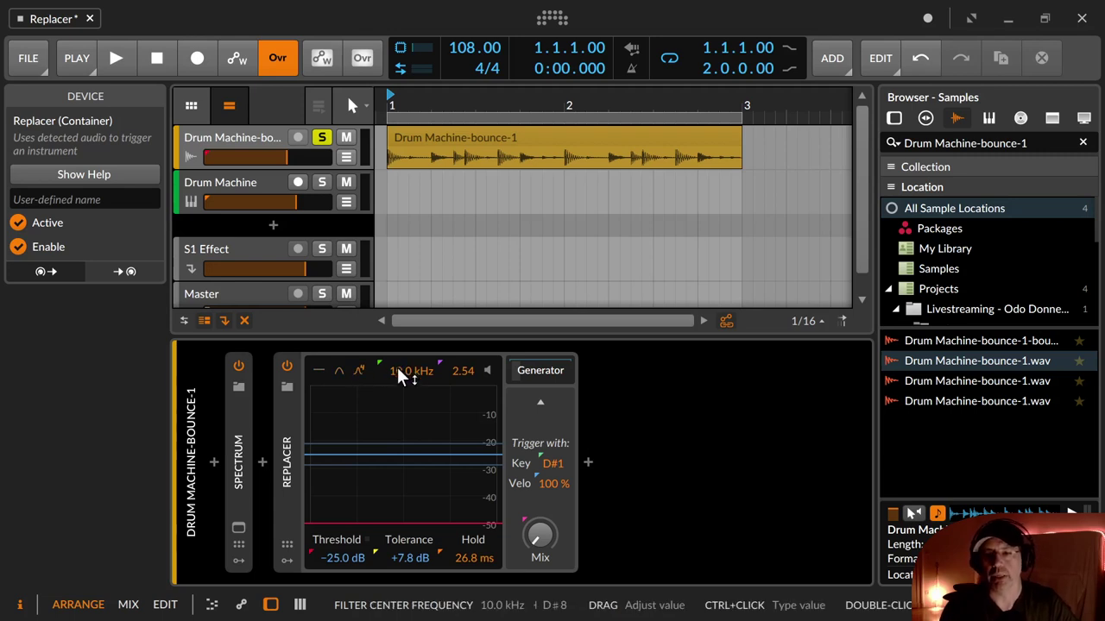
Set the Replacer's filter center frequency to 1.15 kHz and its filter Q to 3.09
{"action": "mouse_move", "coordinate": [403, 370]}
{"action": "left_mouse_down"}
{"action": "mouse_move", "coordinate": [402, 475]}
{"action": "mouse_move", "coordinate": [395, 364]}
{"action": "left_mouse_up"}
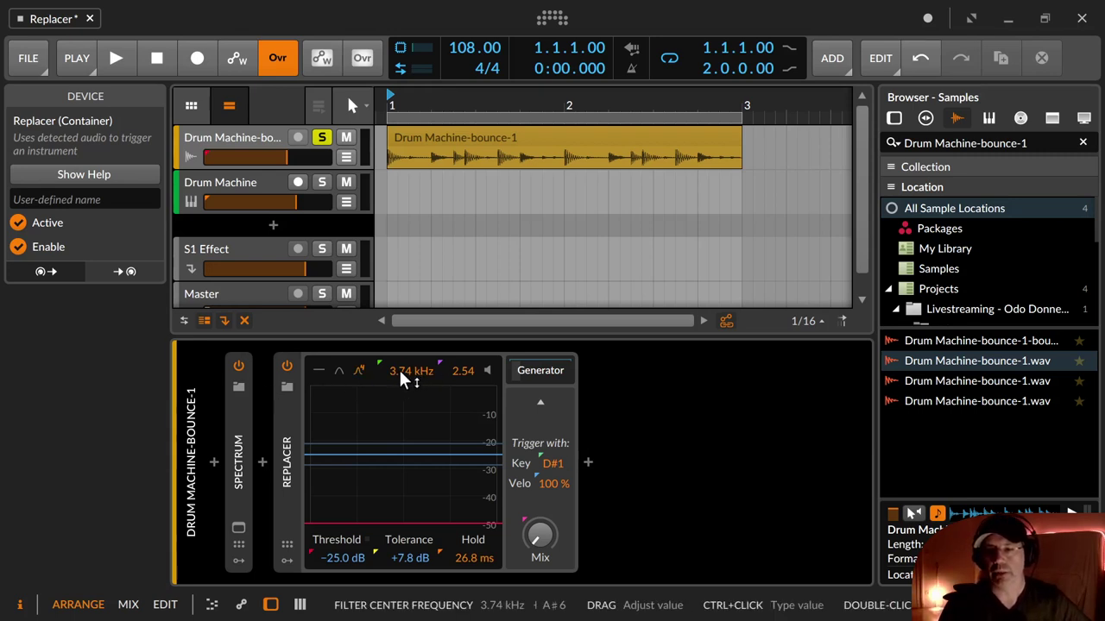
{"action": "left_click_drag", "start_coordinate": [400, 373], "coordinate": [401, 399]}
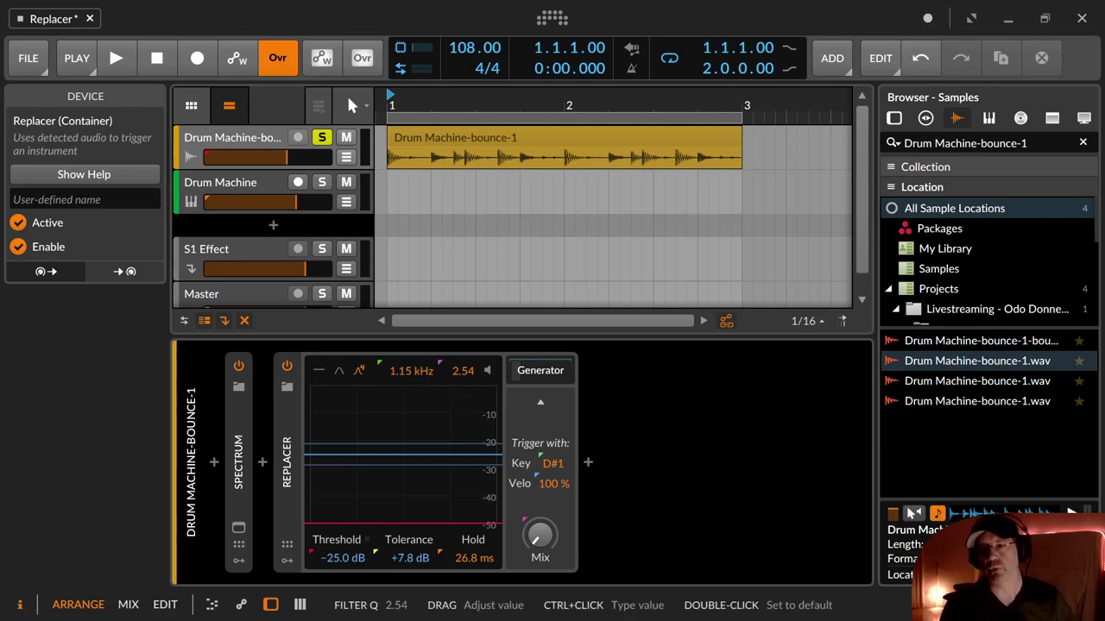
{"action": "mouse_move", "coordinate": [463, 370]}
{"action": "left_mouse_down"}
{"action": "mouse_move", "coordinate": [463, 361]}
{"action": "mouse_move", "coordinate": [469, 368]}
{"action": "left_mouse_up"}
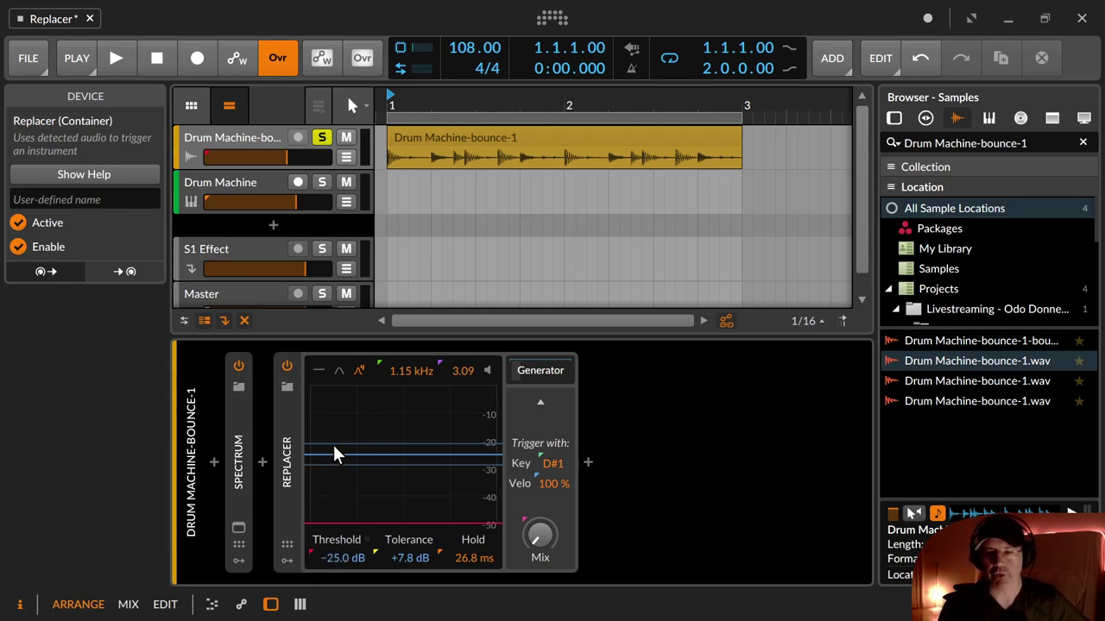
Set the Replacer's Threshold to −22.5 dB, Tolerance to +7.0 dB and Hold to 7.20 ms
{"action": "left_click_drag", "start_coordinate": [336, 557], "coordinate": [350, 431]}
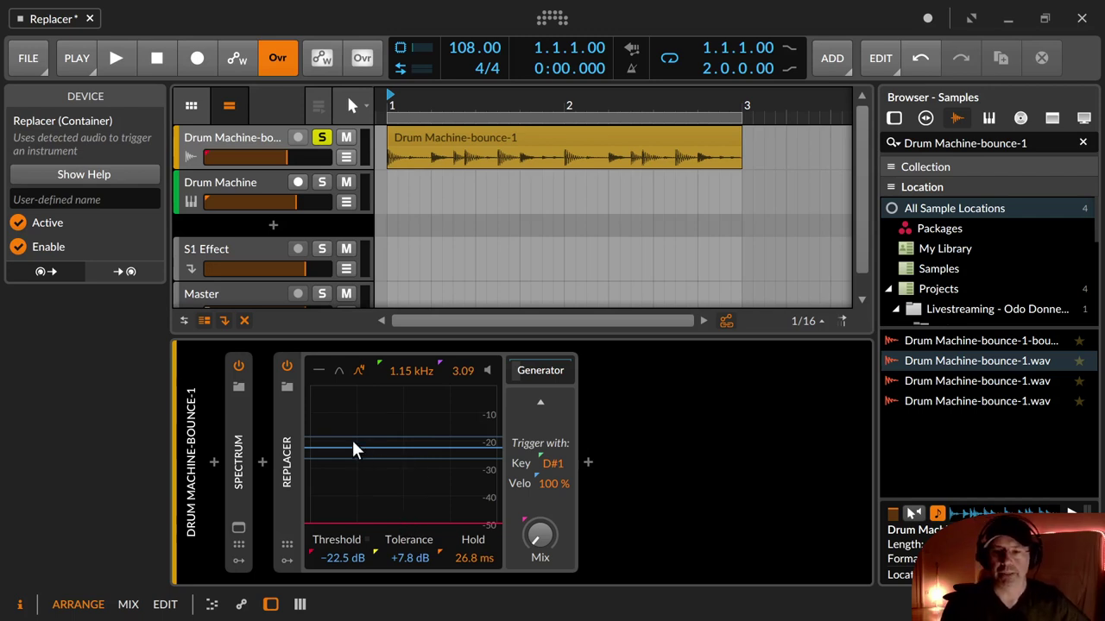
{"action": "mouse_move", "coordinate": [353, 452]}
{"action": "left_mouse_down"}
{"action": "mouse_move", "coordinate": [353, 485]}
{"action": "mouse_move", "coordinate": [352, 416]}
{"action": "mouse_move", "coordinate": [353, 456]}
{"action": "left_mouse_up"}
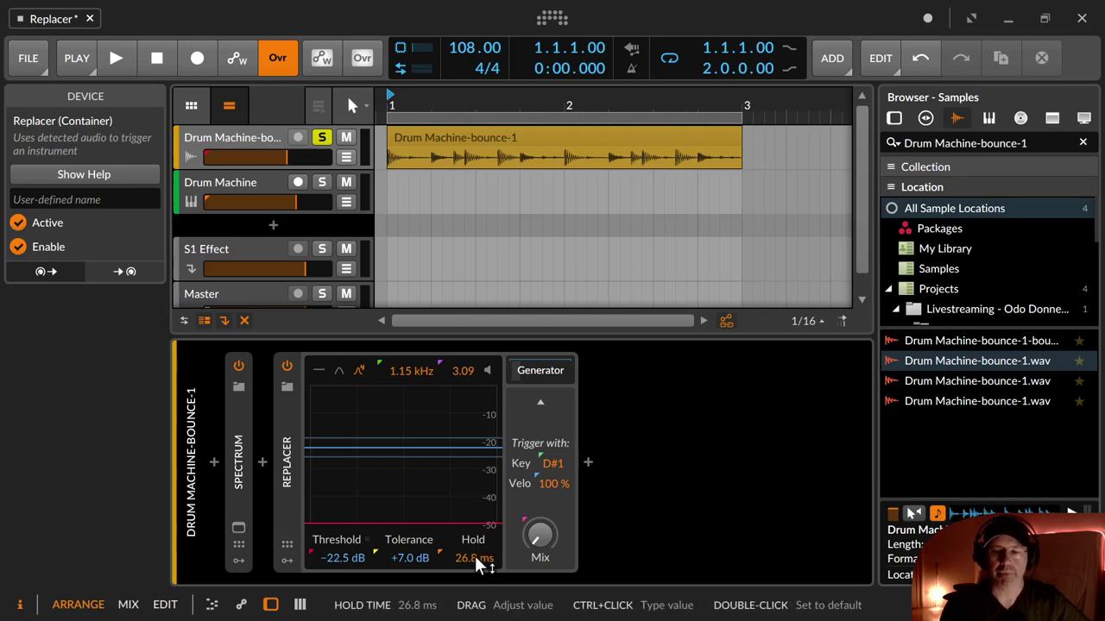
{"action": "mouse_move", "coordinate": [475, 555]}
{"action": "left_mouse_down"}
{"action": "mouse_move", "coordinate": [475, 539]}
{"action": "mouse_move", "coordinate": [475, 556]}
{"action": "left_mouse_up"}
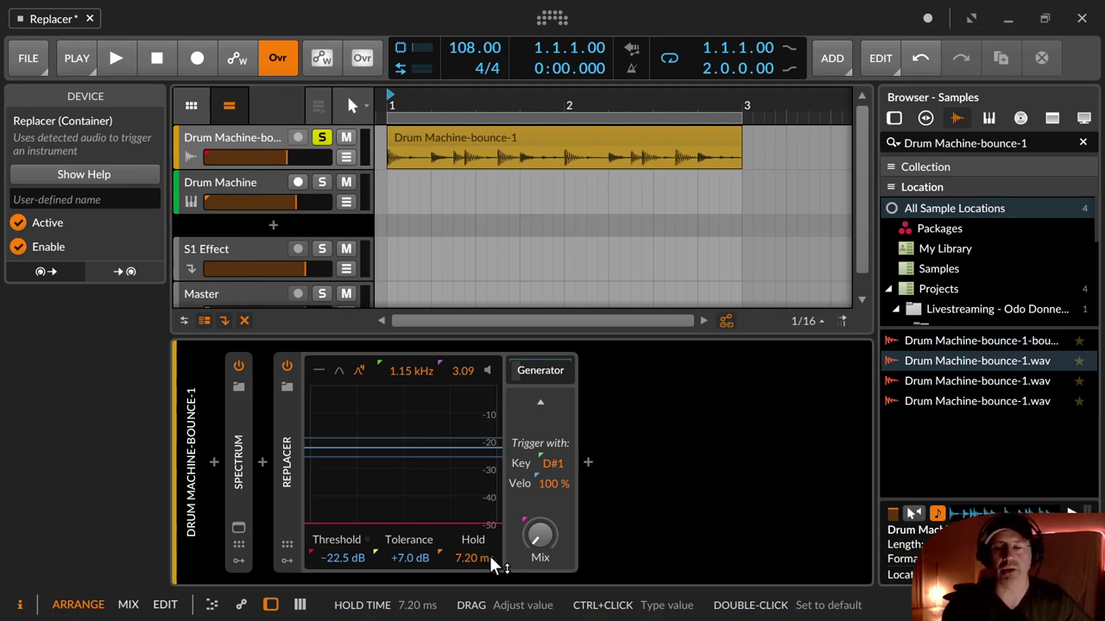
Open the Replacer's Generator chain and examine the E-Snare instrument nested in it
{"action": "left_click", "coordinate": [521, 373]}
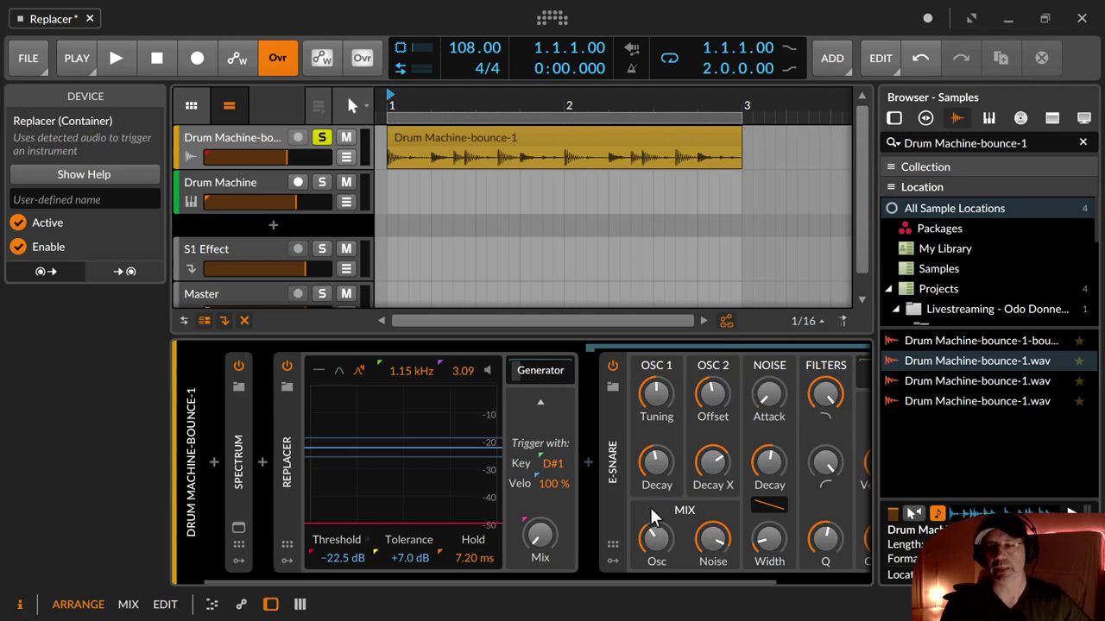
{"action": "left_click_drag", "start_coordinate": [598, 579], "coordinate": [713, 580]}
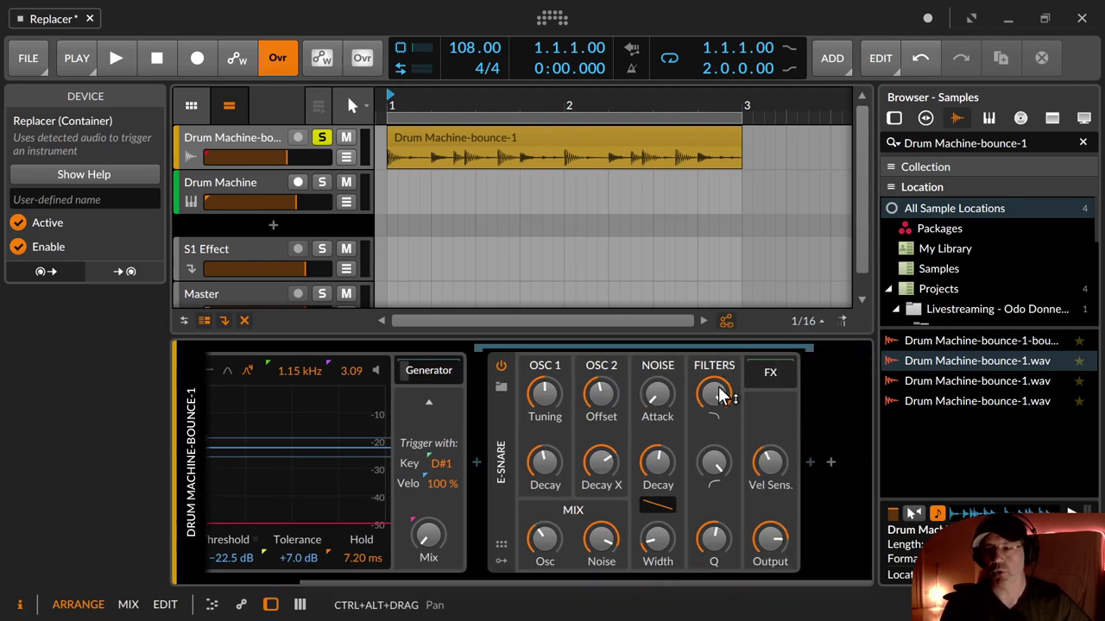
{"action": "left_click_drag", "start_coordinate": [703, 573], "coordinate": [557, 592]}
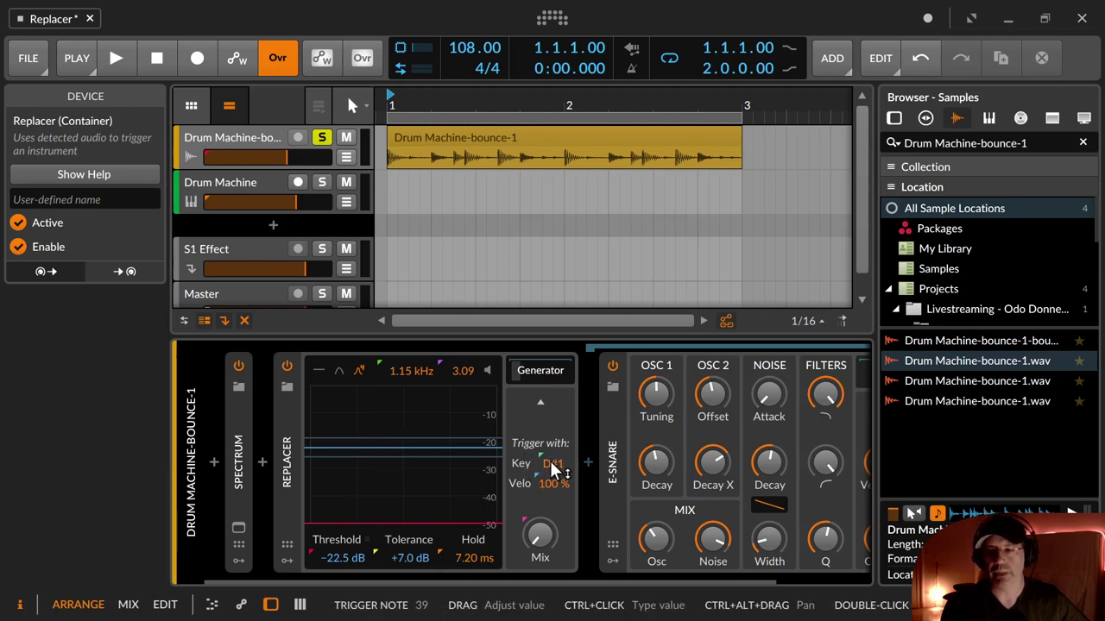
Set the Replacer's trigger key to C1 and raise its Mix to 100 %
{"action": "left_click_drag", "start_coordinate": [557, 465], "coordinate": [557, 485]}
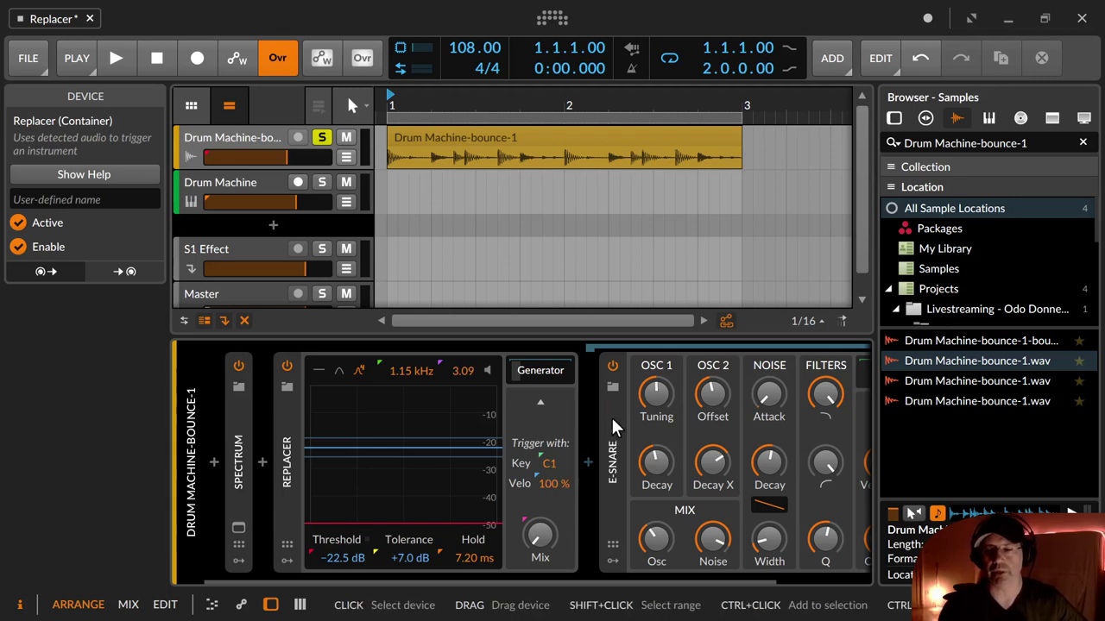
{"action": "left_click", "coordinate": [538, 535]}
{"action": "mouse_move", "coordinate": [540, 535]}
{"action": "left_mouse_down"}
{"action": "mouse_move", "coordinate": [540, 449]}
{"action": "mouse_move", "coordinate": [541, 546]}
{"action": "left_mouse_up"}
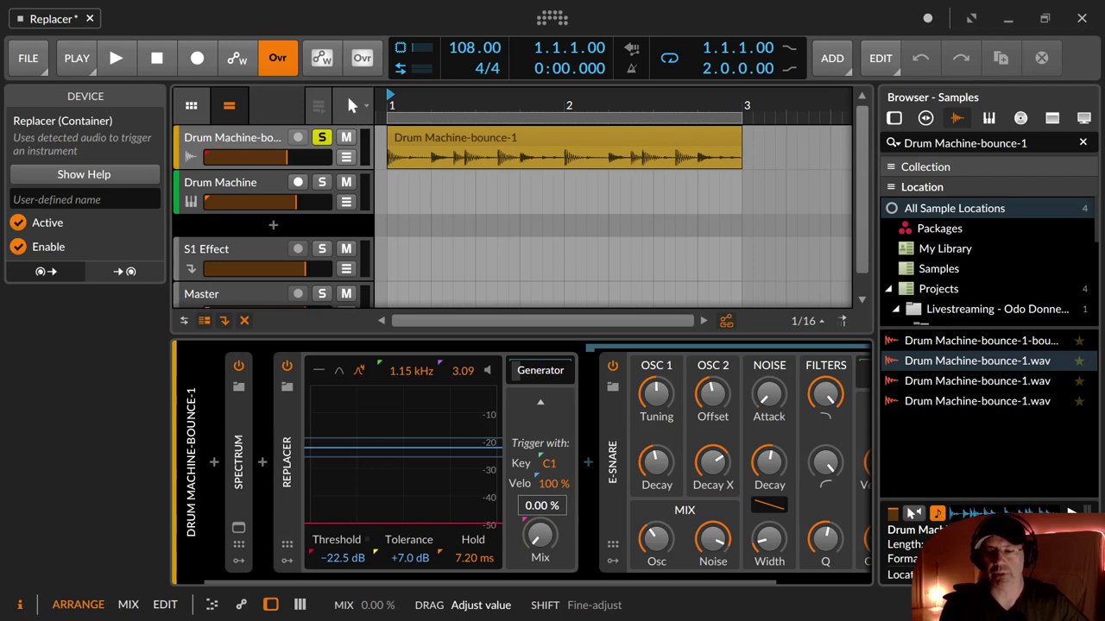
{"action": "left_click_drag", "start_coordinate": [540, 545], "coordinate": [541, 498]}
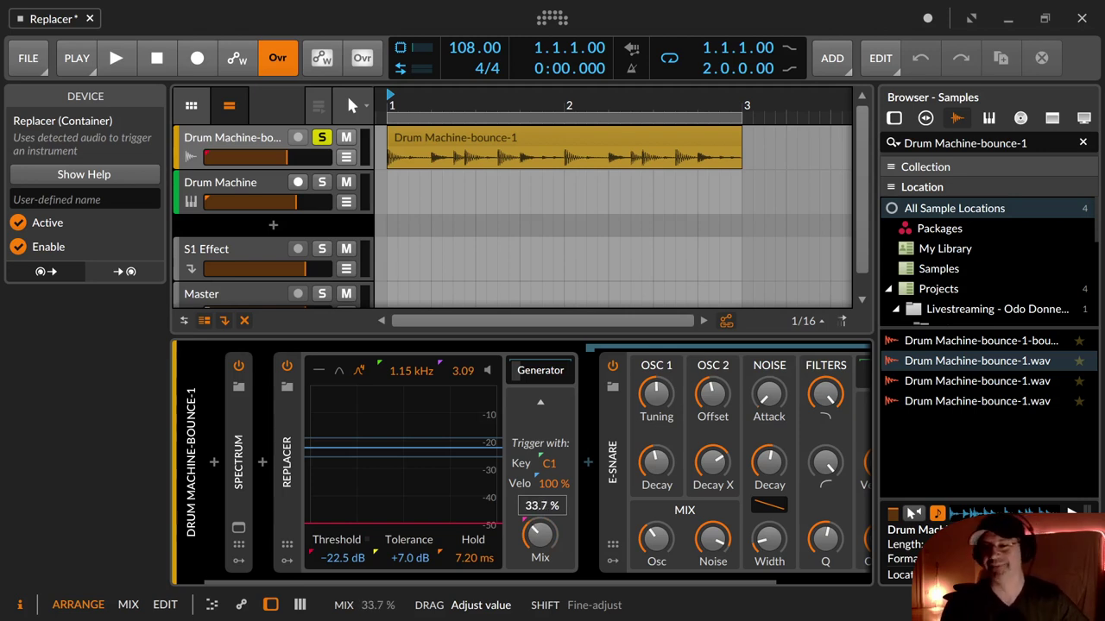
{"action": "left_click_drag", "start_coordinate": [540, 514], "coordinate": [540, 448]}
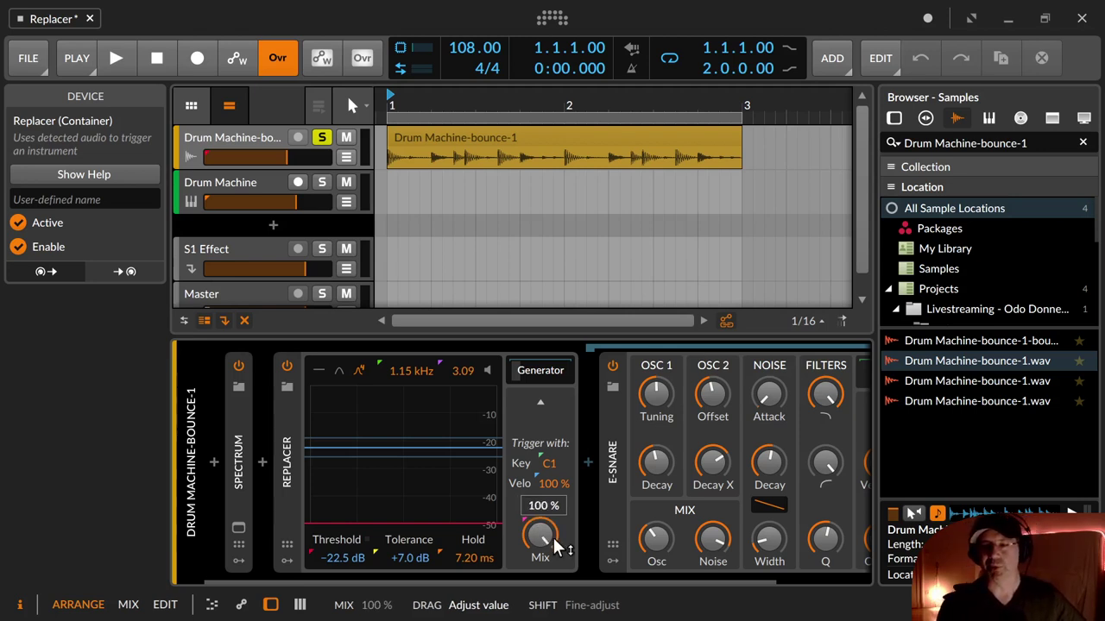
Collapse and reopen the Generator chain, and set the Replacer's Mix to 0 %
{"action": "left_click", "coordinate": [550, 369]}
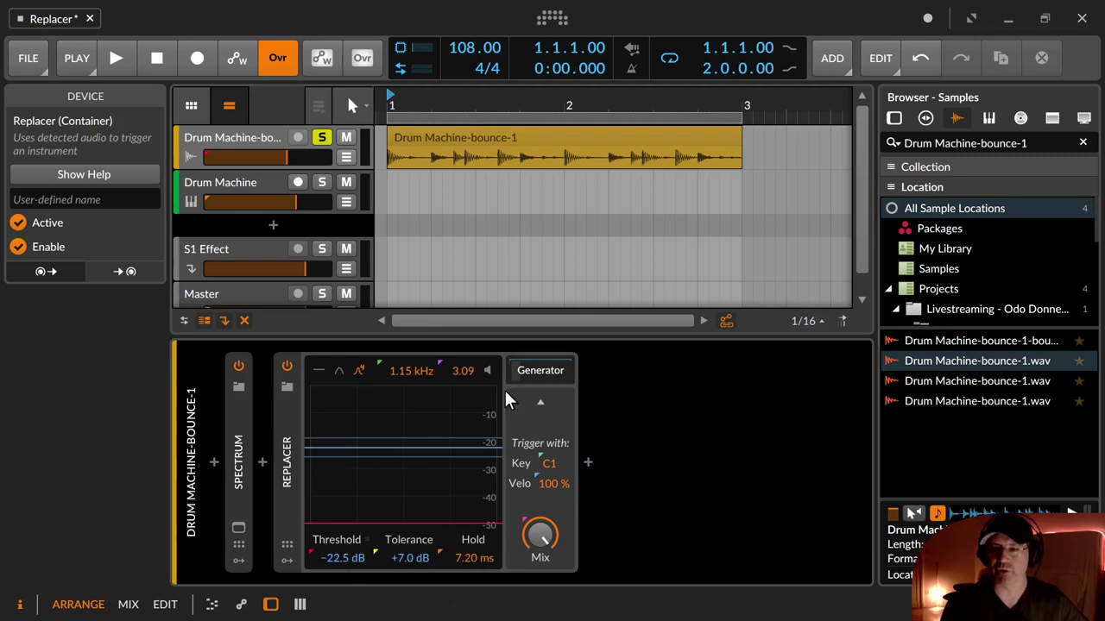
{"action": "left_click", "coordinate": [535, 371]}
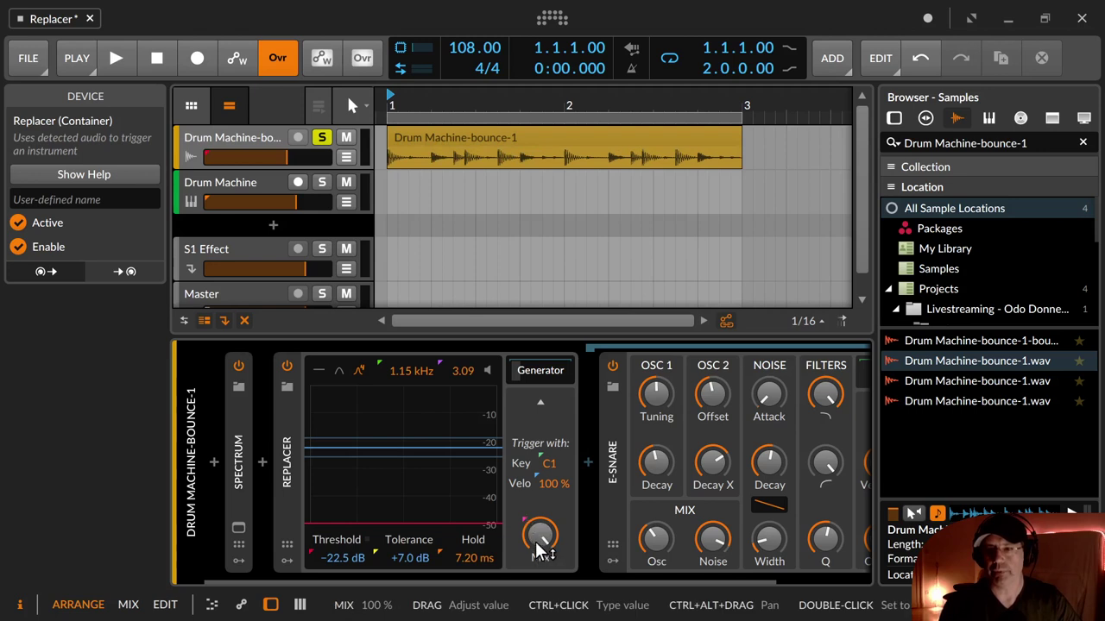
{"action": "left_click_drag", "start_coordinate": [541, 553], "coordinate": [540, 604]}
Play the drum loop, switching the Replacer off and on to compare the sound, and stop playback
{"action": "key", "text": "space"}
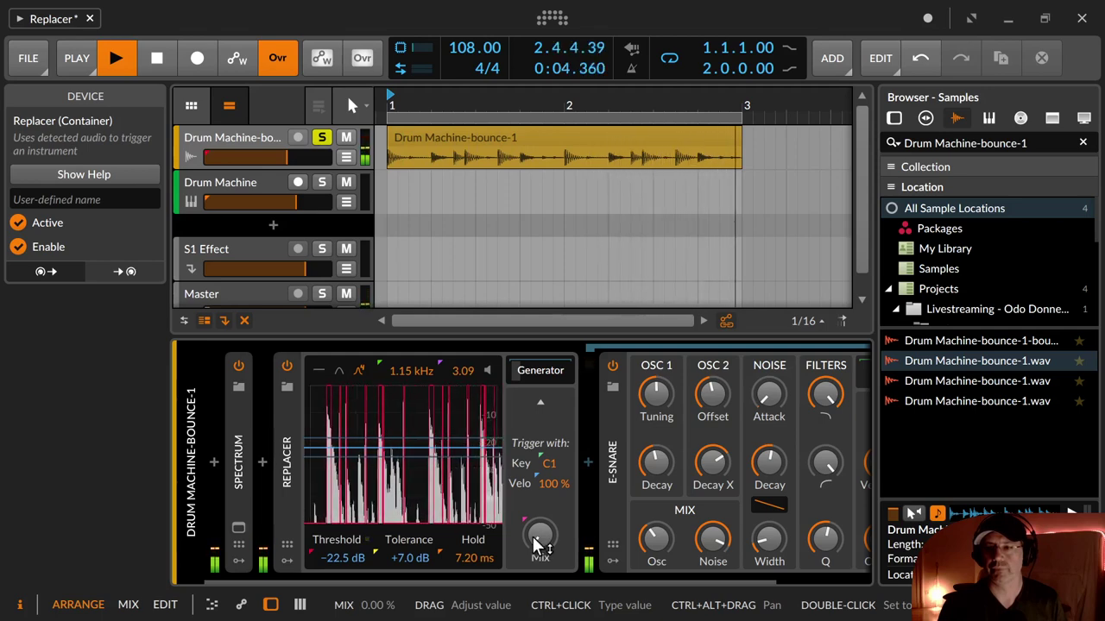
{"action": "left_click", "coordinate": [287, 367]}
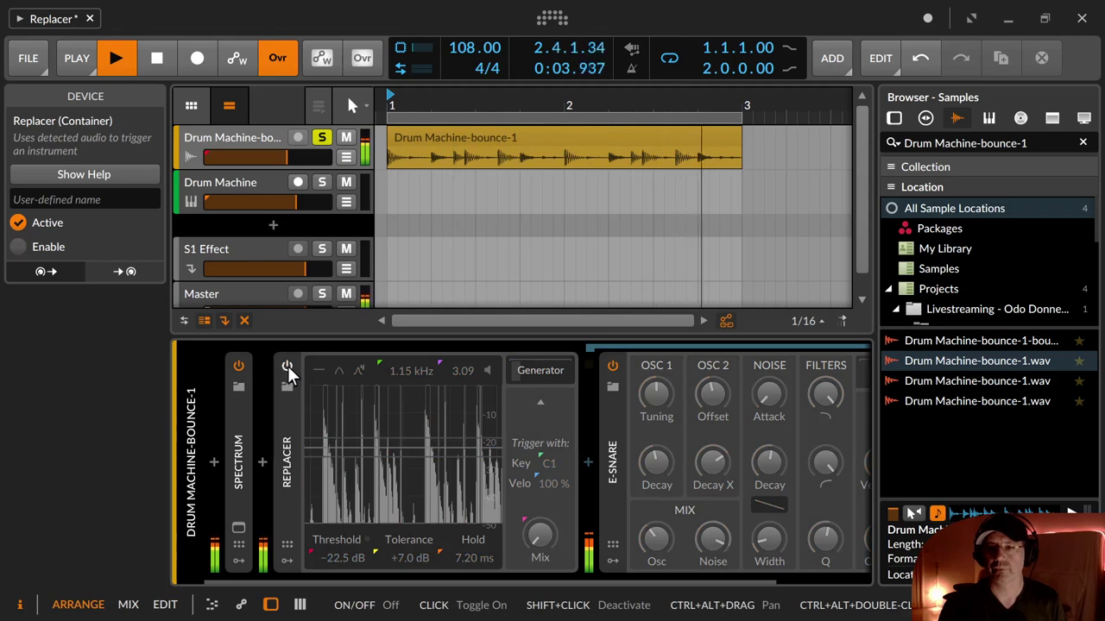
{"action": "left_click", "coordinate": [288, 367]}
{"action": "key", "text": "space"}
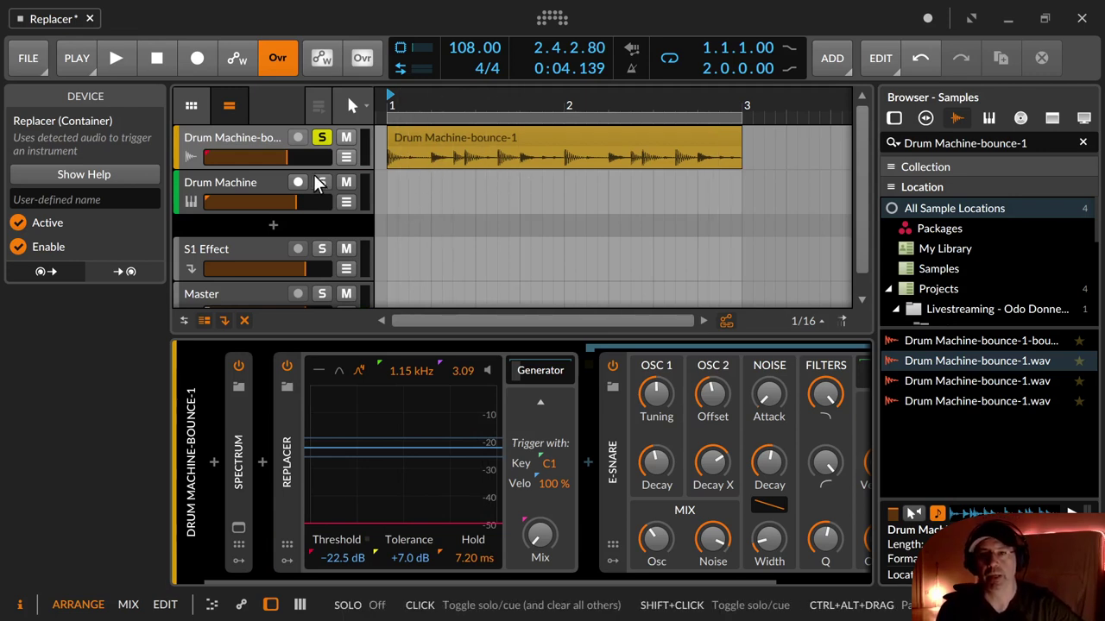
Set the Drum Machine track's note source to Default under Drum Machine-bounce-1's devices, and reselect the Drum Machine-bounce-1 track
{"action": "left_click", "coordinate": [258, 186]}
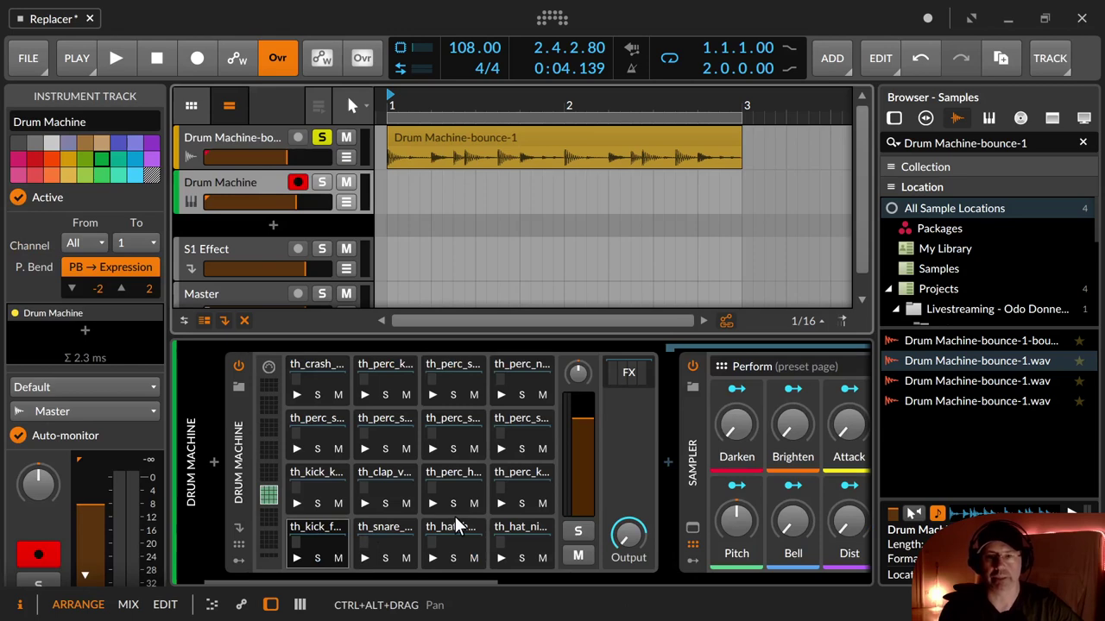
{"action": "left_click", "coordinate": [250, 142]}
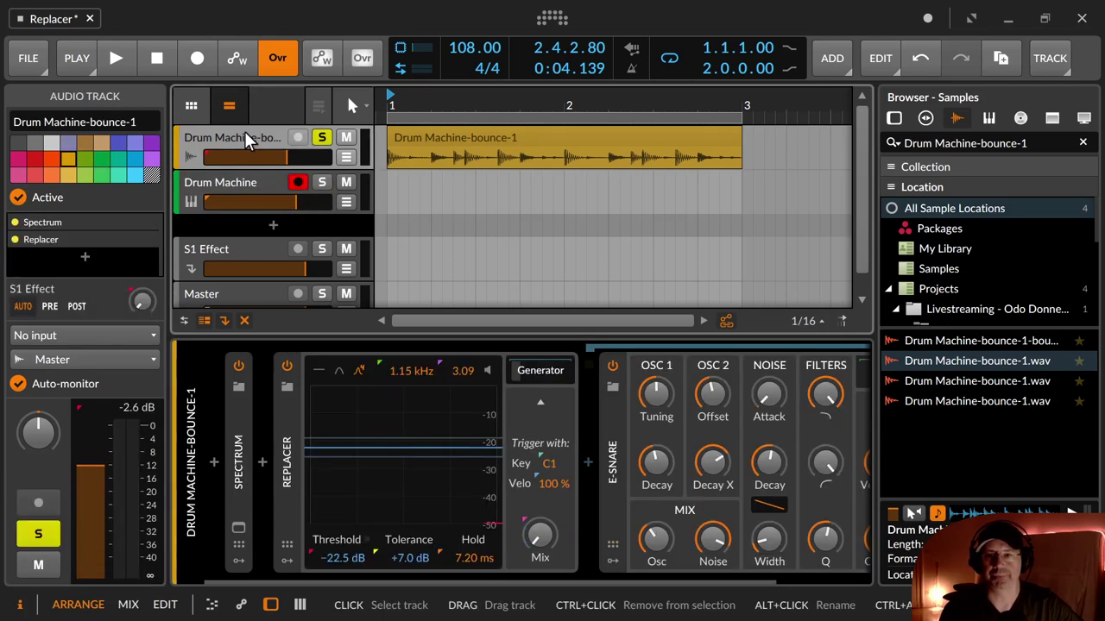
{"action": "left_click", "coordinate": [250, 191]}
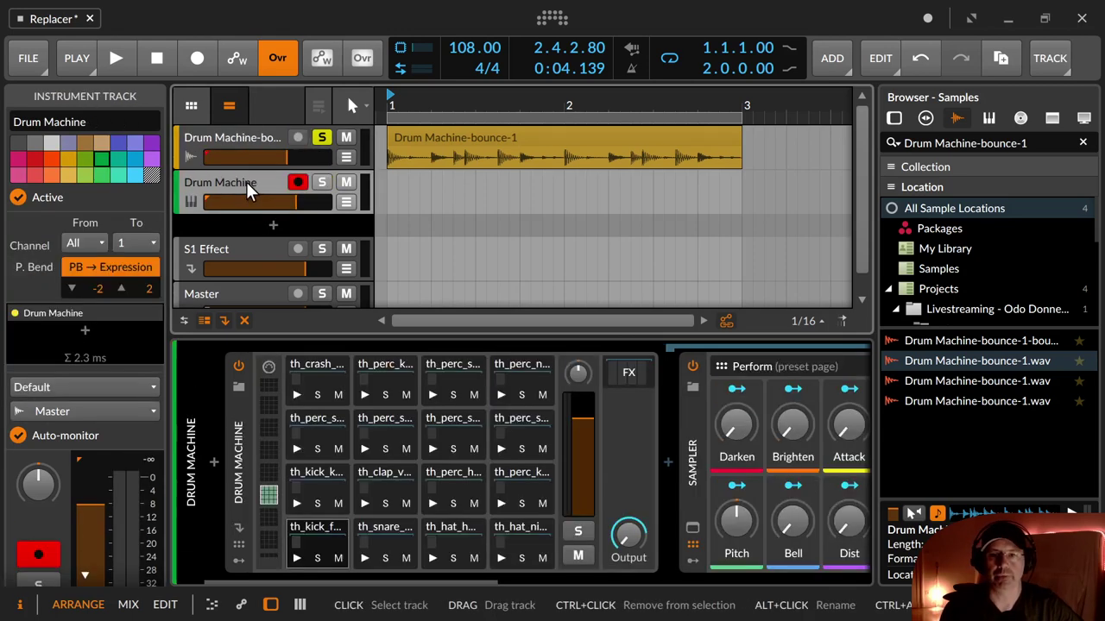
{"action": "left_click", "coordinate": [97, 388]}
{"action": "mouse_move", "coordinate": [130, 314]}
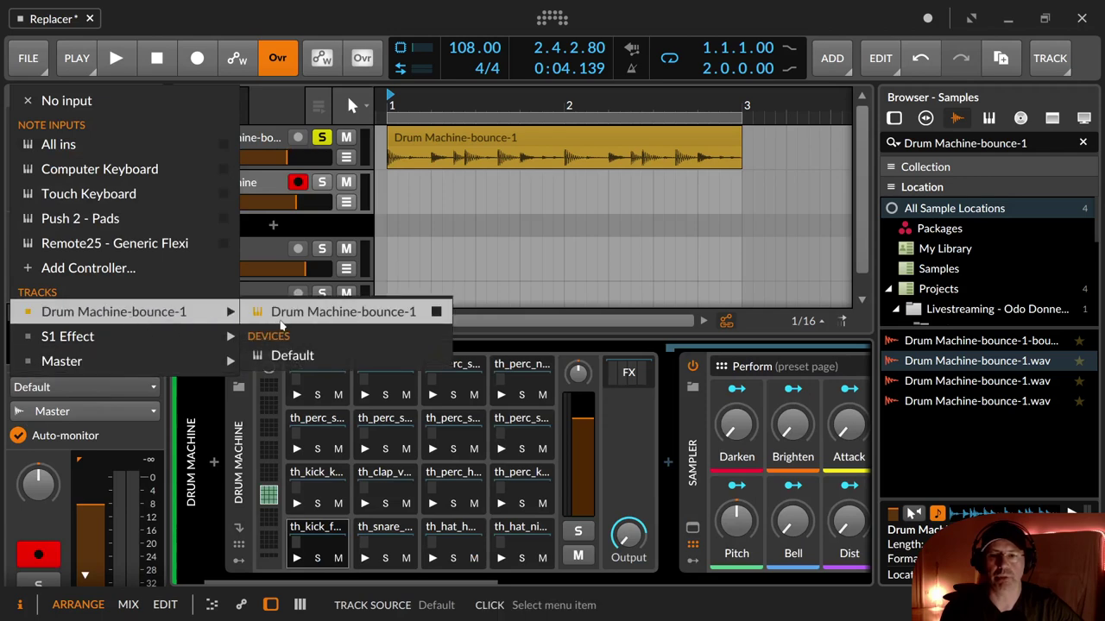
{"action": "left_click", "coordinate": [289, 357]}
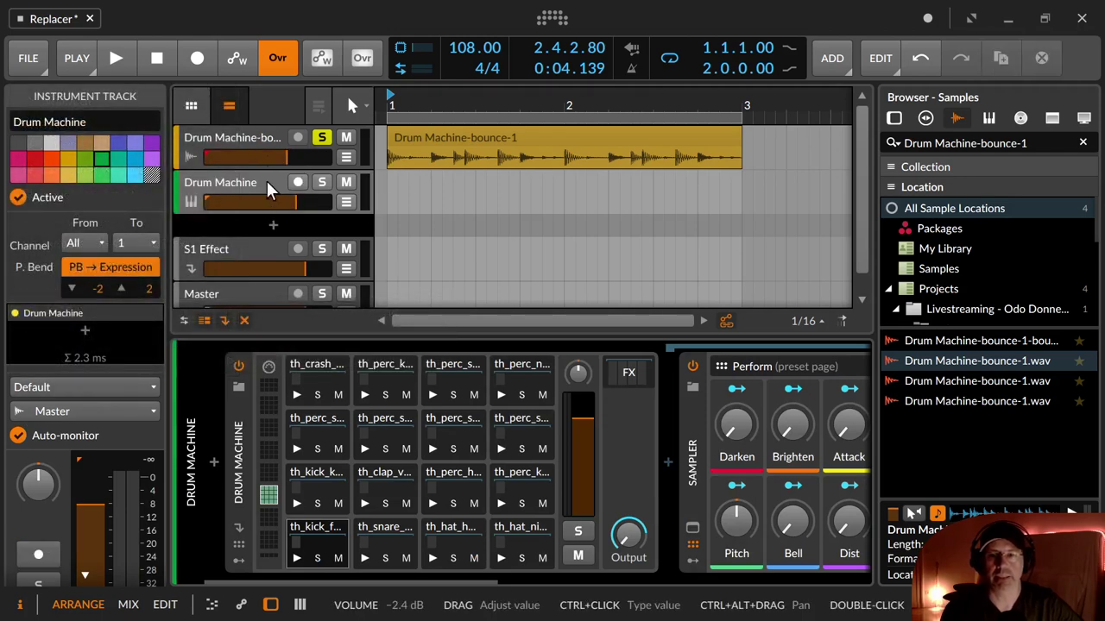
{"action": "left_click", "coordinate": [253, 139]}
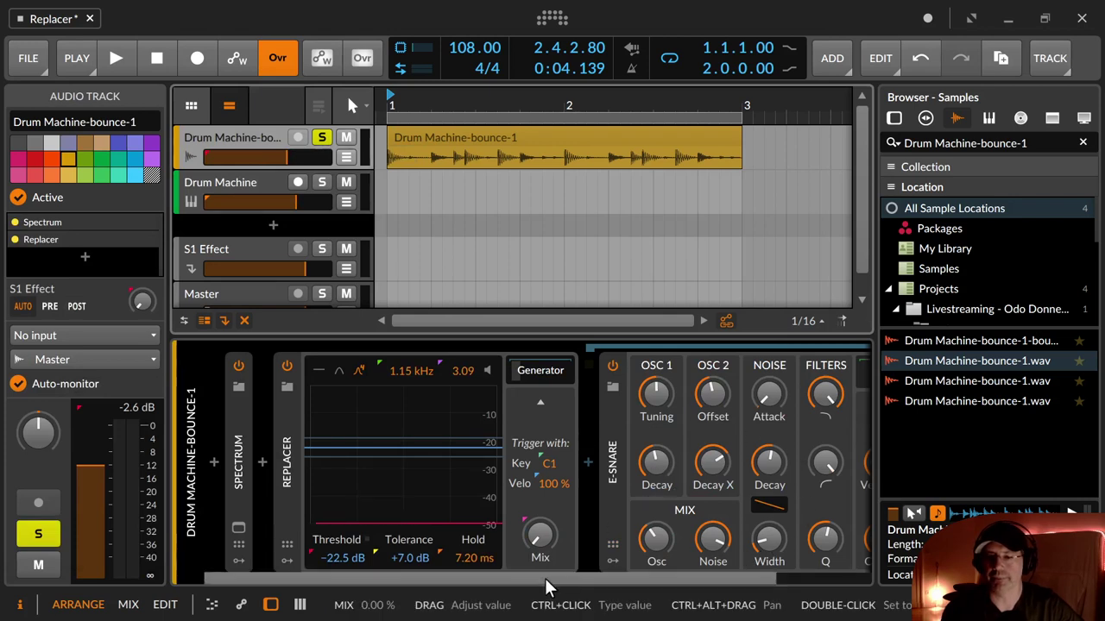
Collapse the Replacer's Generator chain on the Drum Machine-bounce-1 track
{"action": "left_click_drag", "start_coordinate": [605, 583], "coordinate": [515, 563]}
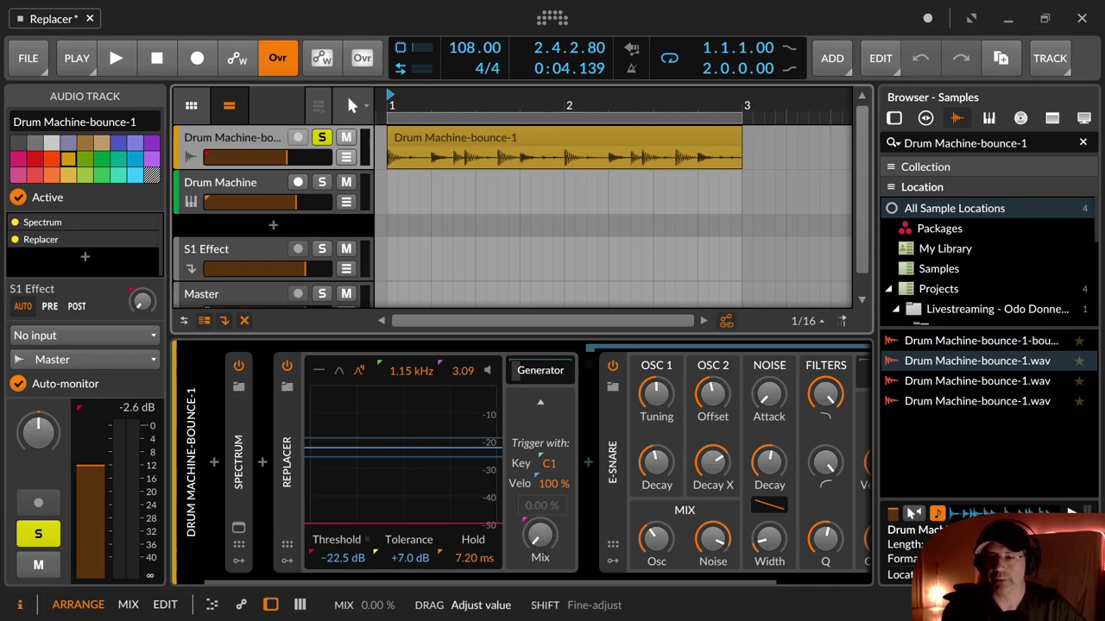
{"action": "left_click_drag", "start_coordinate": [540, 535], "coordinate": [539, 535]}
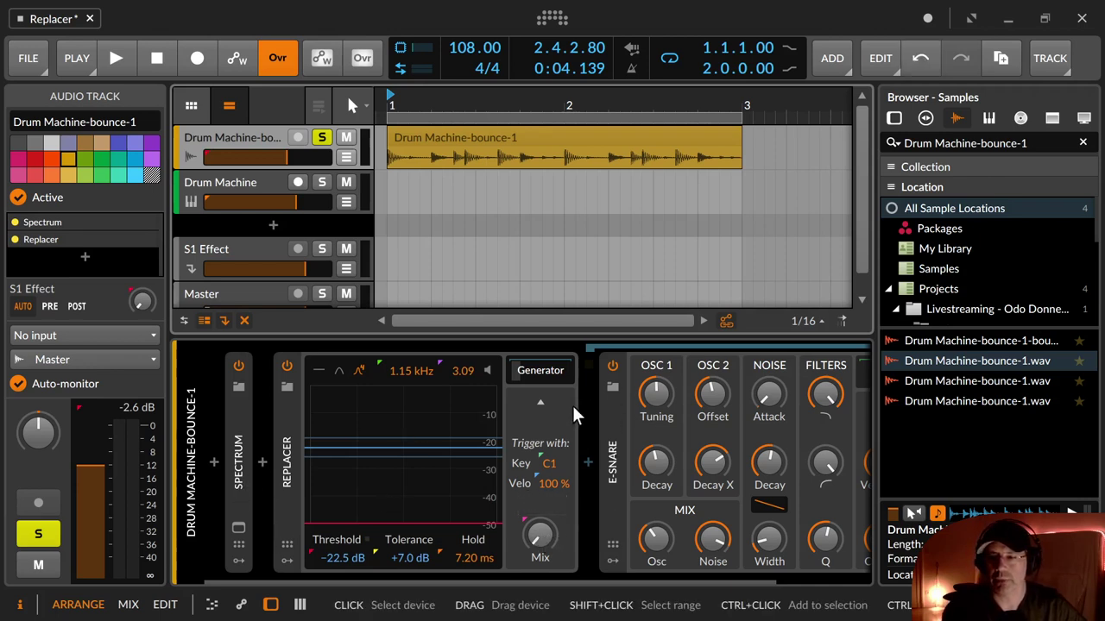
{"action": "left_click", "coordinate": [546, 372]}
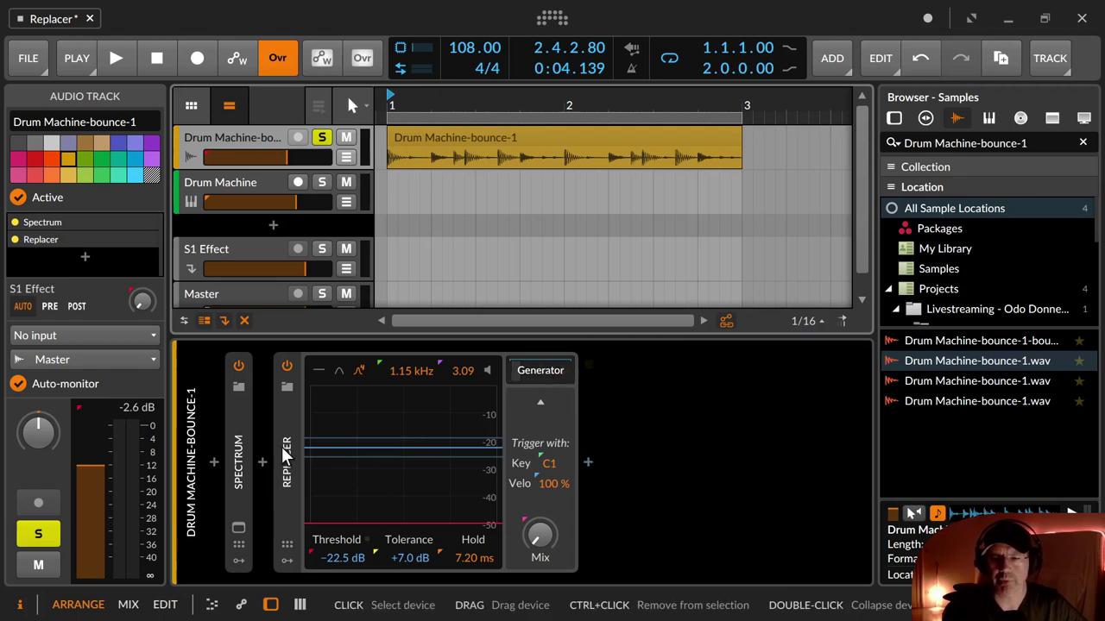
Open the Spectrum device's enlarged display and play the drum loop to examine the peak in the low-mid range
{"action": "left_click", "coordinate": [239, 457]}
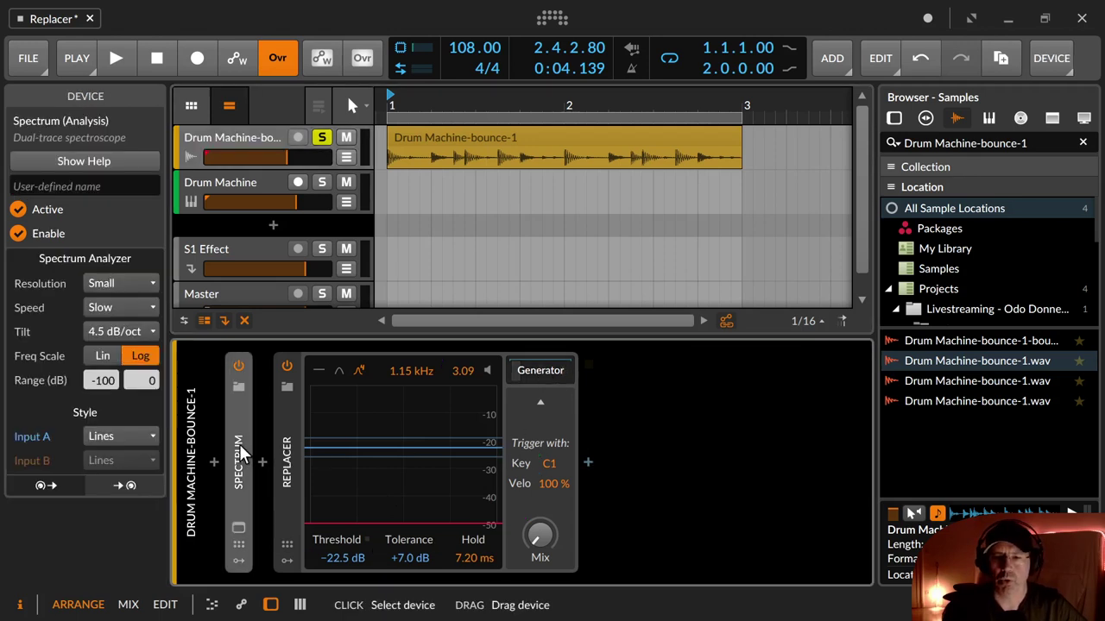
{"action": "left_click", "coordinate": [239, 527]}
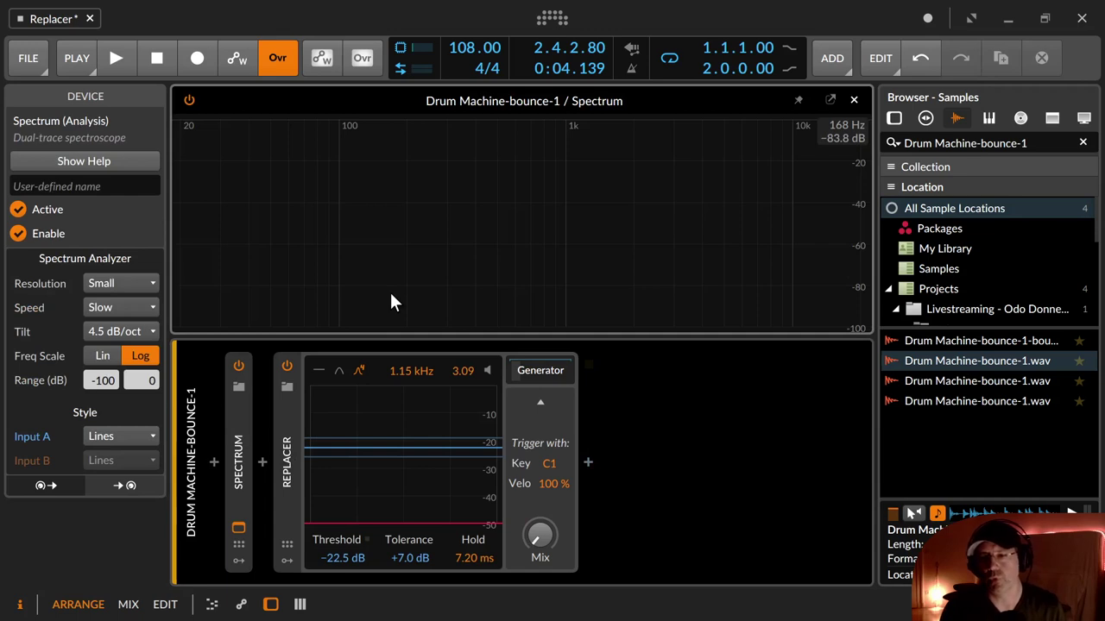
{"action": "key", "text": "space"}
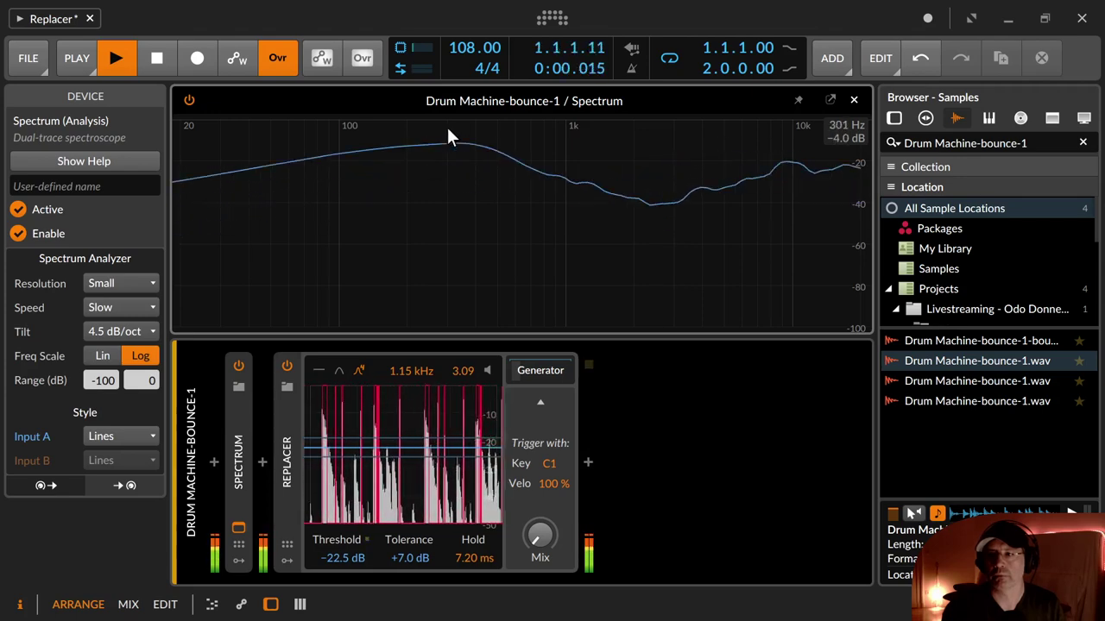
{"action": "key", "text": "space"}
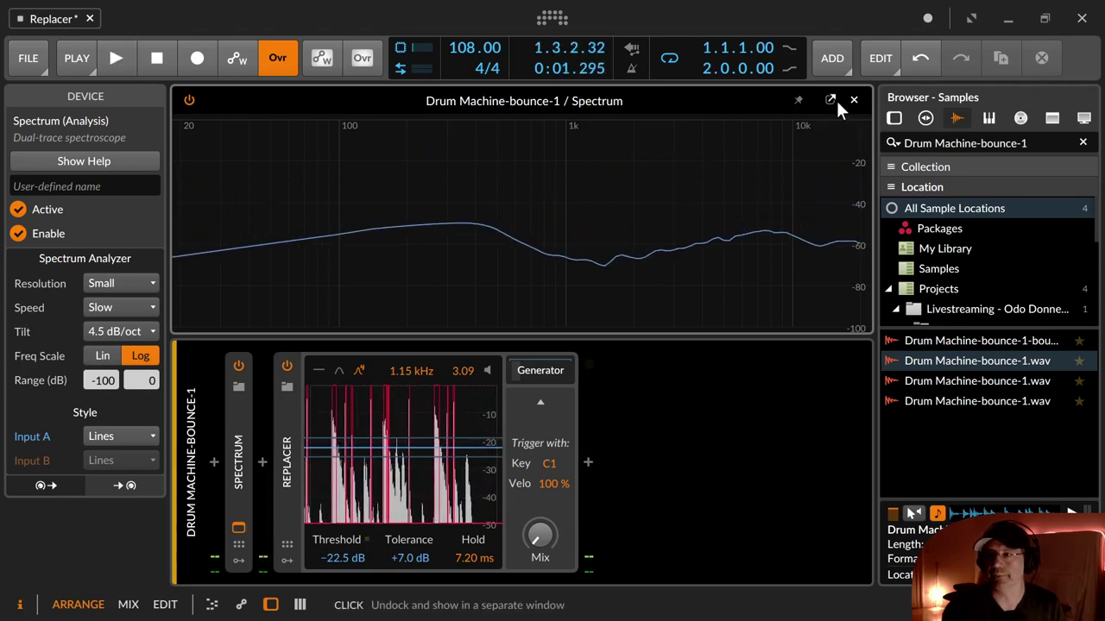
Set the Replacer's filter center frequency to 300 Hz and its Q to 1.57
{"action": "left_click", "coordinate": [415, 370], "text": "ctrl"}
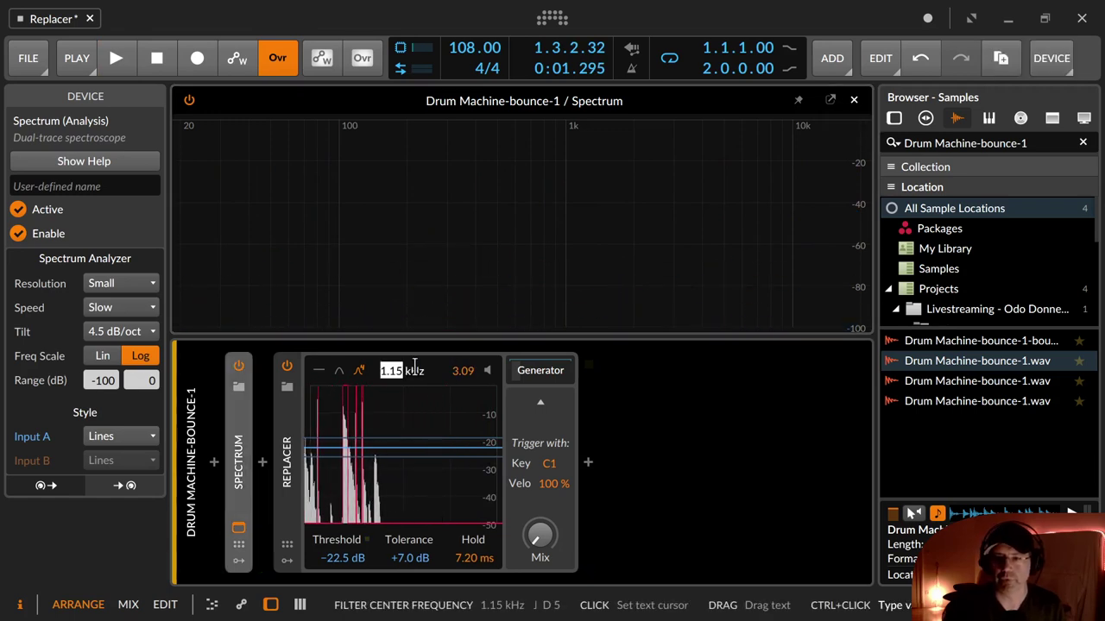
{"action": "type", "text": "300"}
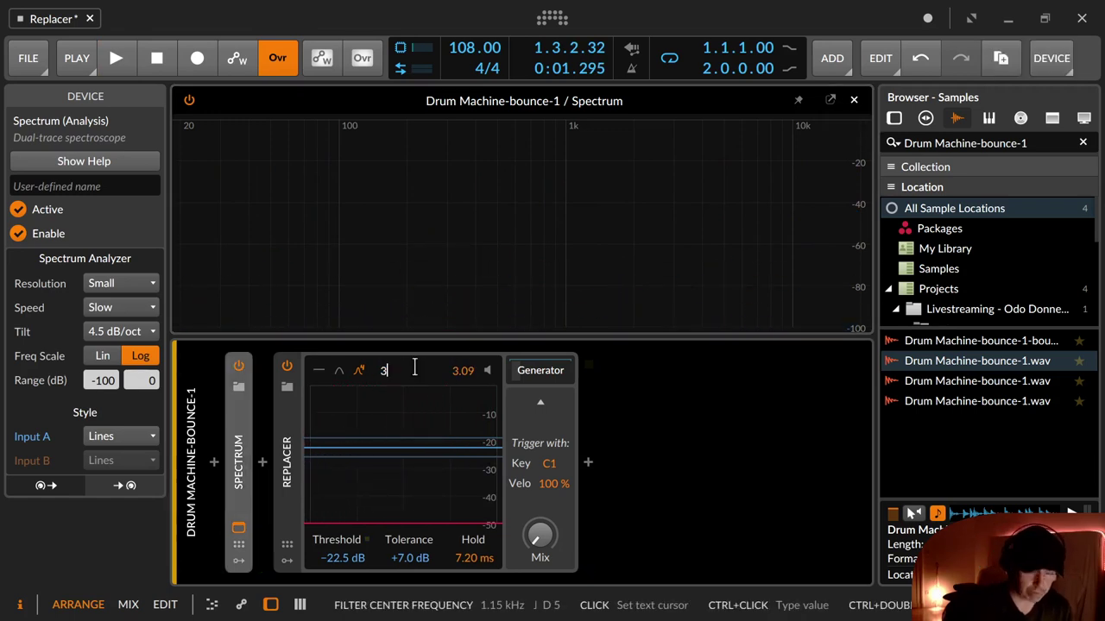
{"action": "key", "text": "Return"}
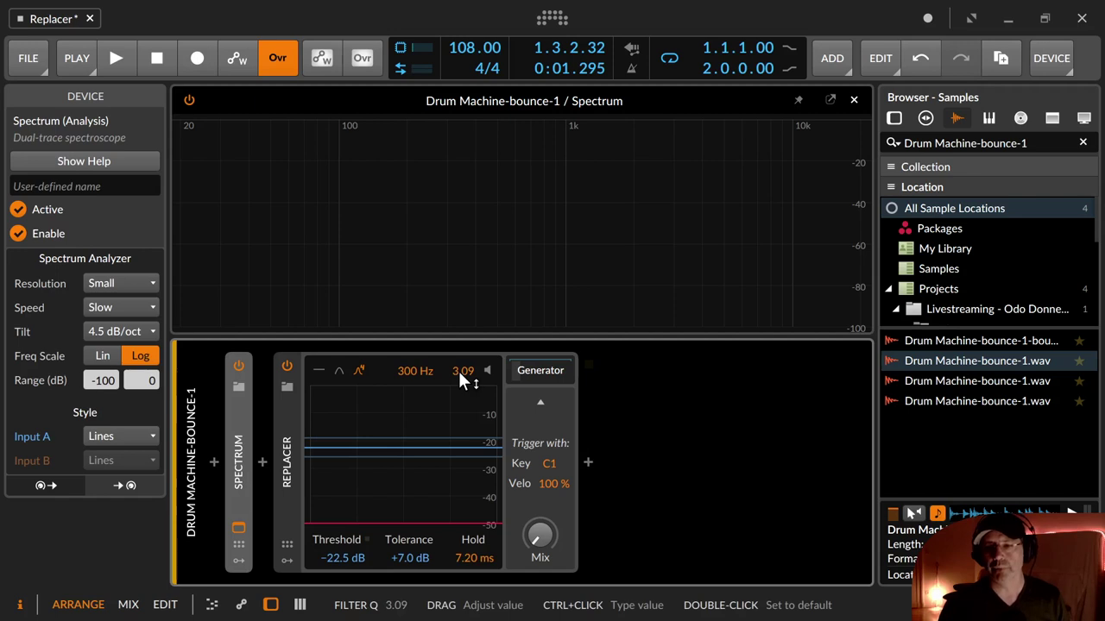
{"action": "left_click_drag", "start_coordinate": [460, 377], "coordinate": [472, 459]}
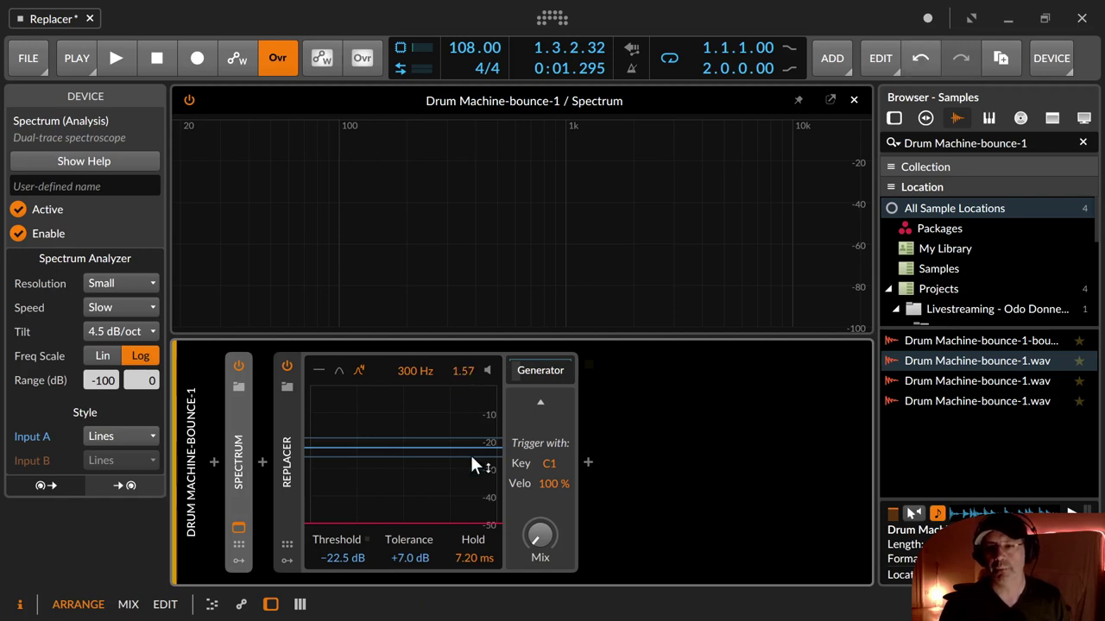
During loop playback, raise the Replacer's Mix to just over half and its Threshold to −14.4 dB, and close the Spectrum display
{"action": "key", "text": "space"}
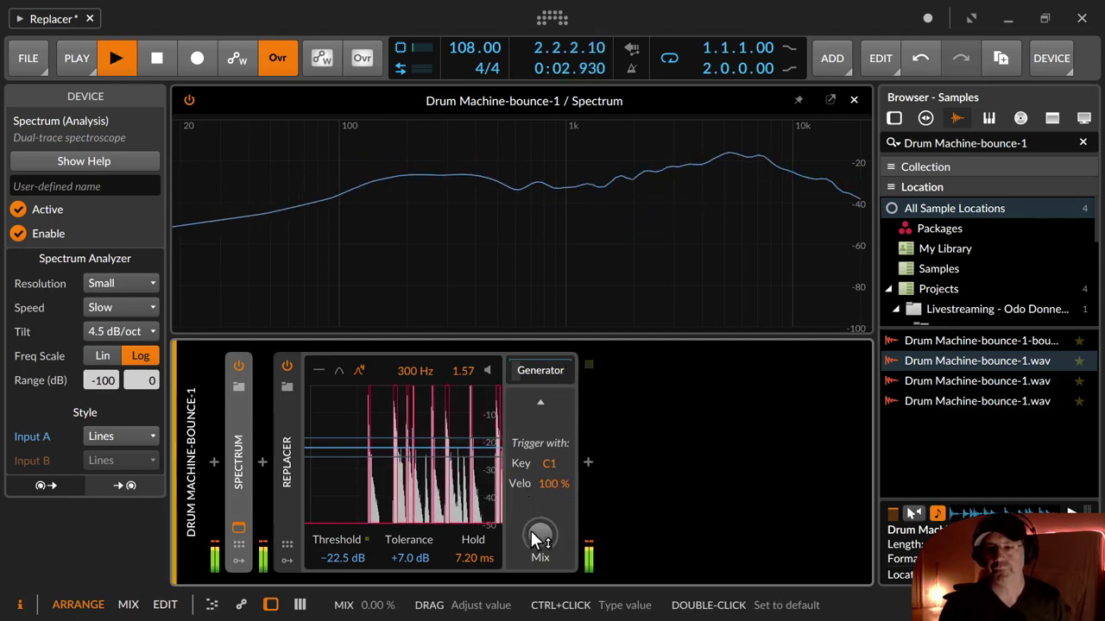
{"action": "left_click_drag", "start_coordinate": [540, 535], "coordinate": [540, 481]}
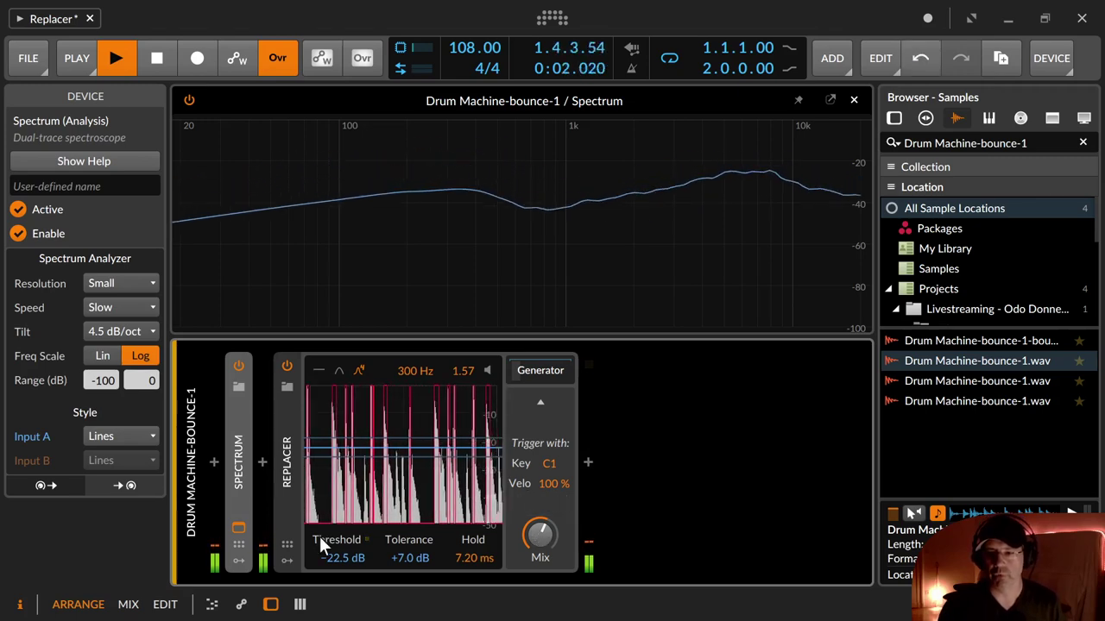
{"action": "left_click_drag", "start_coordinate": [358, 560], "coordinate": [358, 517]}
{"action": "left_click_drag", "start_coordinate": [343, 558], "coordinate": [346, 561]}
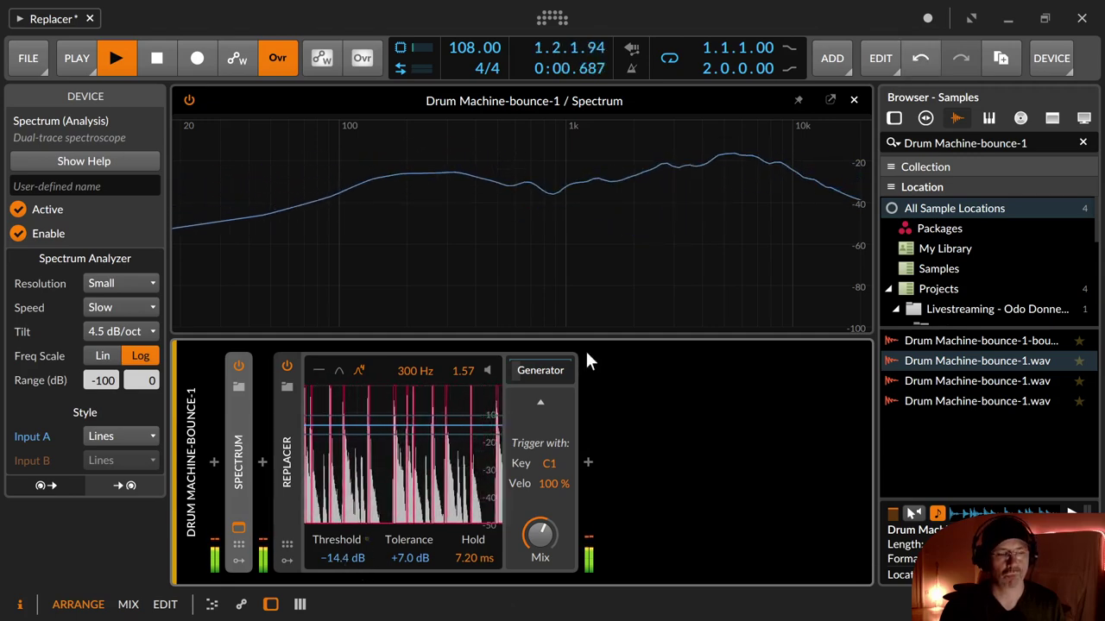
{"action": "left_click", "coordinate": [851, 101]}
{"action": "key", "text": "space"}
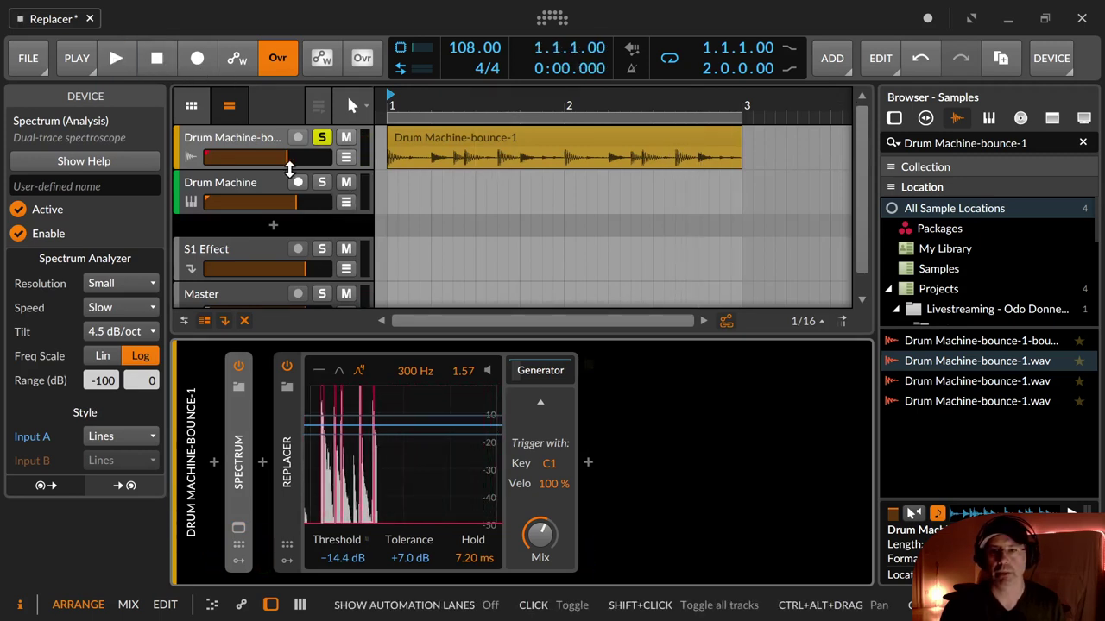
Record the Replacer's triggered notes as a two-bar clip on the armed Drum Machine track, and select the clip
{"action": "left_click", "coordinate": [197, 62]}
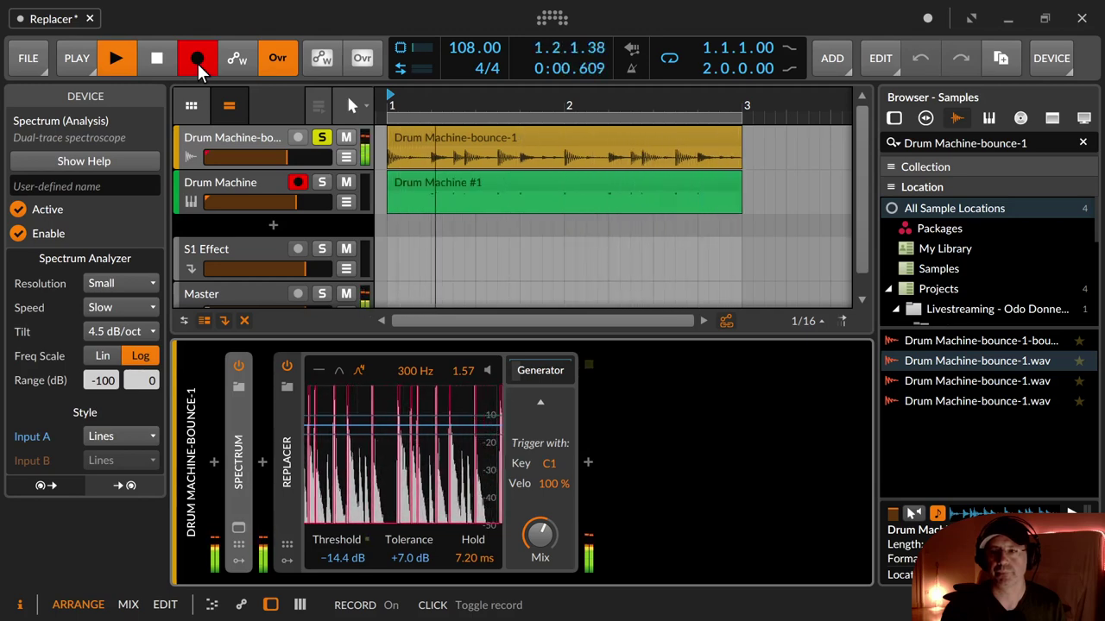
{"action": "left_click", "coordinate": [197, 61]}
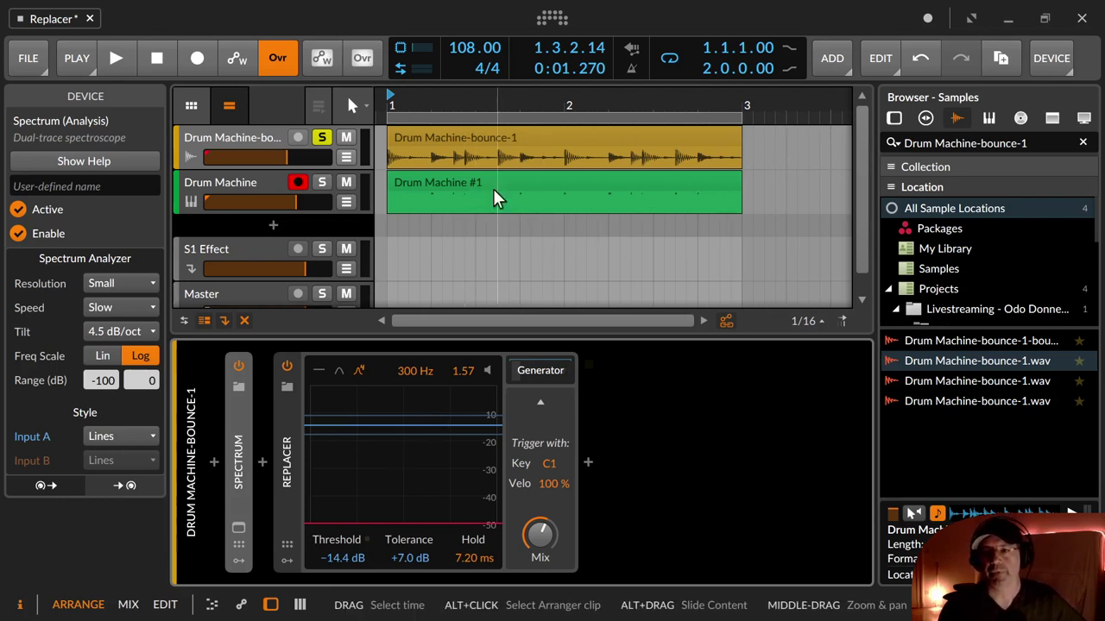
{"action": "left_click", "coordinate": [611, 182]}
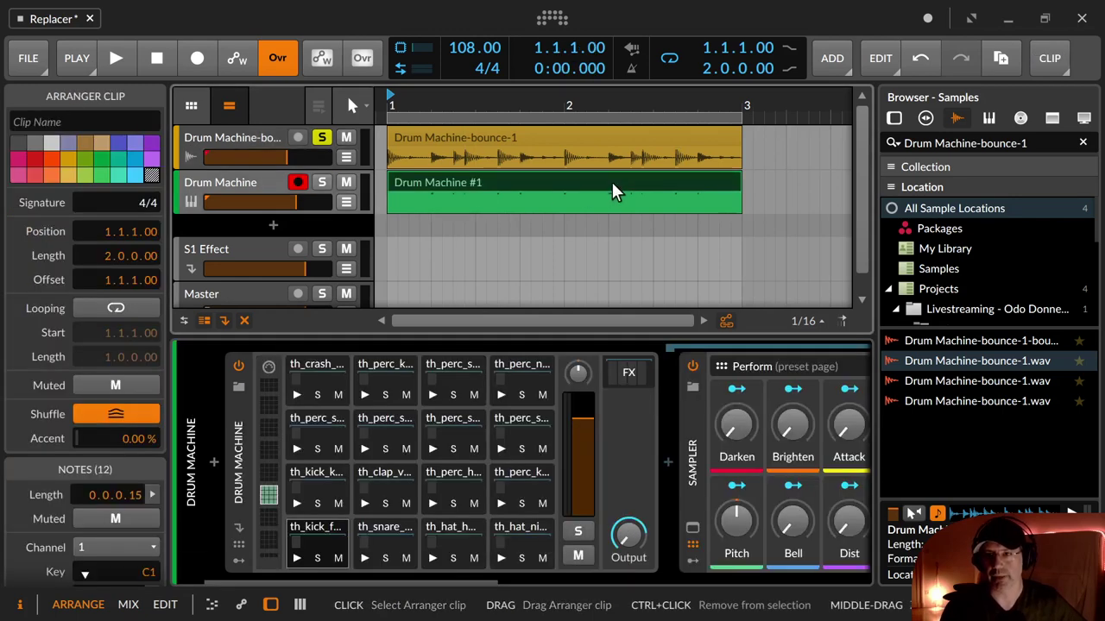
Solo the Drum Machine track and play back its recorded note clip
{"action": "left_click", "coordinate": [241, 135]}
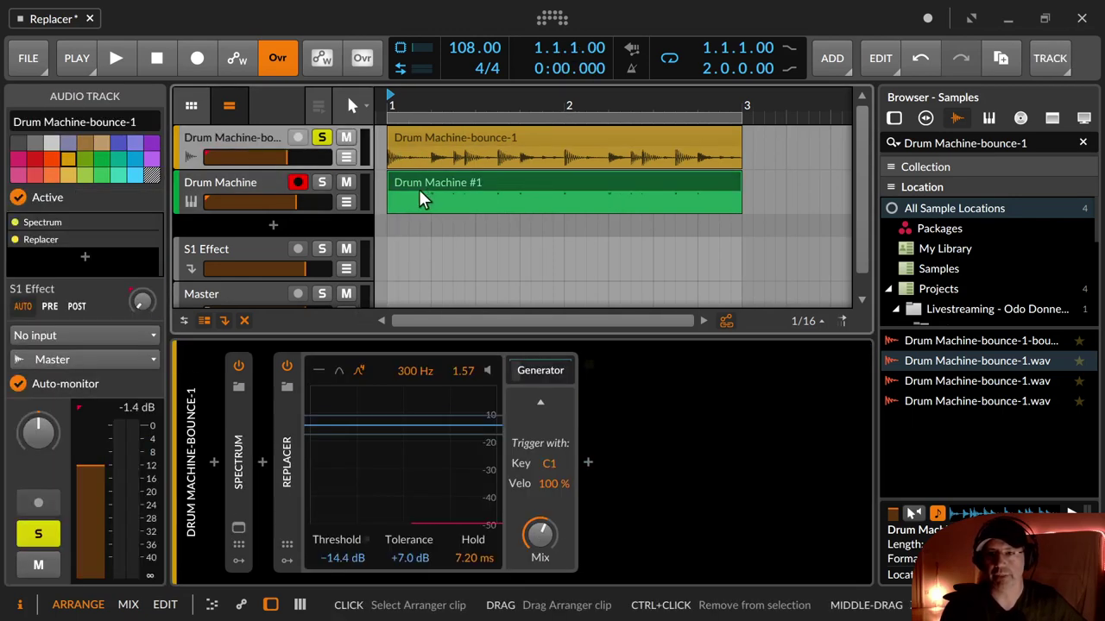
{"action": "left_click", "coordinate": [325, 181]}
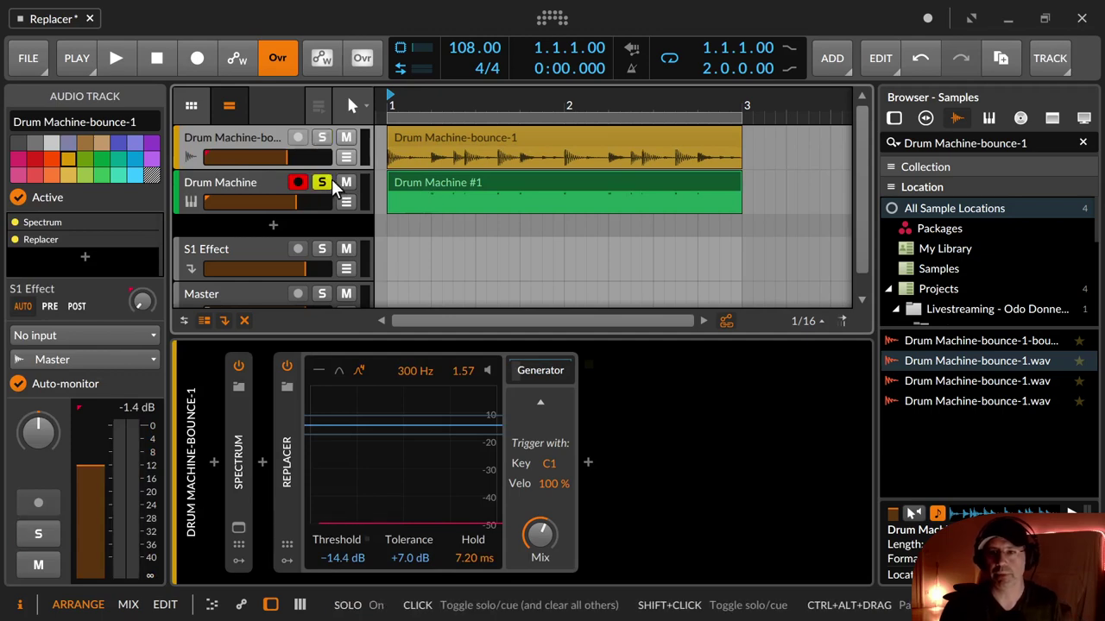
{"action": "left_click", "coordinate": [409, 183]}
{"action": "key", "text": "space"}
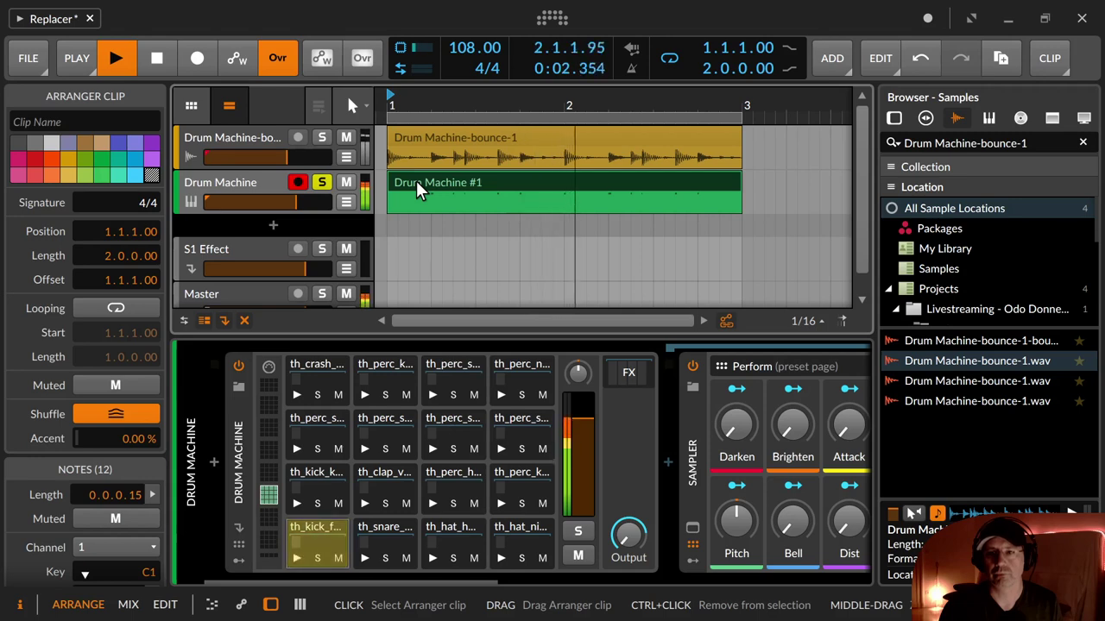
{"action": "key", "text": "space"}
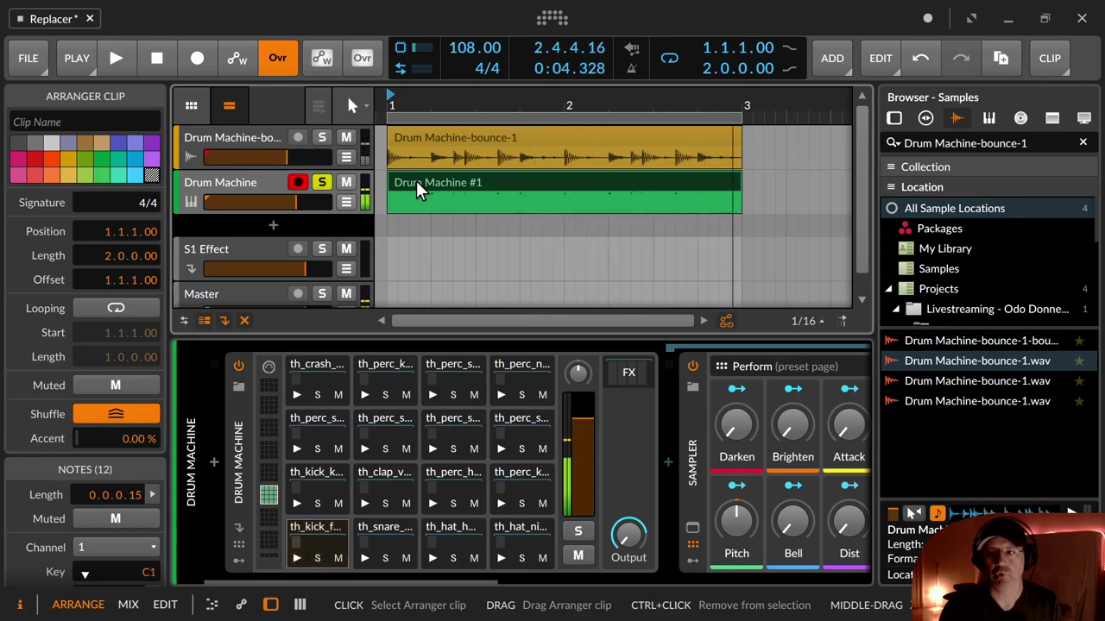
Check the Replacer's settings on Drum Machine-bounce-1 and audition the snare pad in the Drum Machine
{"action": "left_click", "coordinate": [220, 137]}
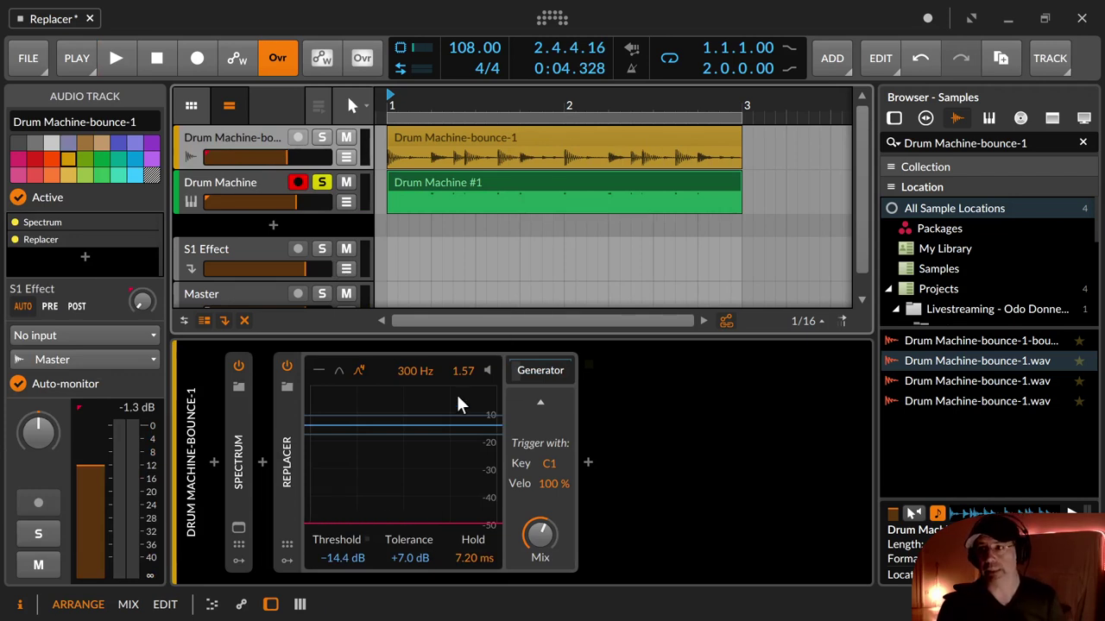
{"action": "left_click", "coordinate": [216, 179]}
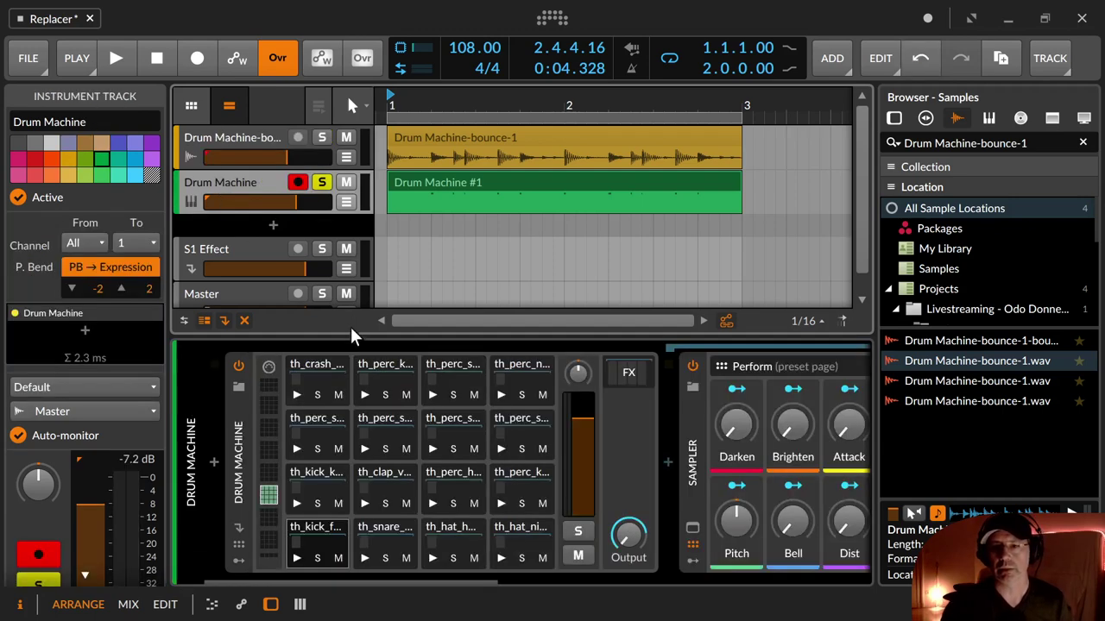
{"action": "left_click", "coordinate": [361, 556]}
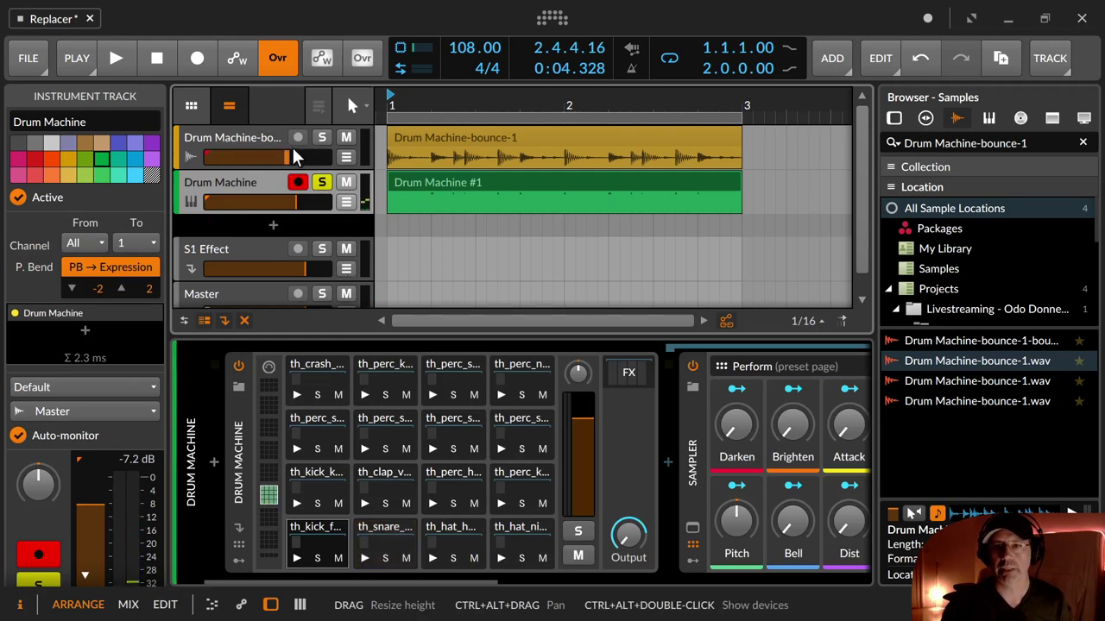
Solo and select the Drum Machine-bounce-1 track, and set the Replacer's trigger key to C#1 and Mix to 0 %
{"action": "left_click", "coordinate": [321, 138]}
{"action": "left_click", "coordinate": [246, 134]}
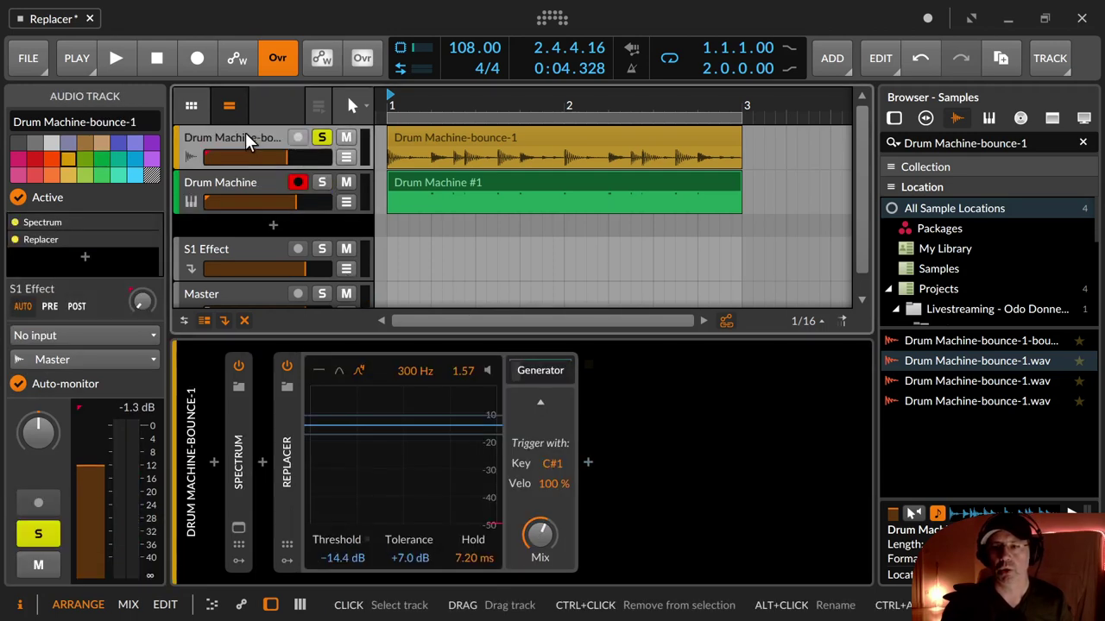
{"action": "left_click_drag", "start_coordinate": [540, 534], "coordinate": [539, 587]}
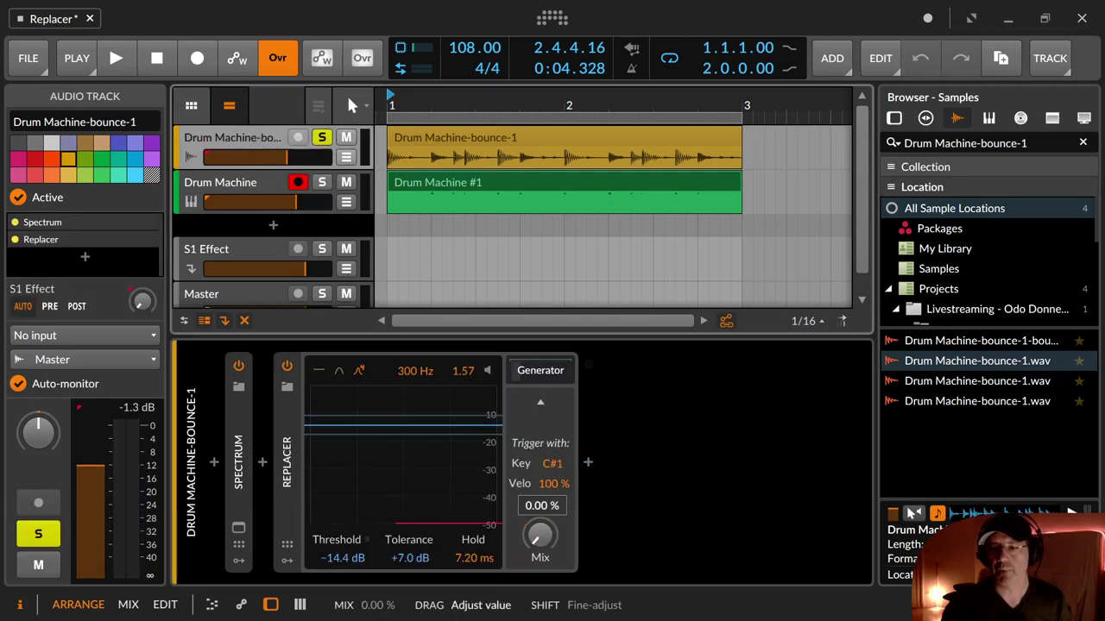
Play the drum loop with the Spectrum display open to examine the high-frequency peak, and close the display
{"action": "left_click", "coordinate": [239, 533]}
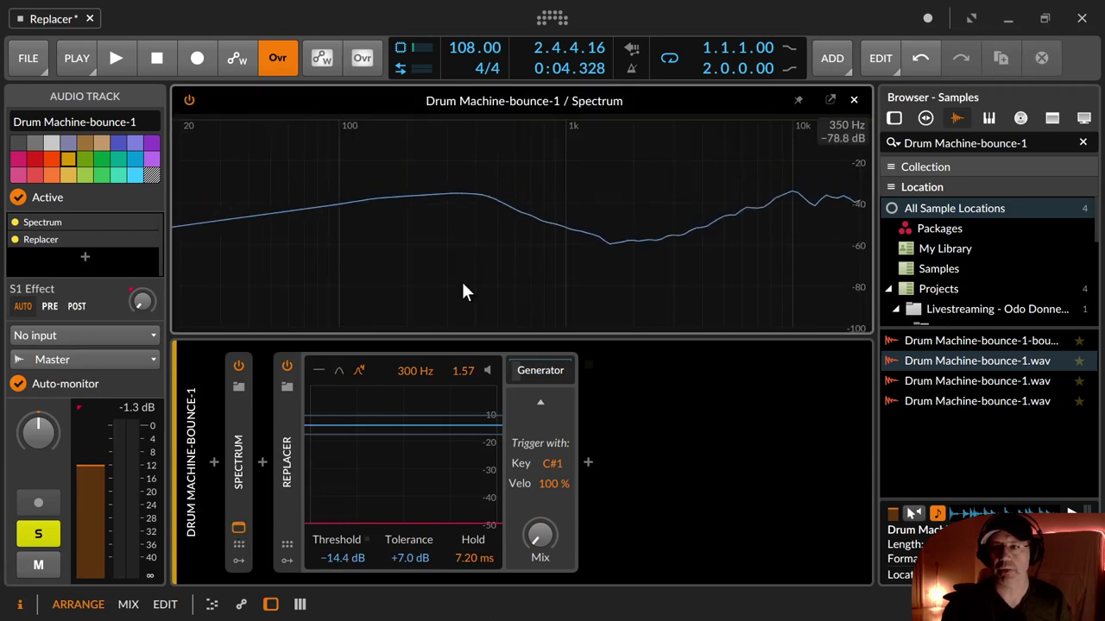
{"action": "key", "text": "space"}
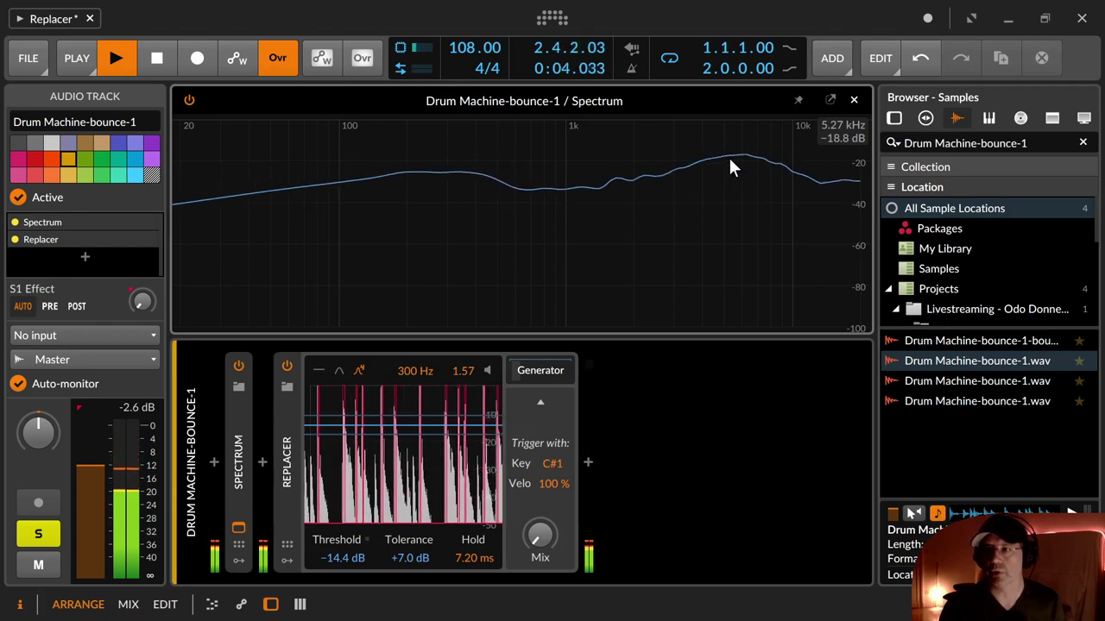
{"action": "left_click", "coordinate": [853, 101]}
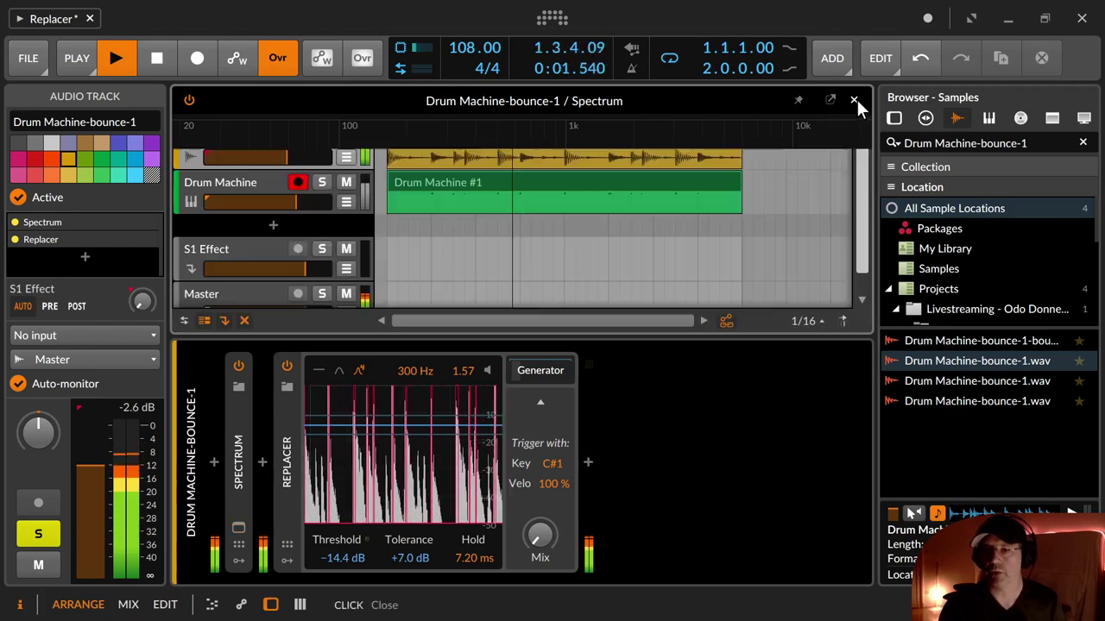
{"action": "key", "text": "space"}
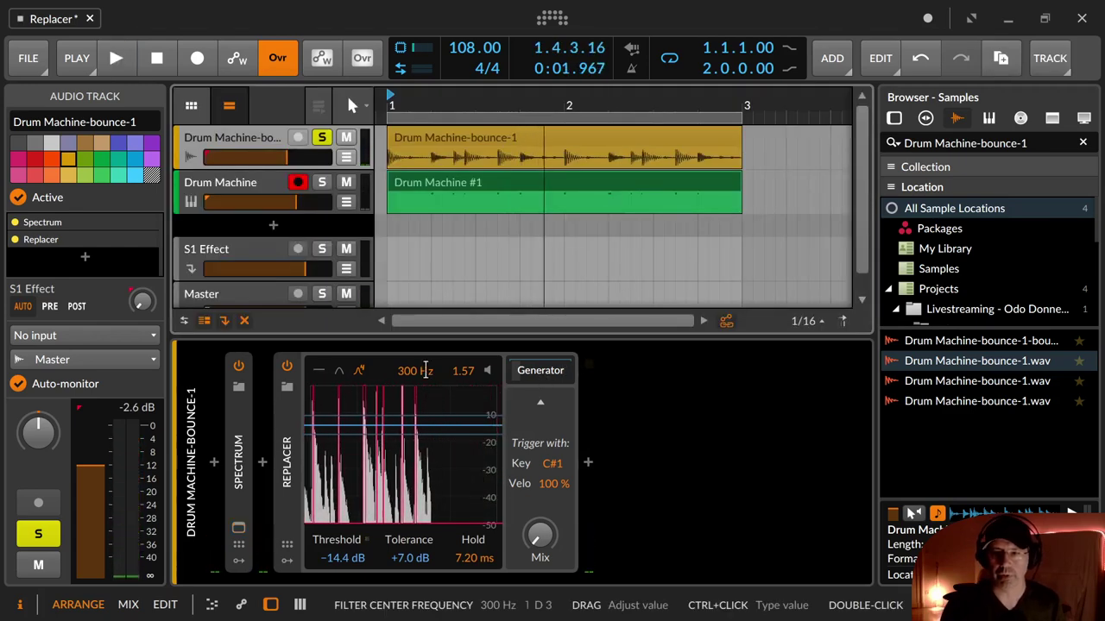
Set the Replacer's filter center frequency to 5.27 kHz and, during loop playback, set the Threshold to −20.2 dB and raise Mix well past half
{"action": "double_click", "coordinate": [423, 370]}
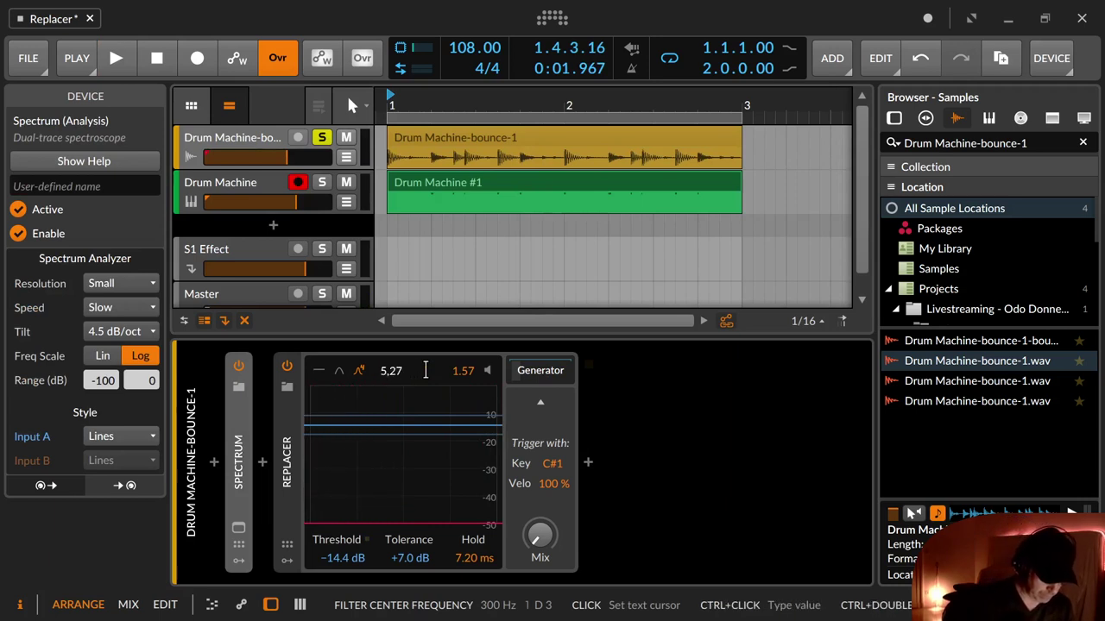
{"action": "key", "text": "Return"}
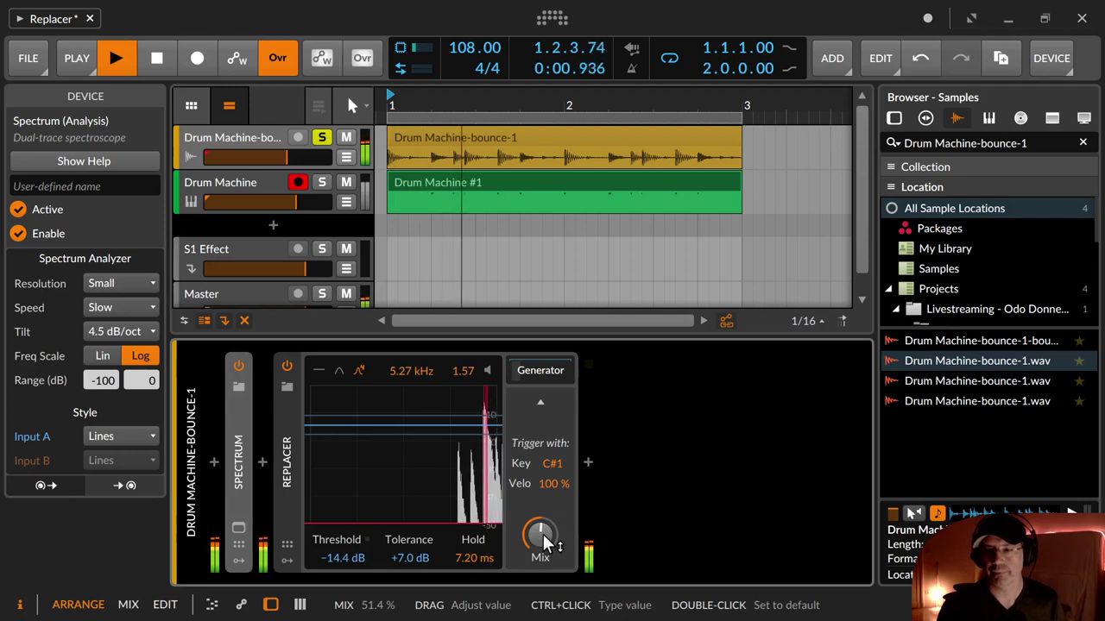
{"action": "mouse_move", "coordinate": [543, 535]}
{"action": "left_mouse_down"}
{"action": "mouse_move", "coordinate": [542, 493]}
{"action": "mouse_move", "coordinate": [542, 519]}
{"action": "left_mouse_up"}
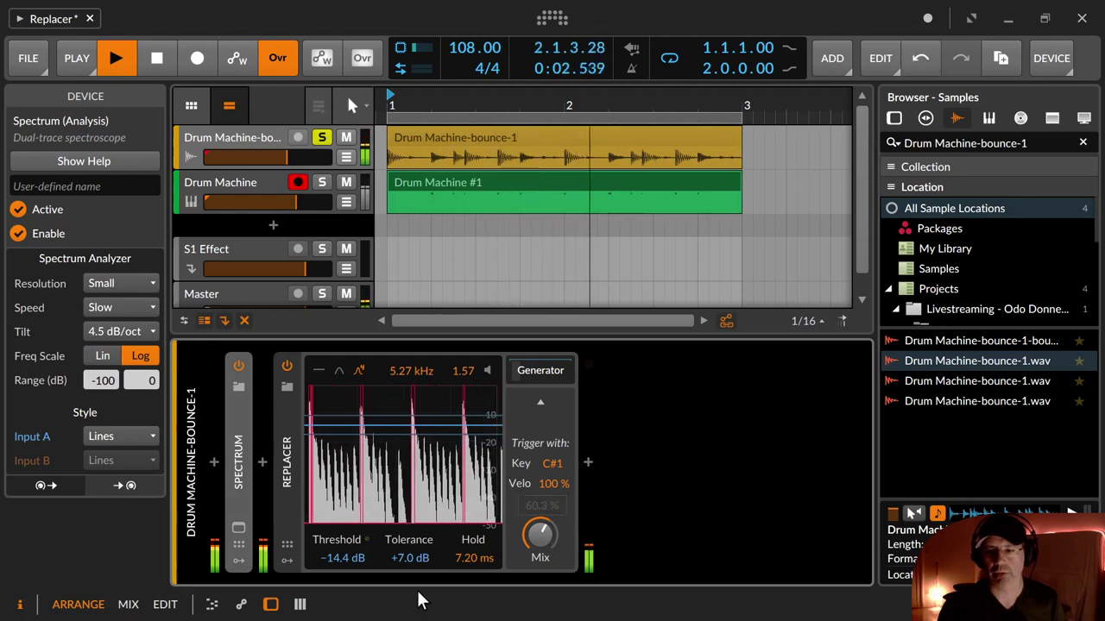
{"action": "left_click_drag", "start_coordinate": [352, 556], "coordinate": [352, 588]}
{"action": "left_click_drag", "start_coordinate": [539, 535], "coordinate": [550, 532]}
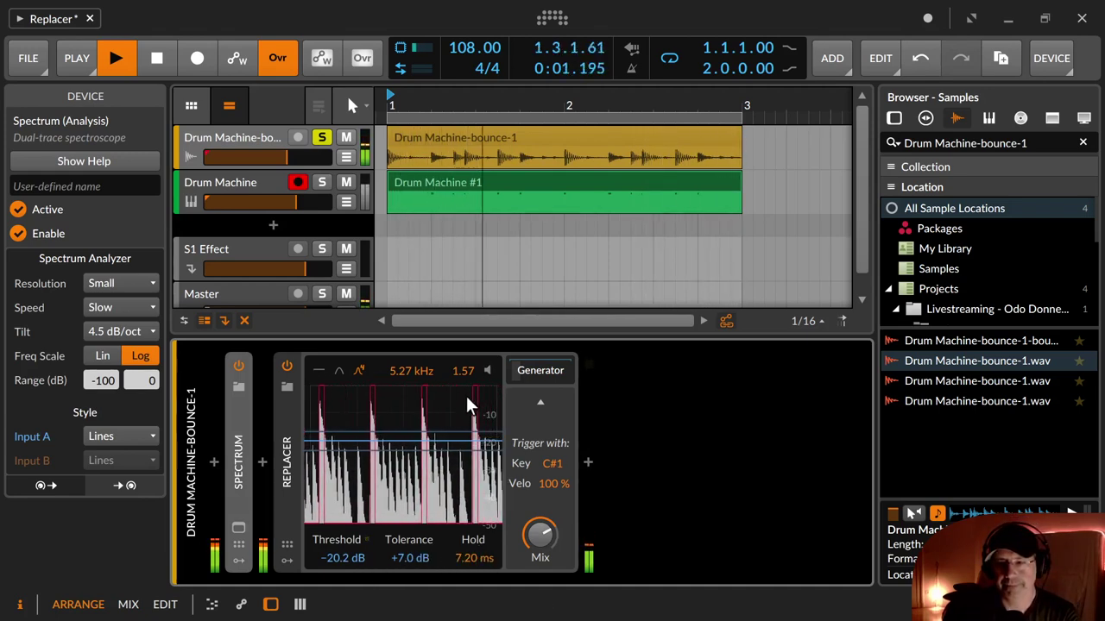
During loop playback, adjust the Replacer's Threshold to −25.1 dB, Tolerance to +9.4 dB and Hold to 19.3 ms
{"action": "left_click_drag", "start_coordinate": [485, 556], "coordinate": [485, 537]}
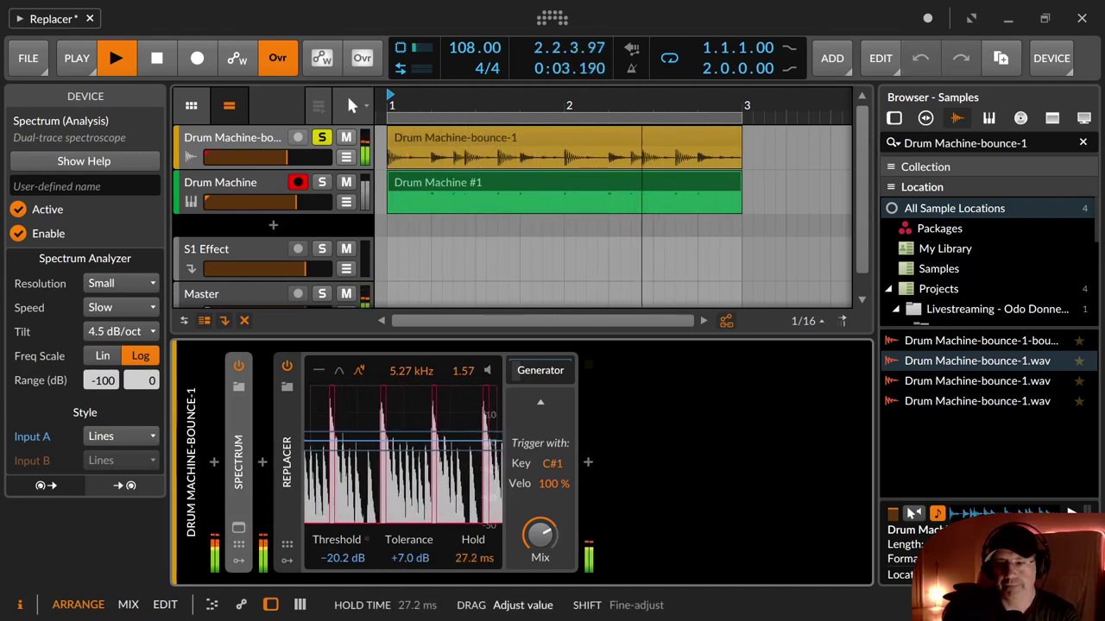
{"action": "left_click_drag", "start_coordinate": [351, 556], "coordinate": [401, 537]}
{"action": "left_click_drag", "start_coordinate": [345, 557], "coordinate": [345, 574]}
{"action": "left_click_drag", "start_coordinate": [407, 558], "coordinate": [396, 557]}
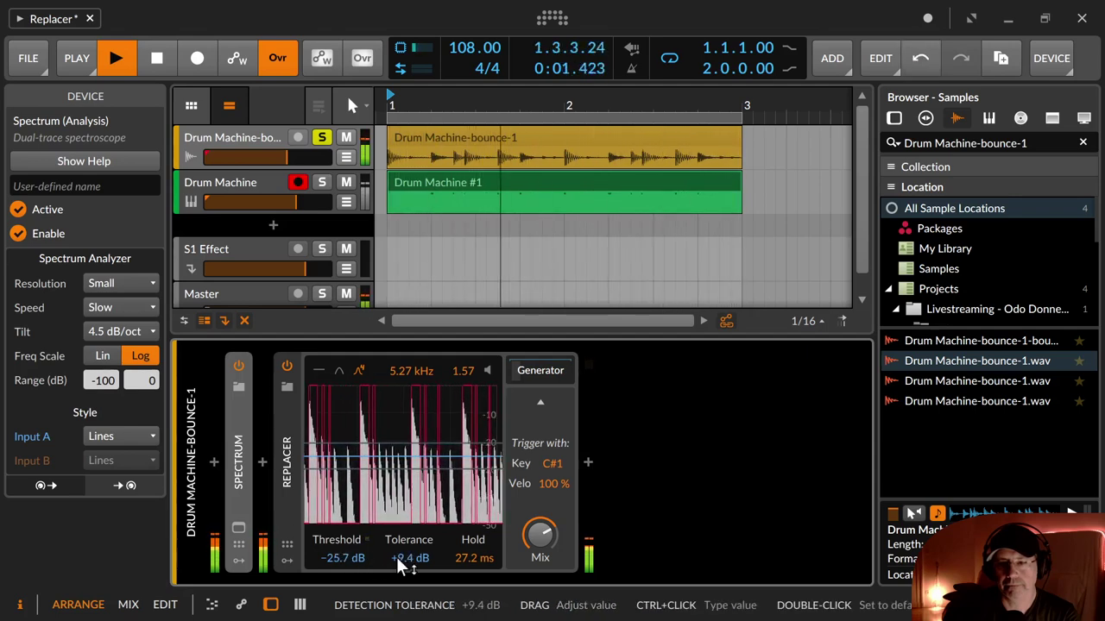
{"action": "mouse_move", "coordinate": [467, 565]}
{"action": "left_mouse_down"}
{"action": "mouse_move", "coordinate": [467, 576]}
{"action": "mouse_move", "coordinate": [466, 560]}
{"action": "left_mouse_up"}
{"action": "left_click_drag", "start_coordinate": [359, 550], "coordinate": [359, 547]}
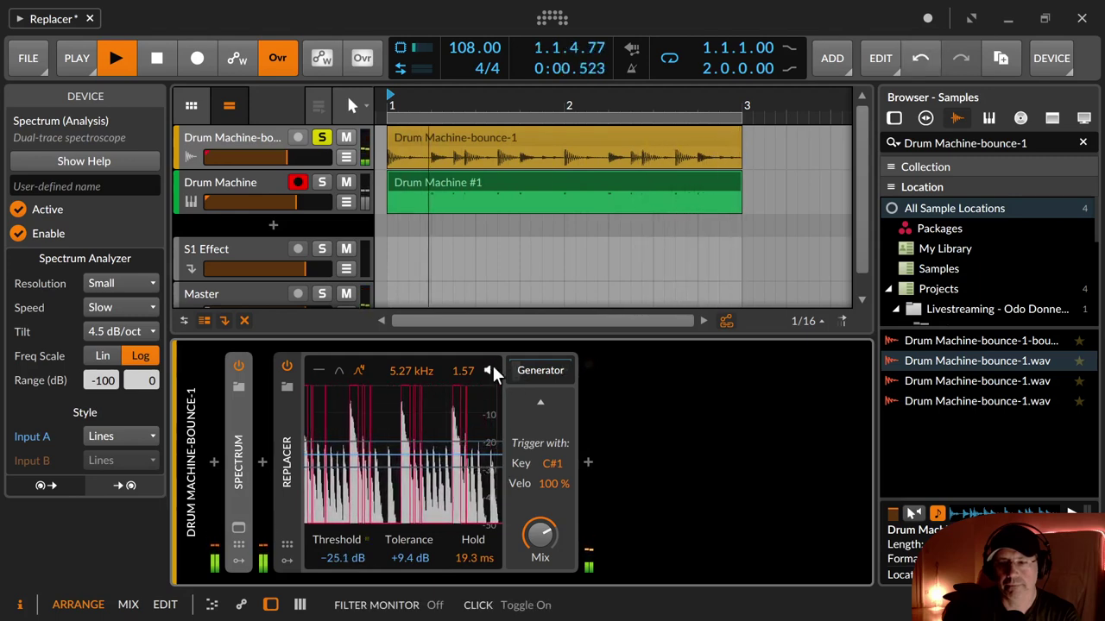
Listen to the Replacer's filtered signal with the filter monitor, set the filter Q to 1.60, and turn the monitor off
{"action": "left_click", "coordinate": [488, 370]}
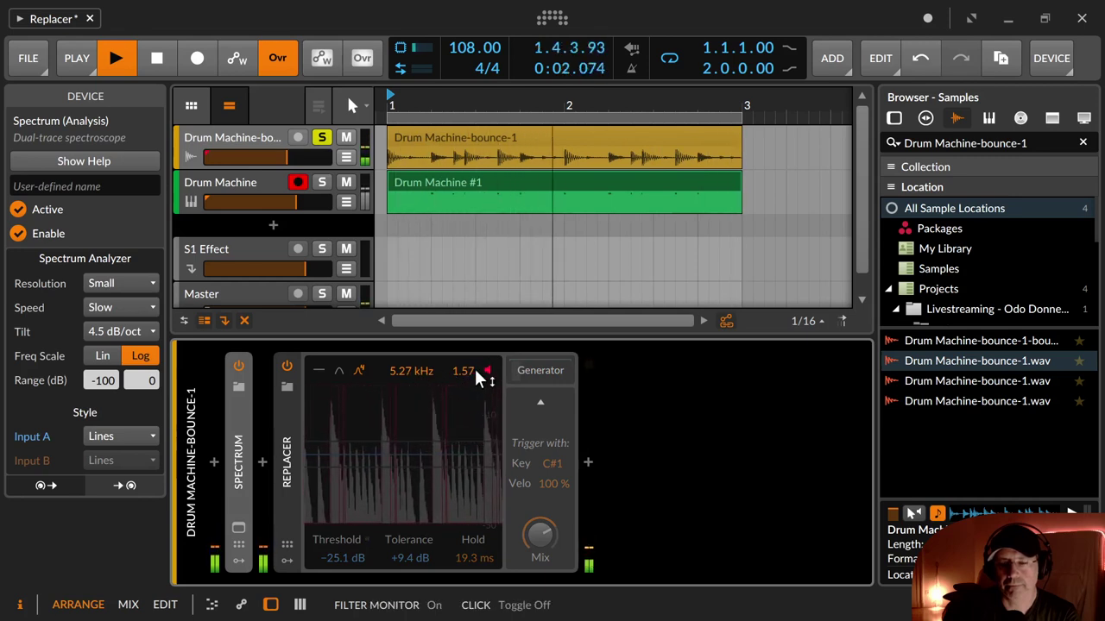
{"action": "left_click_drag", "start_coordinate": [477, 380], "coordinate": [477, 432]}
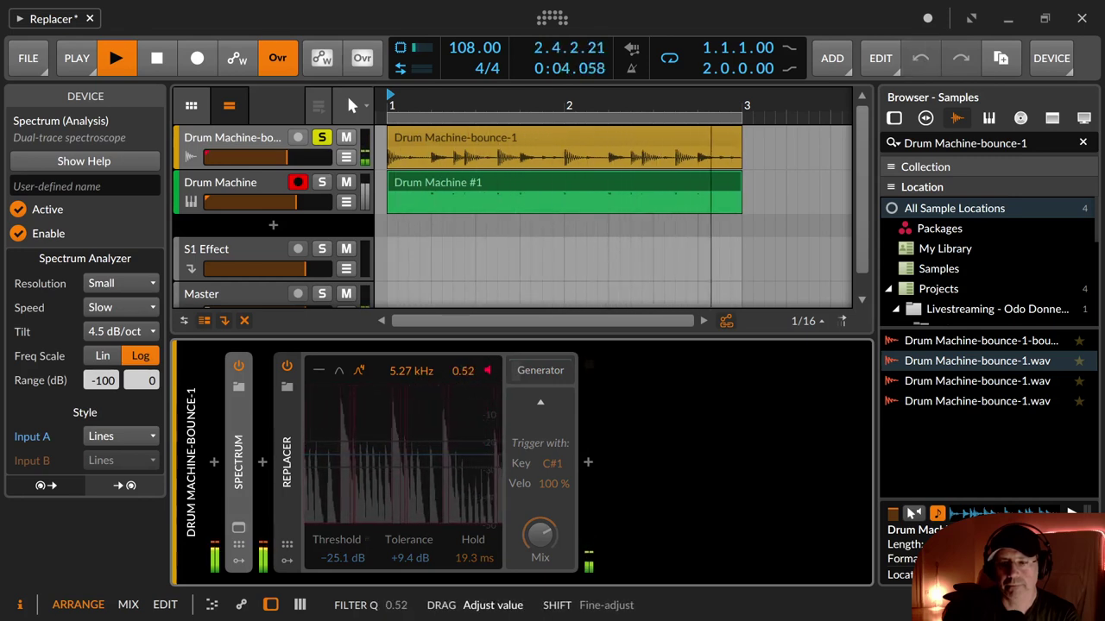
{"action": "left_click_drag", "start_coordinate": [463, 380], "coordinate": [463, 427]}
{"action": "left_click", "coordinate": [485, 367]}
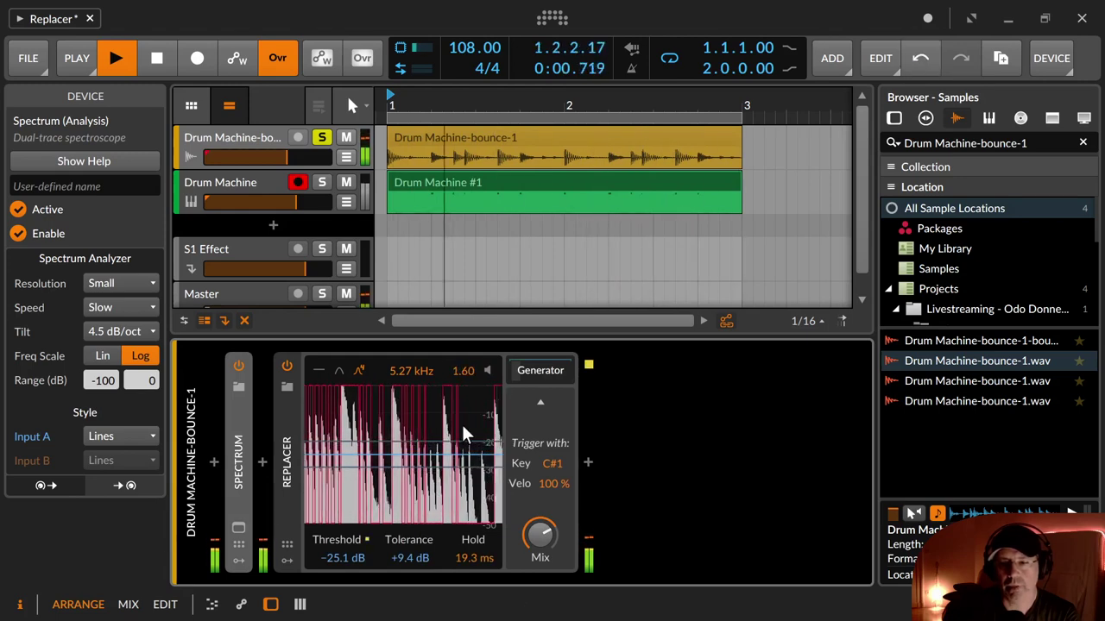
Set the Replacer's Hold to 38.3 ms, Tolerance to +9.0 dB and Threshold to −26.6 dB, and bring Mix below half
{"action": "left_click_drag", "start_coordinate": [462, 557], "coordinate": [370, 556]}
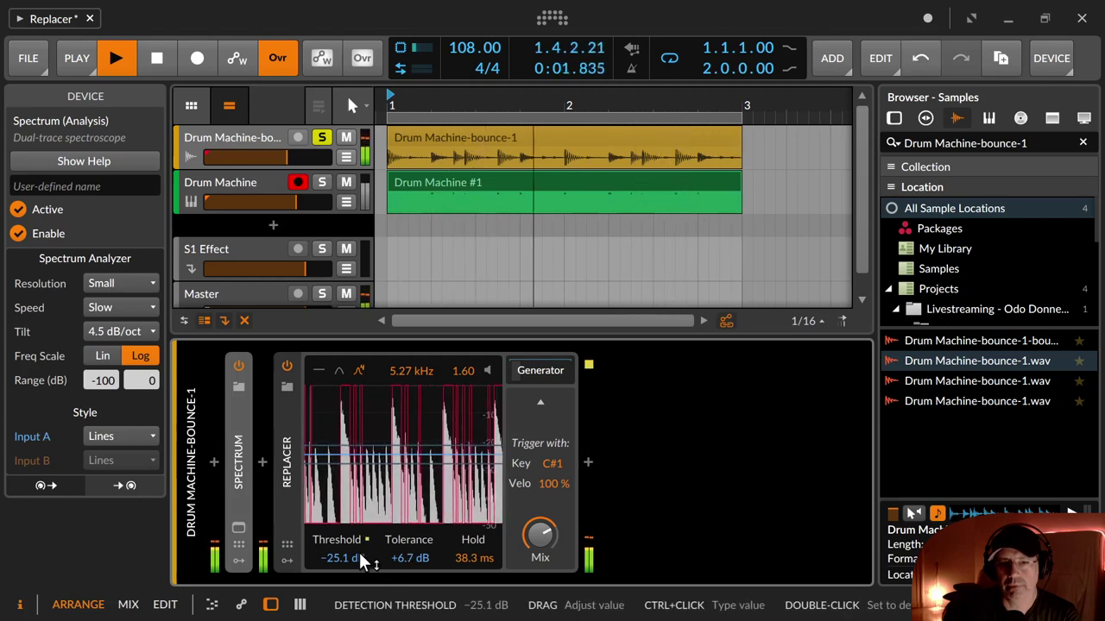
{"action": "left_click_drag", "start_coordinate": [539, 535], "coordinate": [539, 578]}
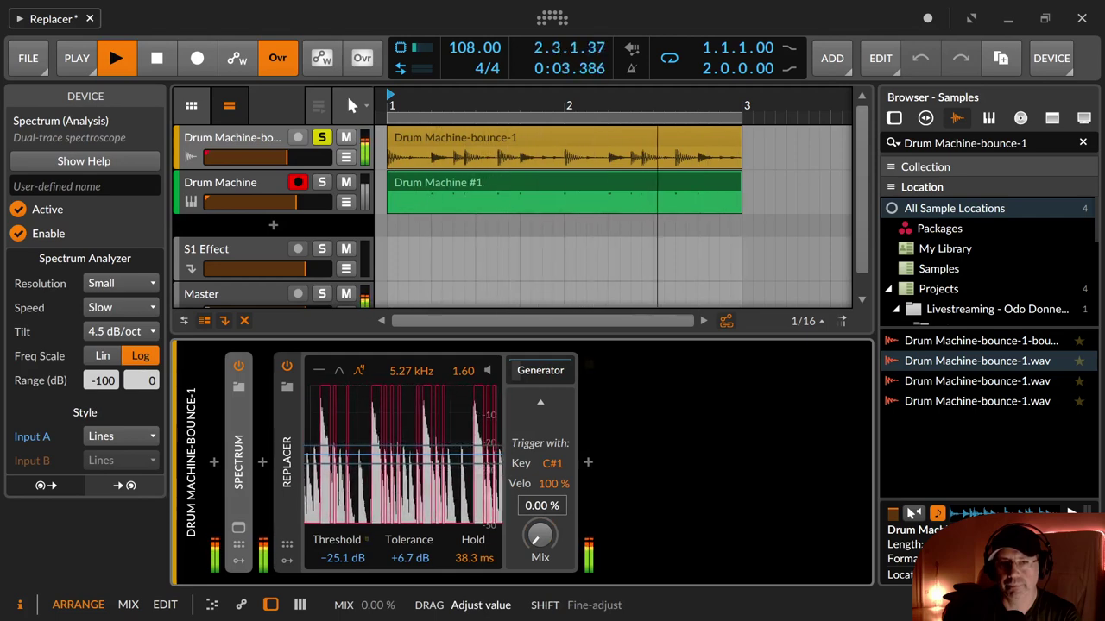
{"action": "left_click_drag", "start_coordinate": [539, 535], "coordinate": [539, 518]}
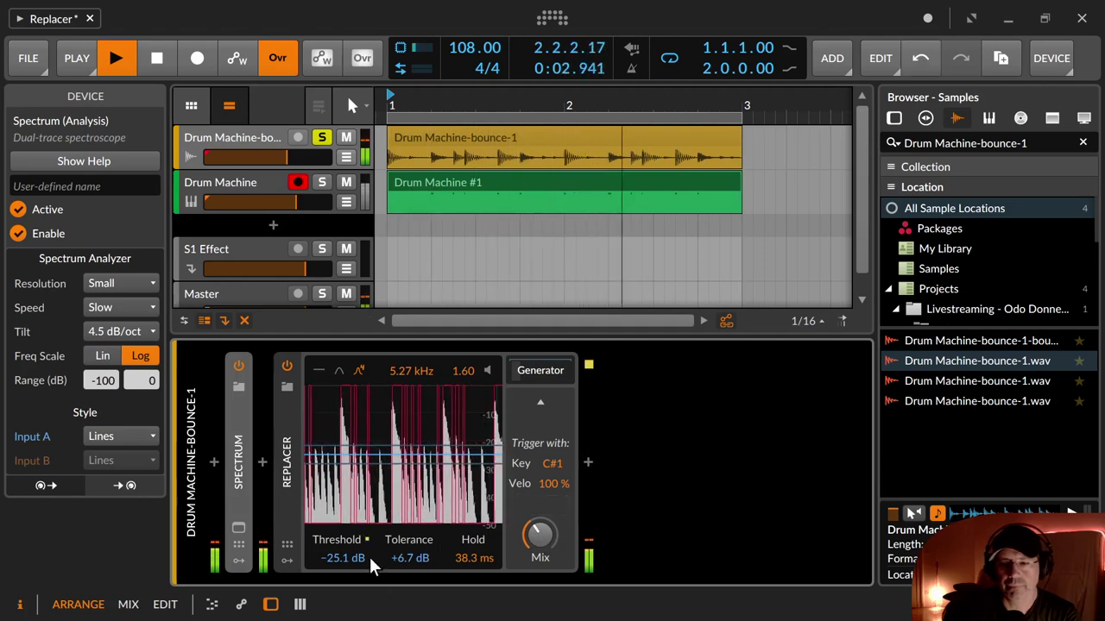
{"action": "left_click_drag", "start_coordinate": [404, 559], "coordinate": [342, 557]}
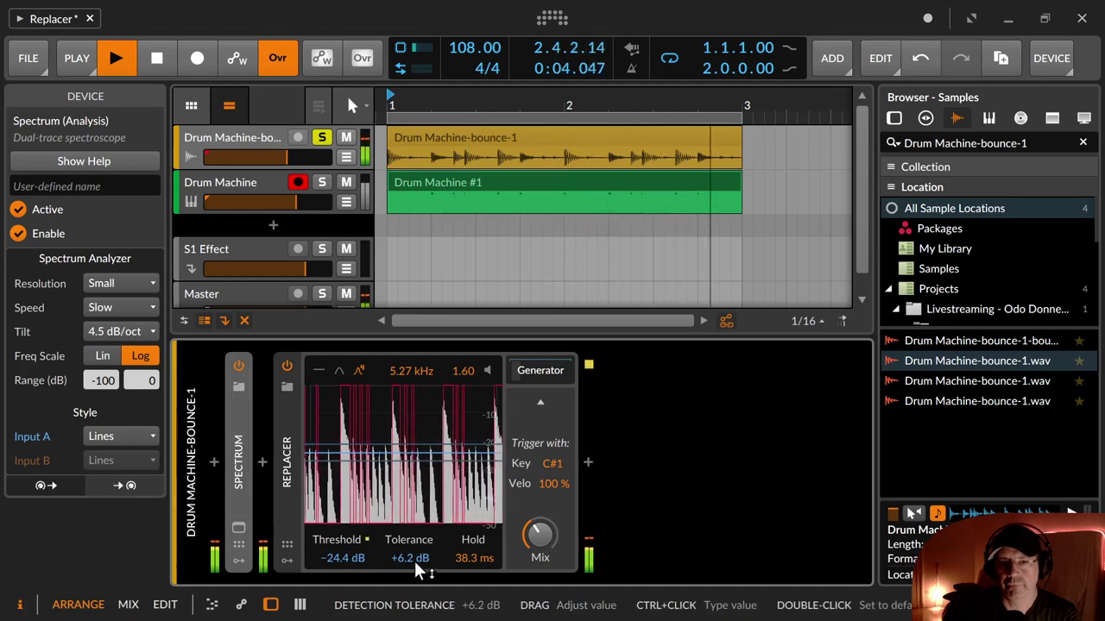
{"action": "left_click_drag", "start_coordinate": [414, 561], "coordinate": [409, 557]}
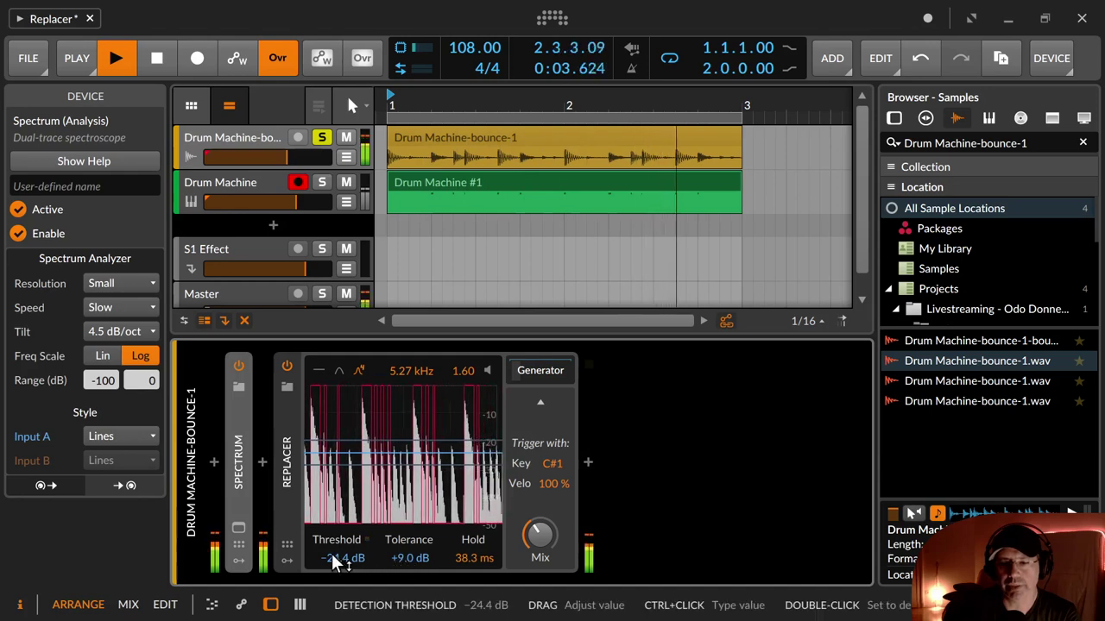
{"action": "mouse_move", "coordinate": [342, 557]}
{"action": "left_mouse_down"}
{"action": "mouse_move", "coordinate": [342, 573]}
{"action": "mouse_move", "coordinate": [342, 560]}
{"action": "left_mouse_up"}
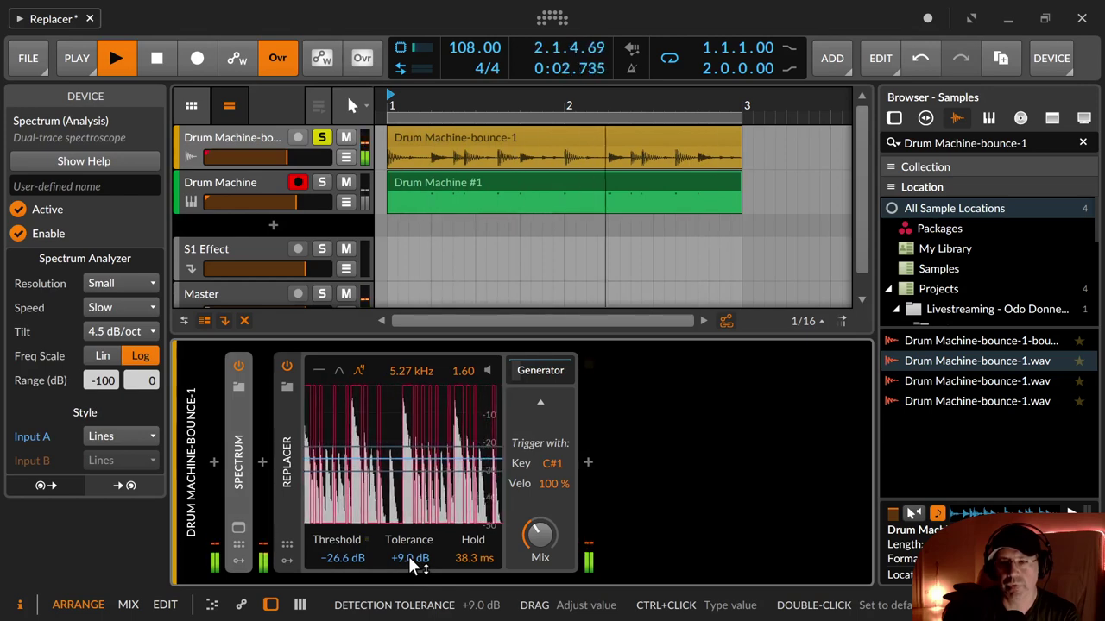
Turn off arranger looping, return to the start, and record the Replacer's C#1 triggers onto the Drum Machine track for two bars
{"action": "left_click", "coordinate": [674, 57]}
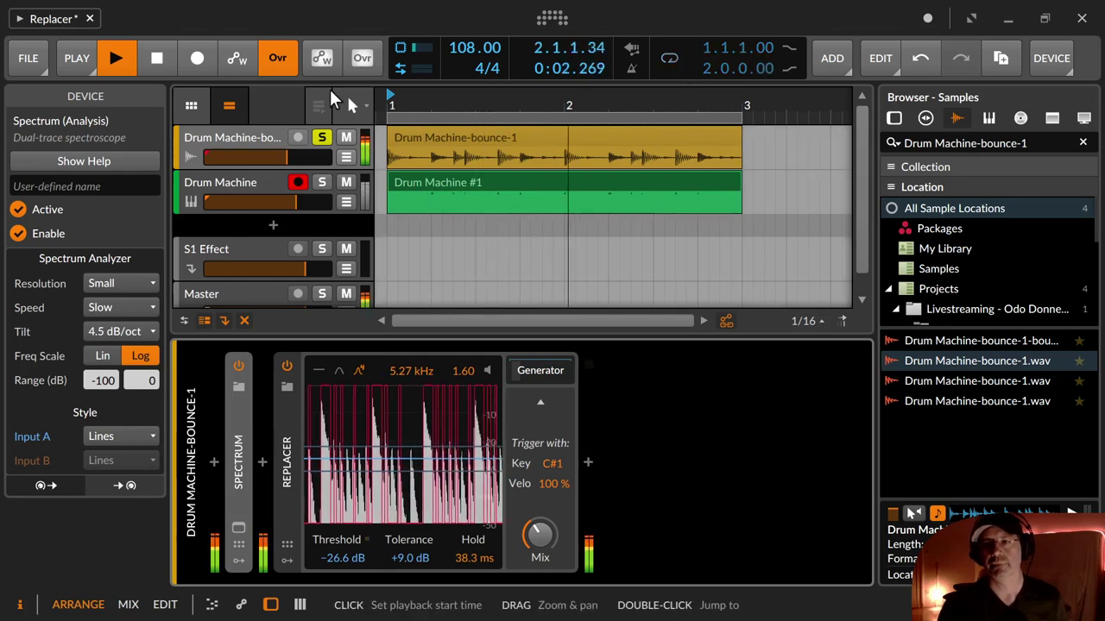
{"action": "key", "text": "space"}
{"action": "left_click", "coordinate": [162, 63]}
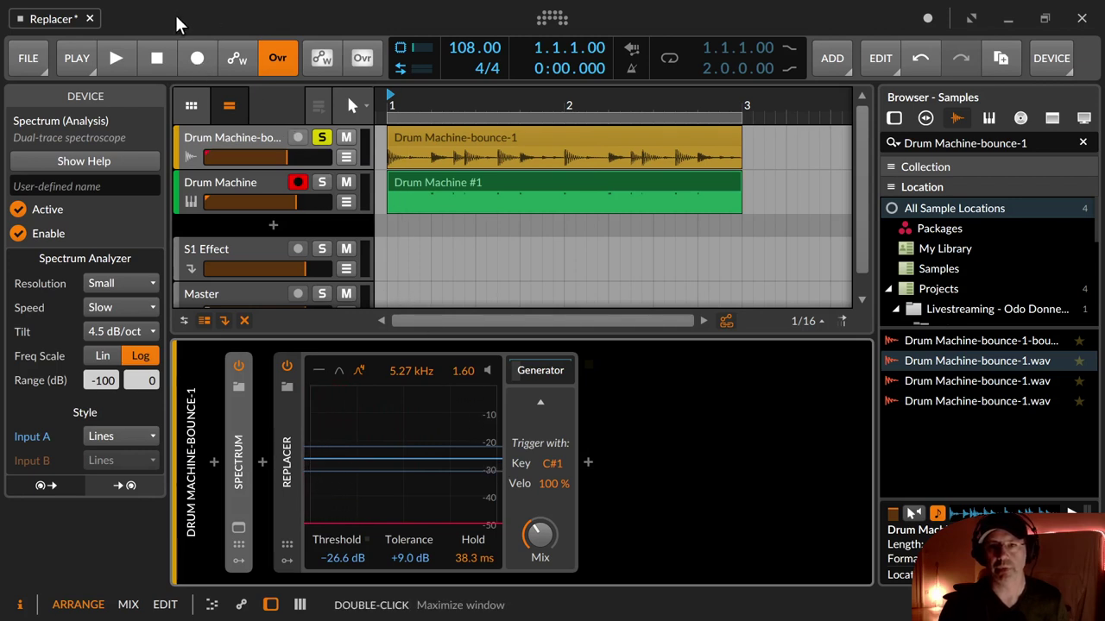
{"action": "left_click", "coordinate": [194, 60]}
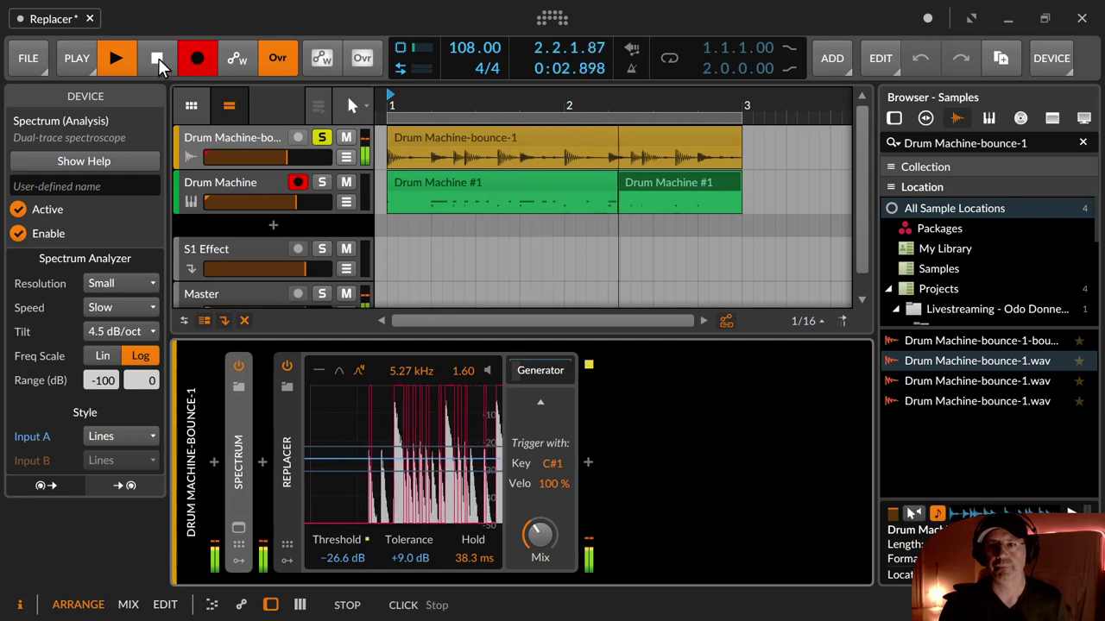
{"action": "left_click", "coordinate": [157, 57]}
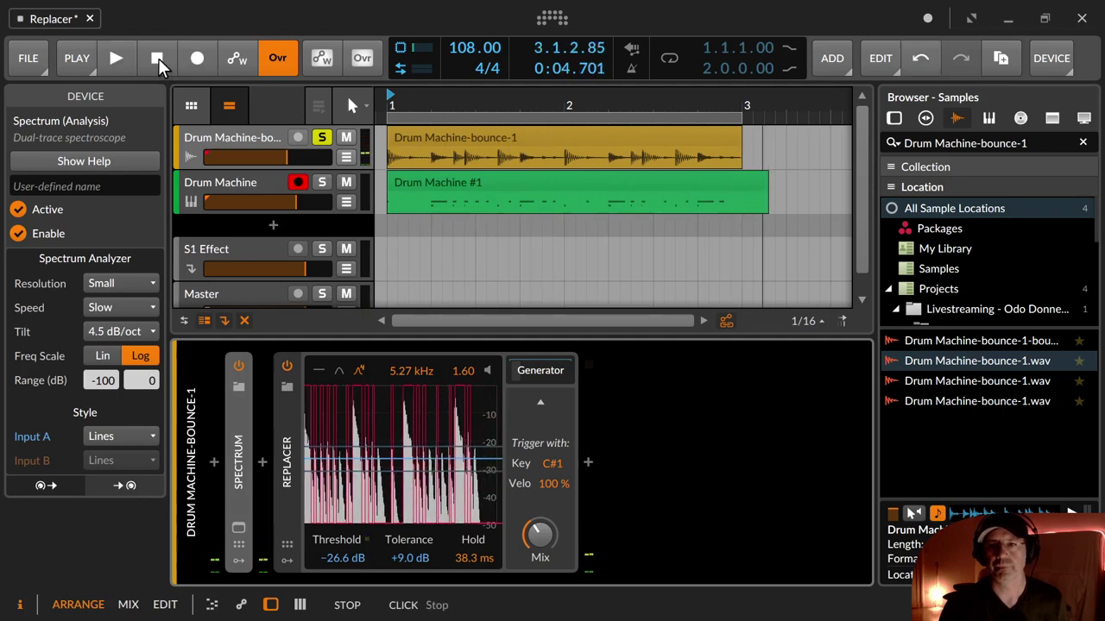
Trim the recorded Drum Machine clip to end at bar 3 and play it back with its track soloed
{"action": "left_click", "coordinate": [763, 180]}
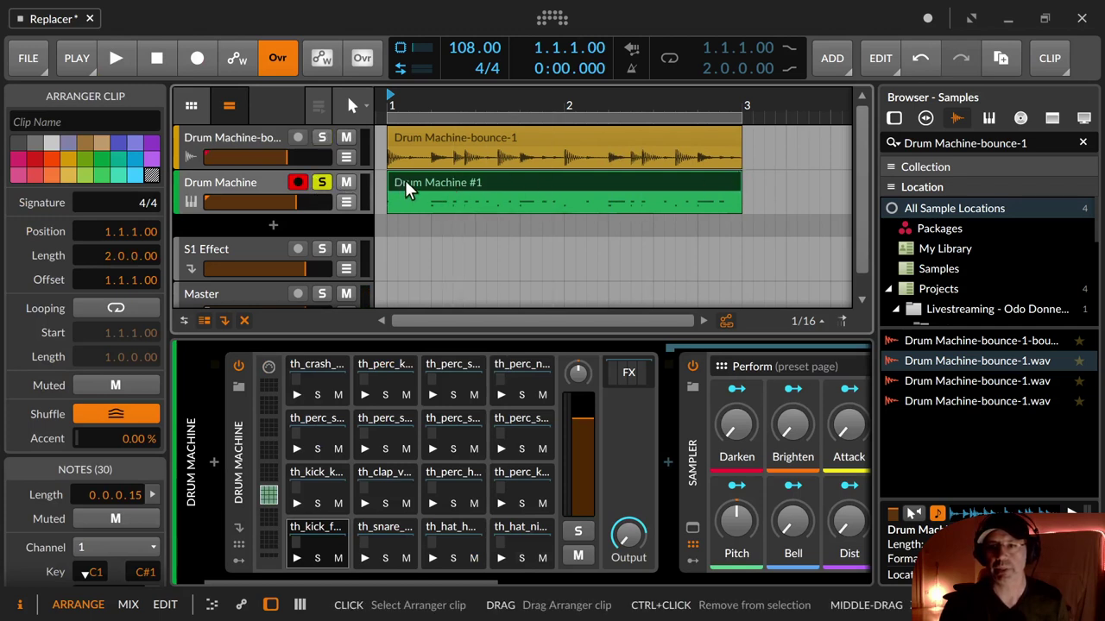
{"action": "key", "text": "space"}
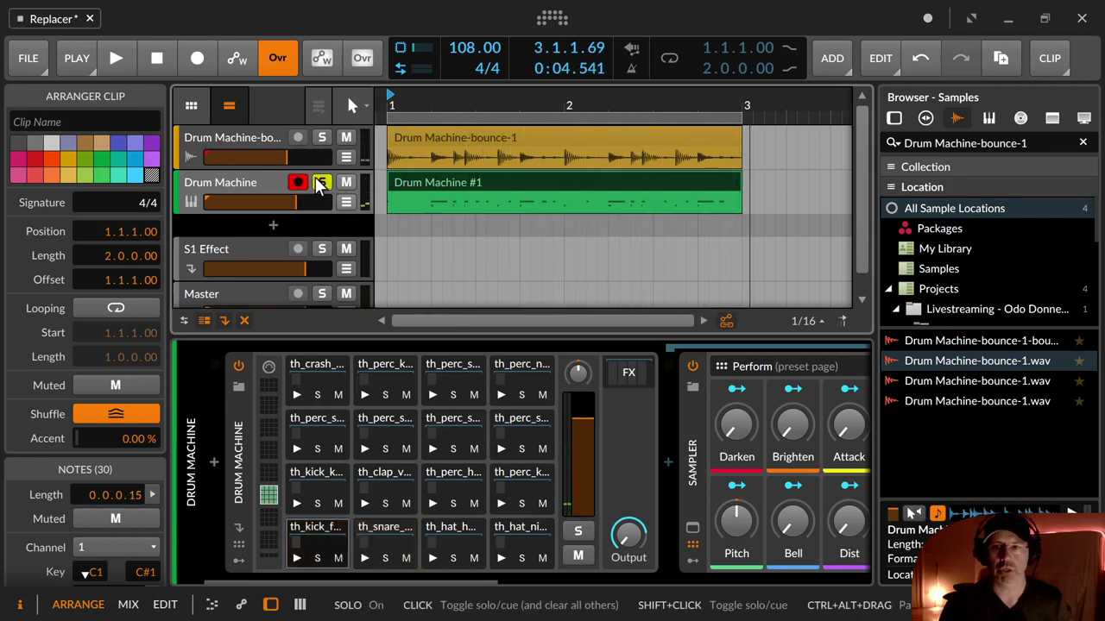
Open the Spectrum display on the Drum Machine-bounce-1 track and play the drums to examine their frequency content
{"action": "left_click", "coordinate": [264, 136]}
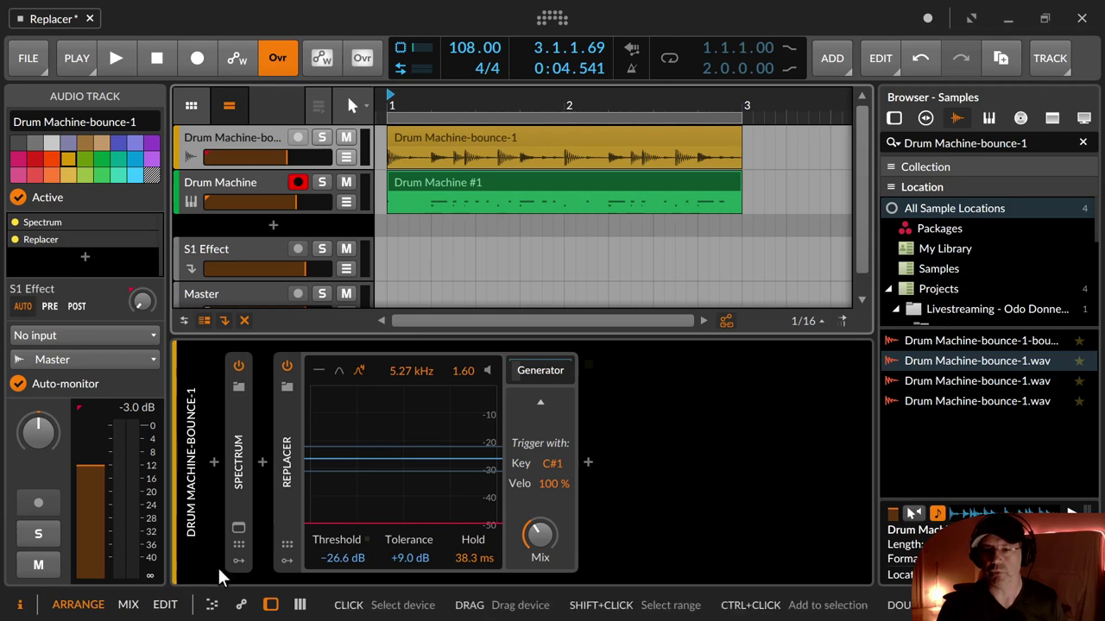
{"action": "left_click", "coordinate": [238, 530]}
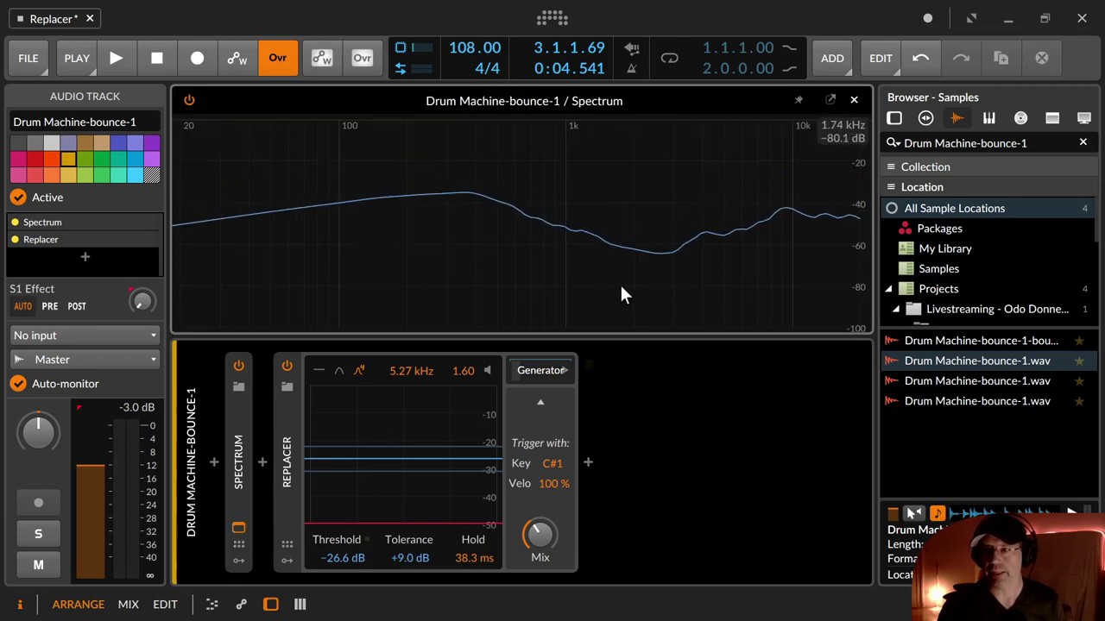
{"action": "key", "text": "space"}
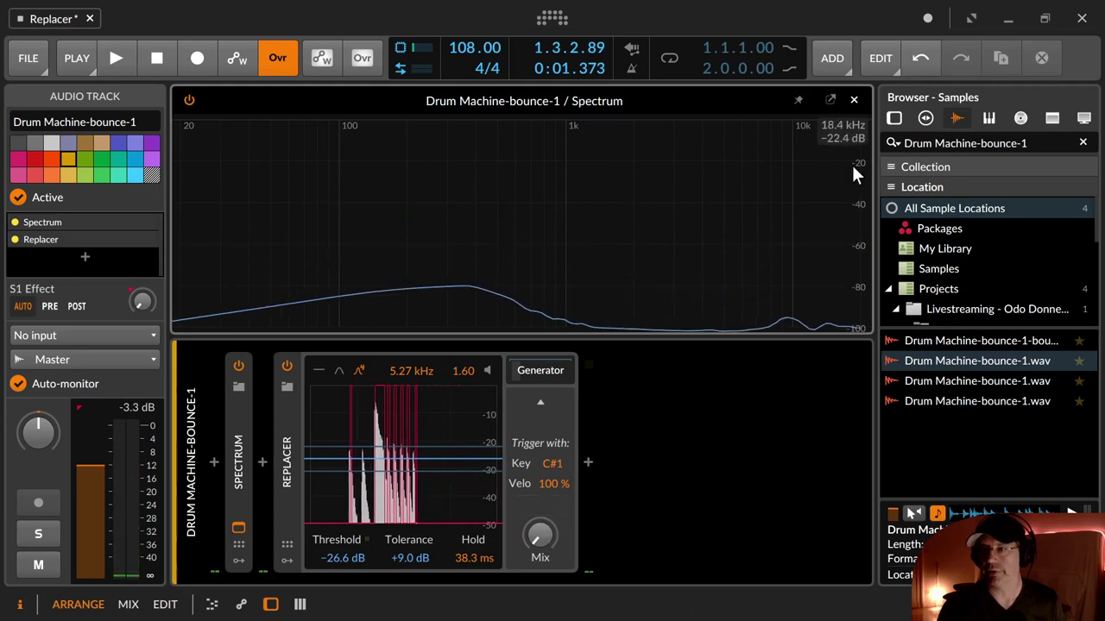
{"action": "key", "text": "space"}
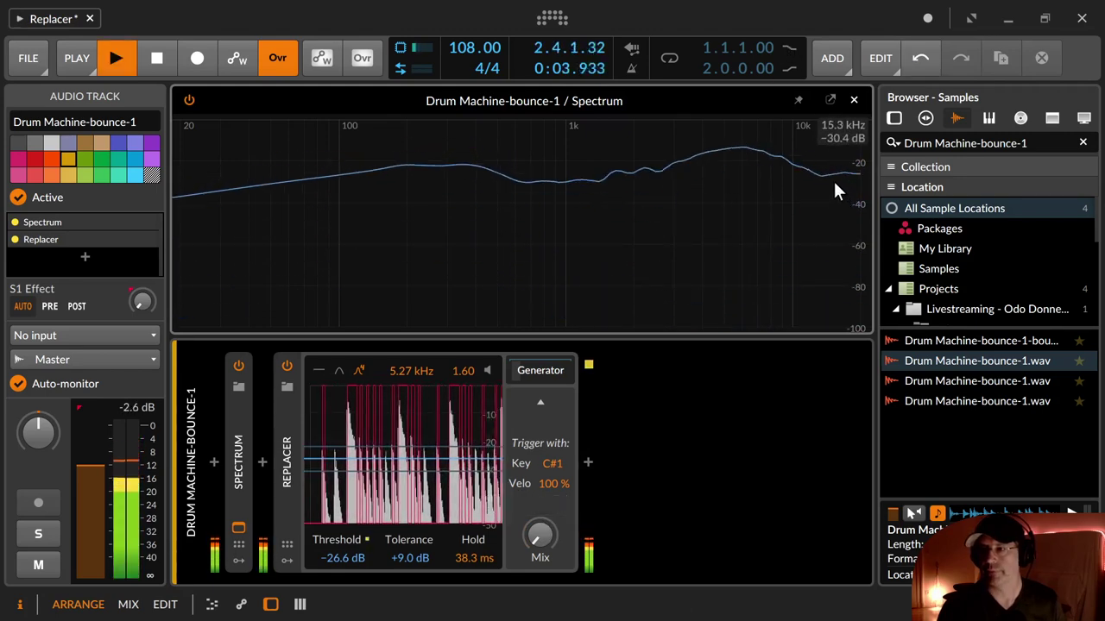
{"action": "key", "text": "space"}
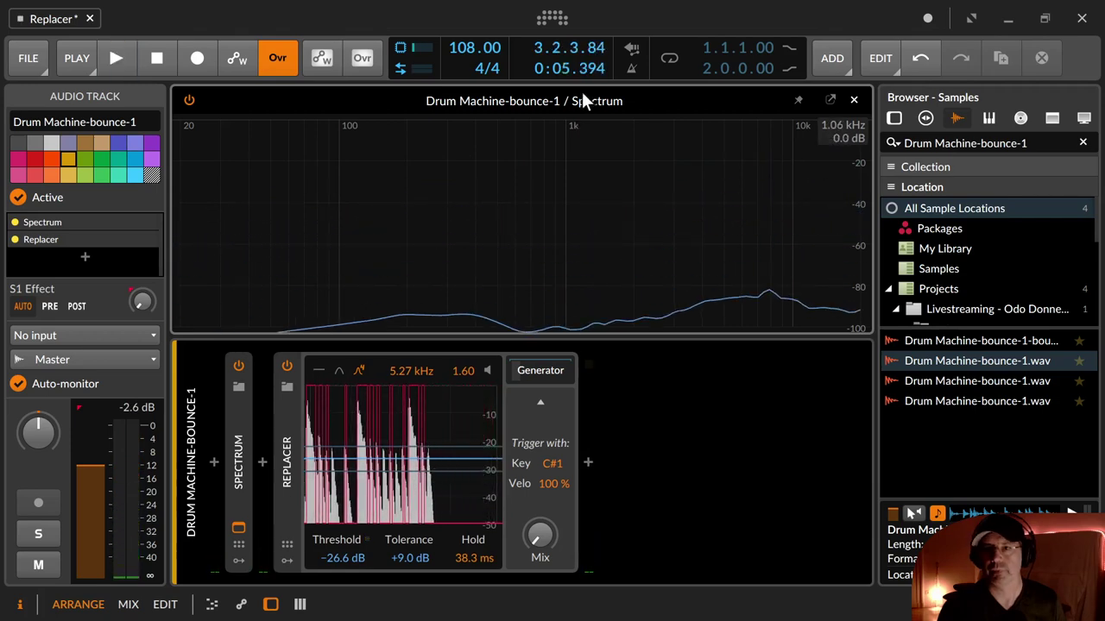
Turn arranger looping on, play the loop to examine the spectrum's high-frequency peak near 10 kHz, and close the display
{"action": "left_click", "coordinate": [670, 56]}
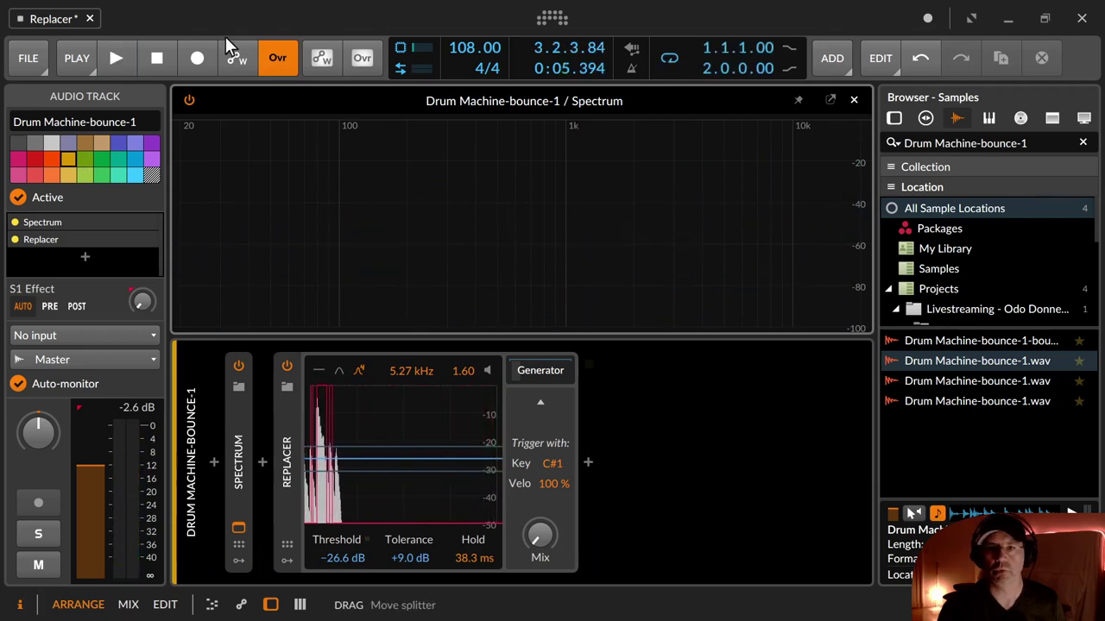
{"action": "left_click", "coordinate": [140, 65]}
{"action": "left_click", "coordinate": [106, 65]}
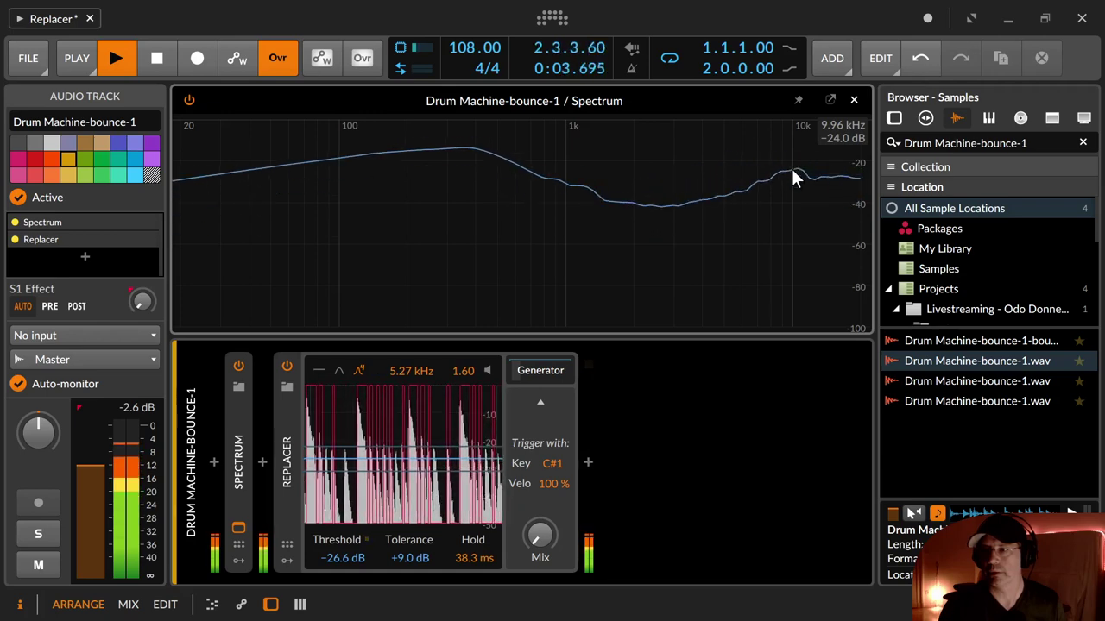
{"action": "left_click", "coordinate": [854, 101]}
{"action": "key", "text": "space"}
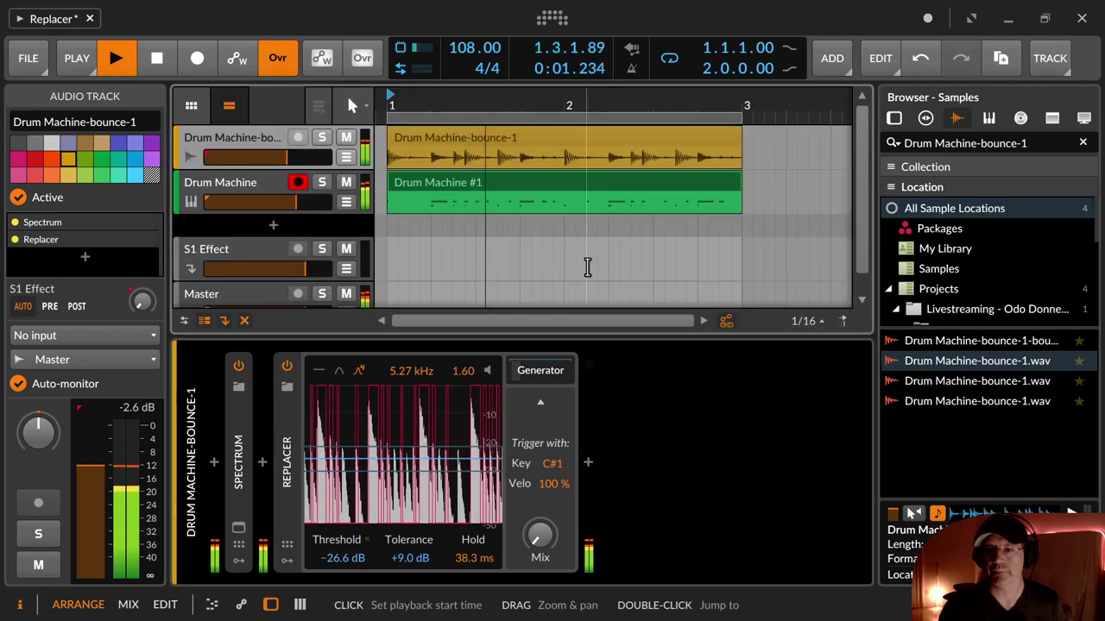
Set the Replacer's filter center frequency to 9.90 kHz and, during loop playback, bring Mix well below half
{"action": "left_click", "coordinate": [392, 370], "text": "ctrl"}
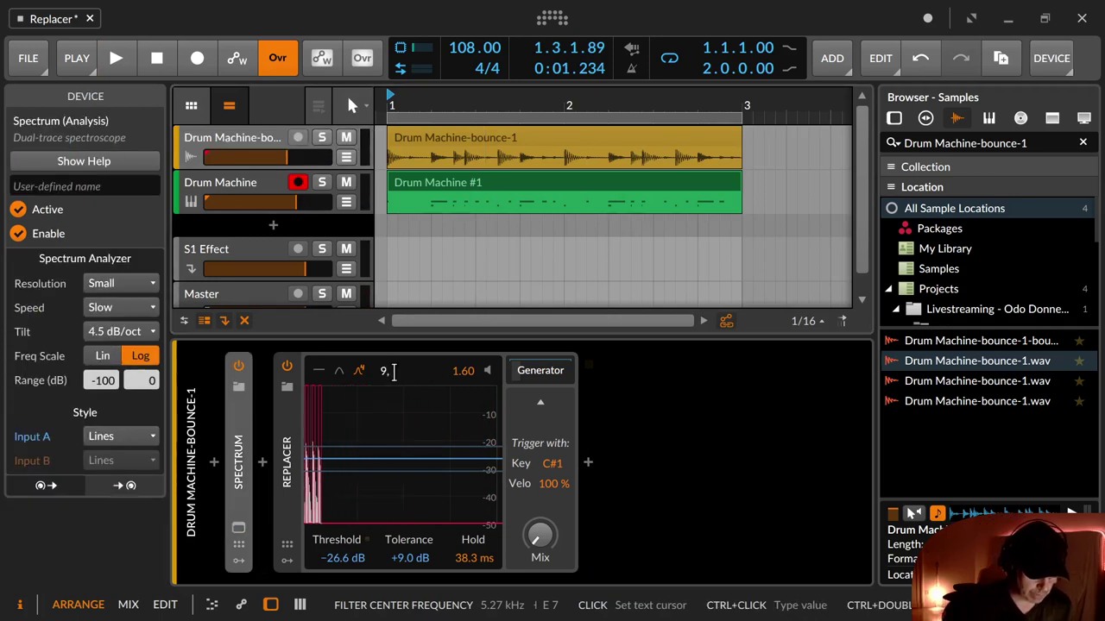
{"action": "key", "text": "Return"}
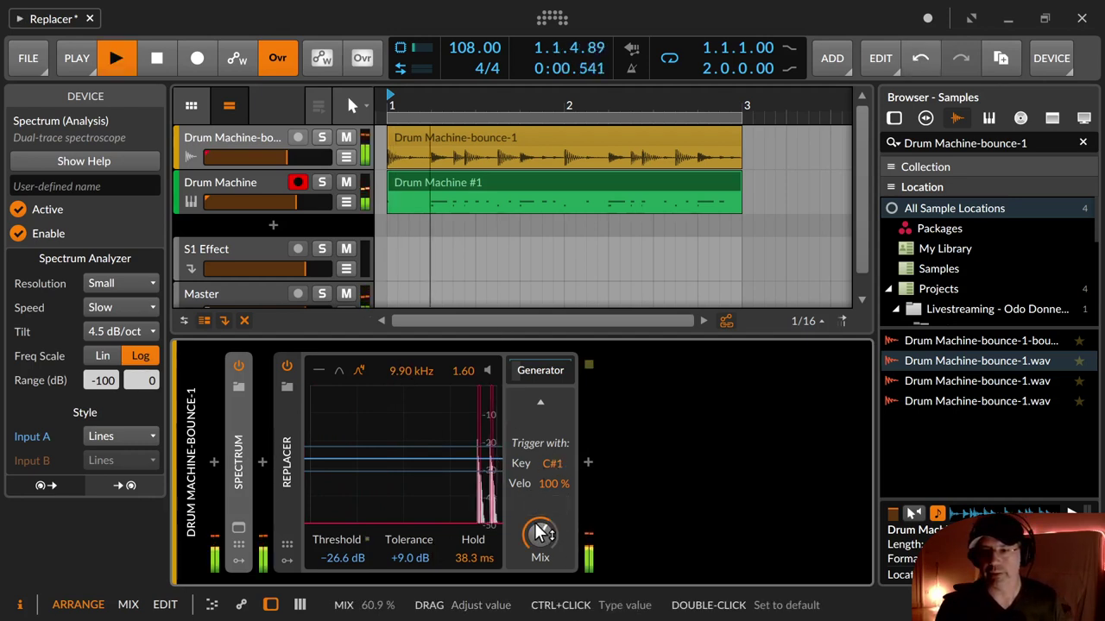
{"action": "left_click_drag", "start_coordinate": [538, 545], "coordinate": [538, 572]}
{"action": "key", "text": "space"}
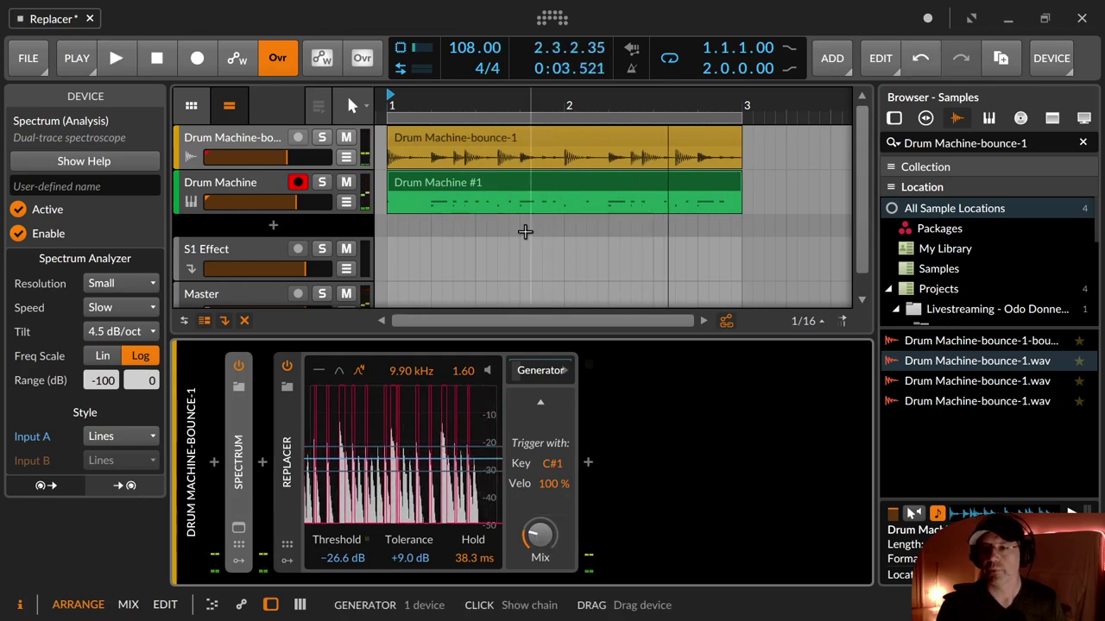
Open the Drum Machine clip in the note editor and delete all its C#1 notes on the snare lane
{"action": "left_click", "coordinate": [474, 187]}
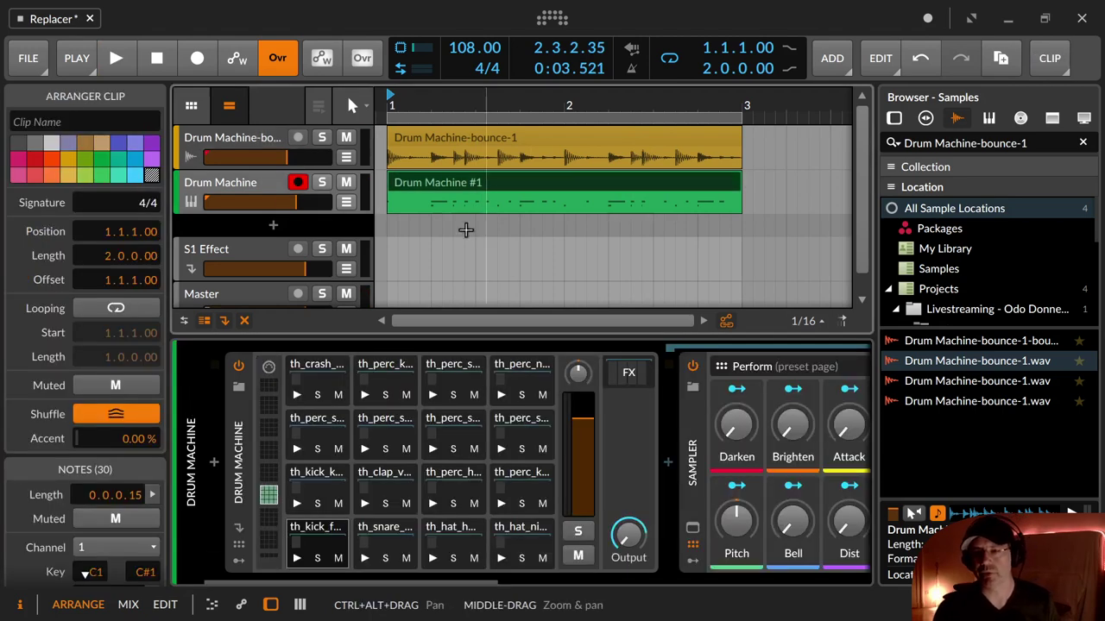
{"action": "left_click", "coordinate": [254, 137]}
{"action": "left_click", "coordinate": [276, 181]}
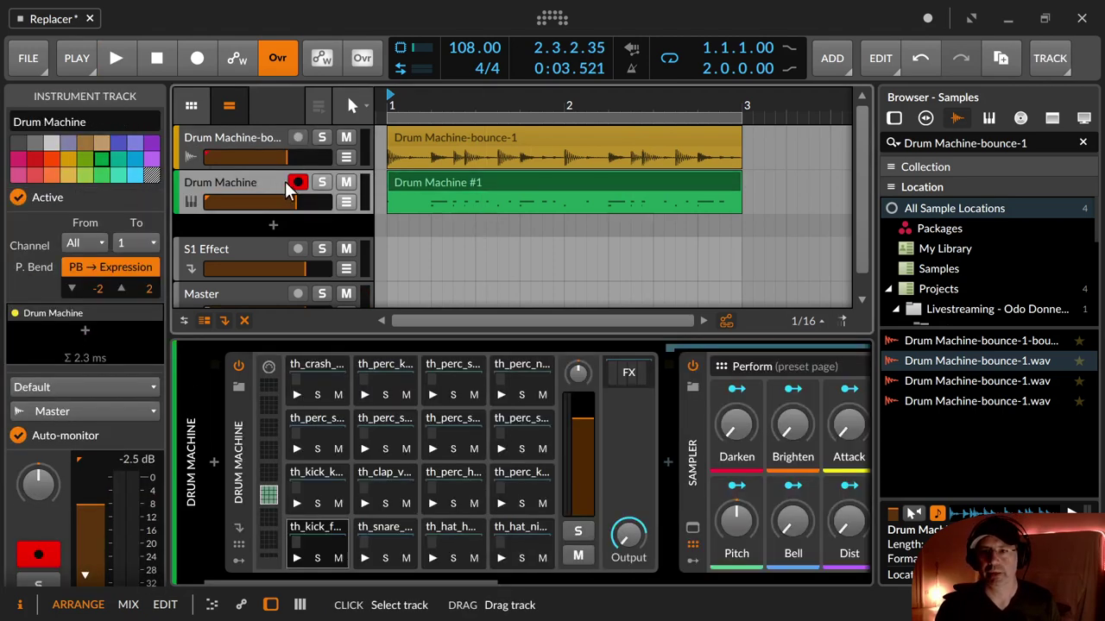
{"action": "left_click", "coordinate": [400, 176]}
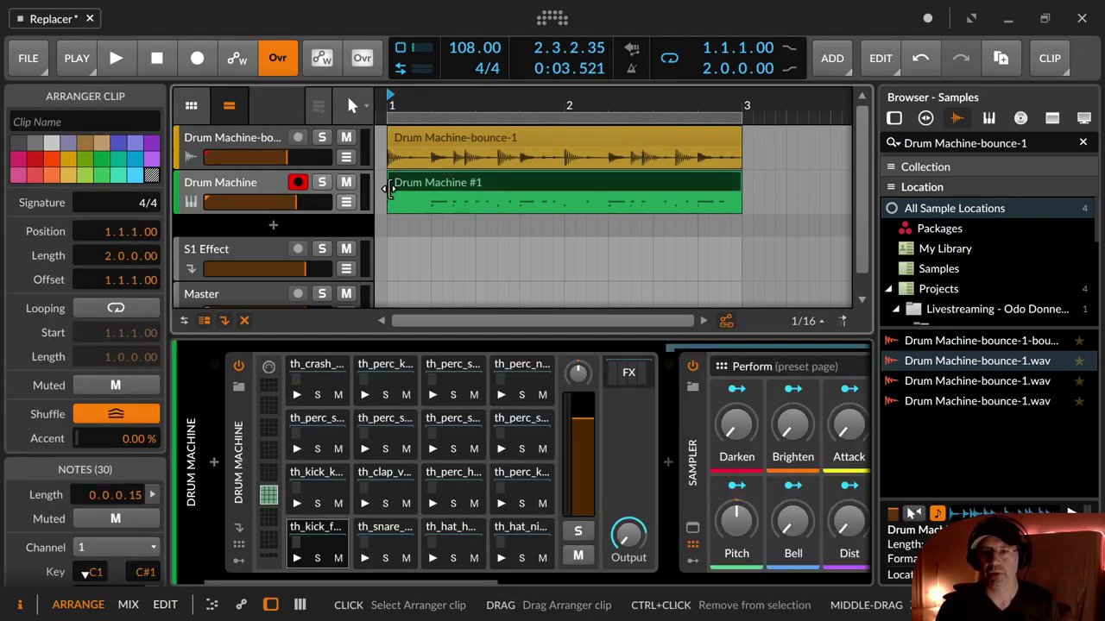
{"action": "double_click", "coordinate": [416, 184]}
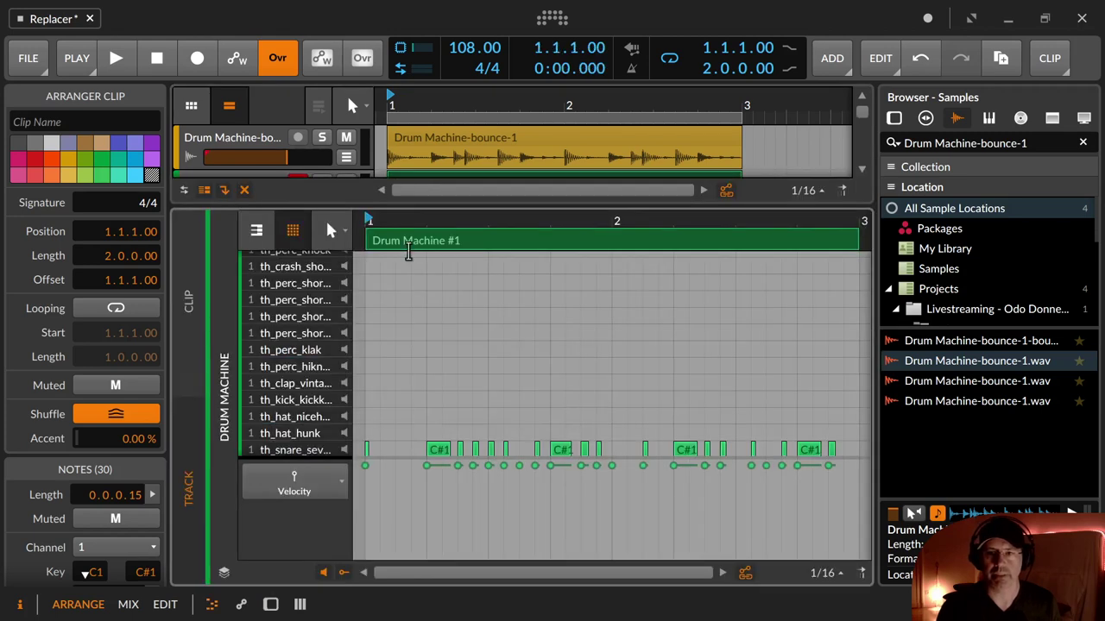
{"action": "scroll", "coordinate": [321, 450], "scroll_direction": "down", "scroll_amount": 1}
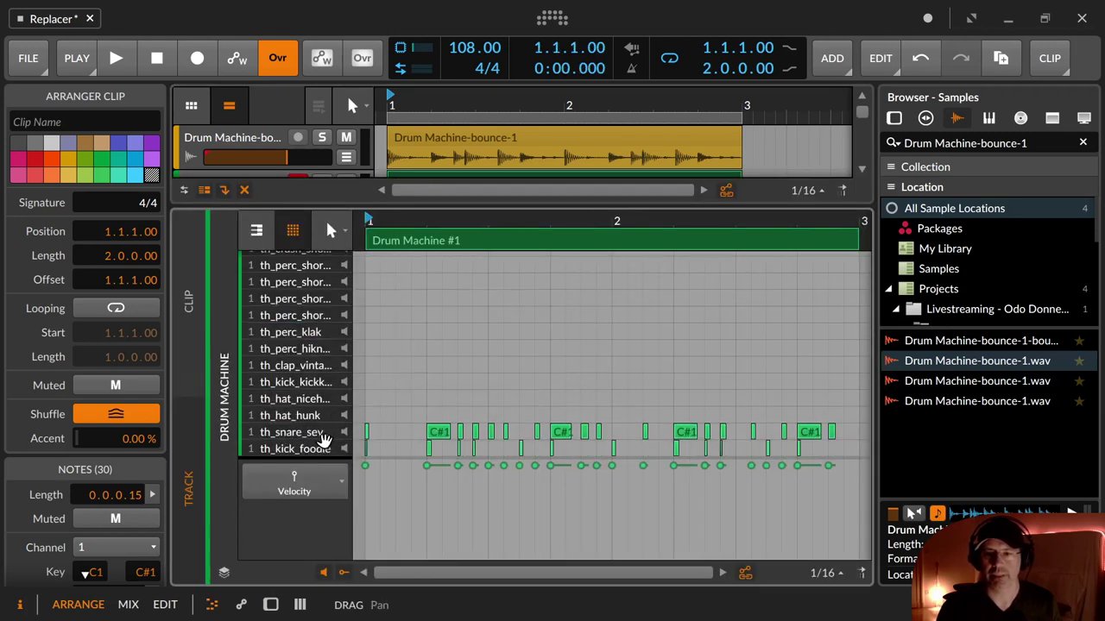
{"action": "left_click", "coordinate": [307, 427]}
{"action": "left_click", "coordinate": [305, 432]}
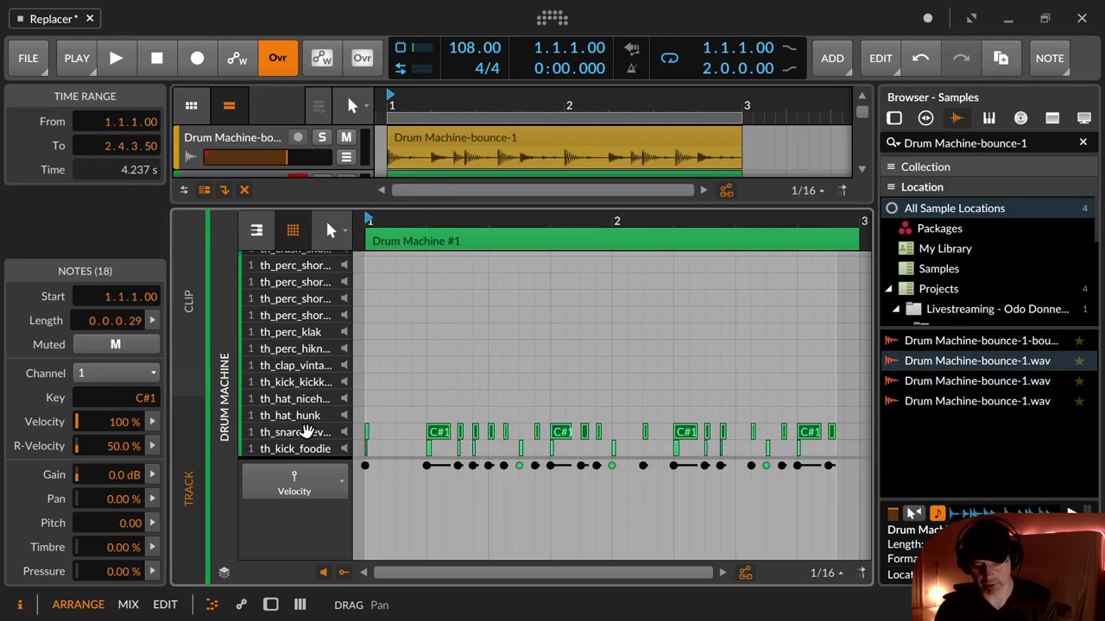
{"action": "key", "text": "Delete"}
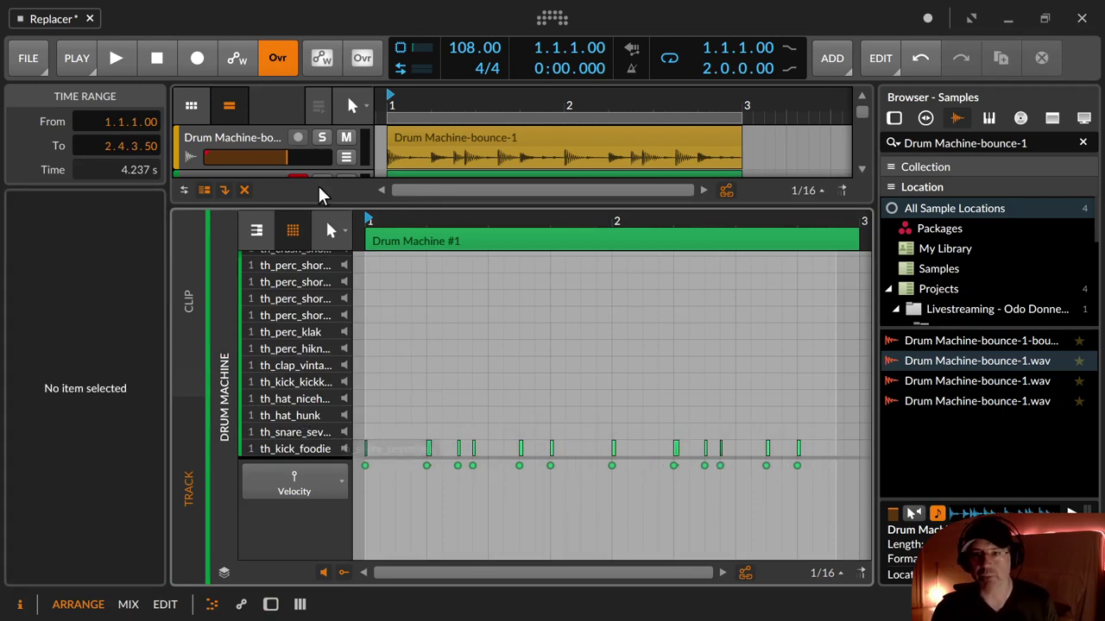
Return to the device view, solo the Drum Machine-bounce-1 track, and set the Replacer's Hold to 19.8 ms during playback
{"action": "key", "text": "d"}
{"action": "left_click", "coordinate": [262, 183]}
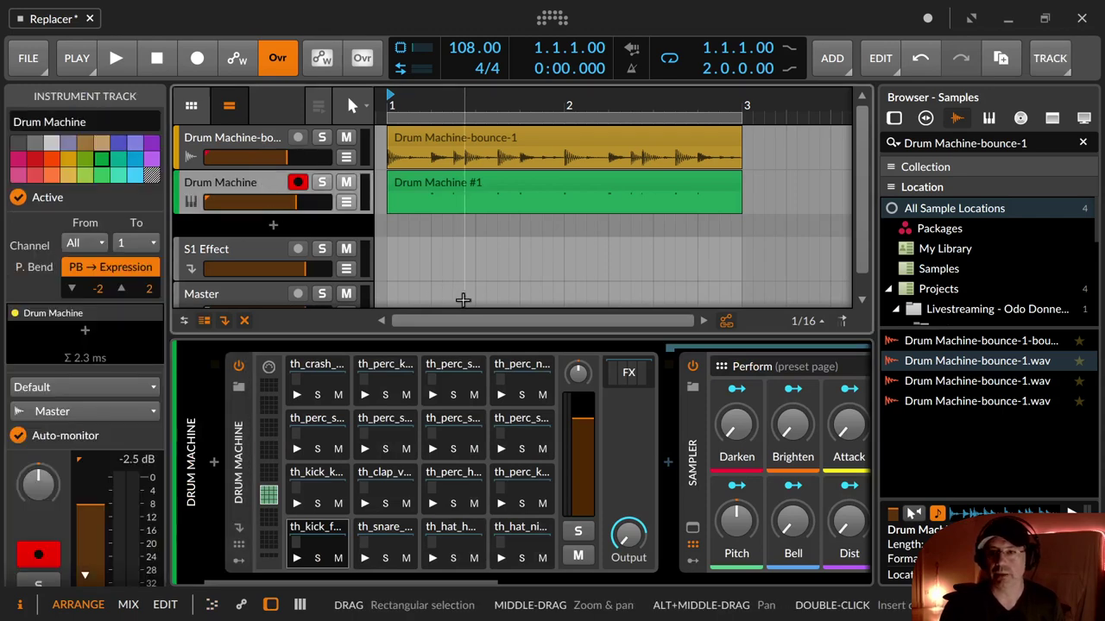
{"action": "left_click", "coordinate": [264, 138]}
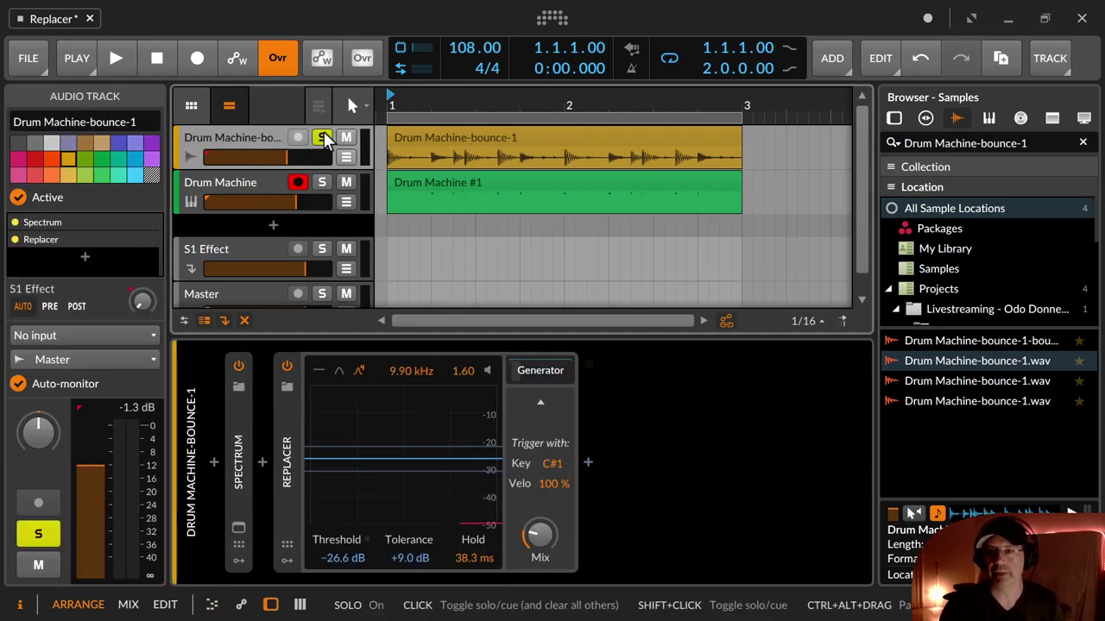
{"action": "key", "text": "space"}
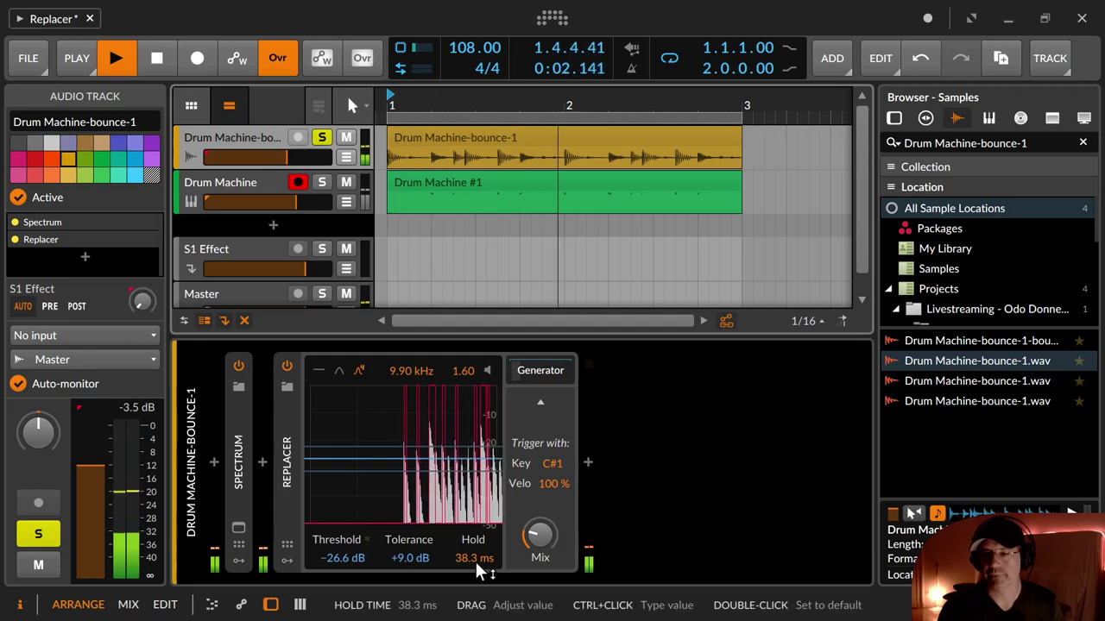
{"action": "left_click_drag", "start_coordinate": [475, 558], "coordinate": [475, 591]}
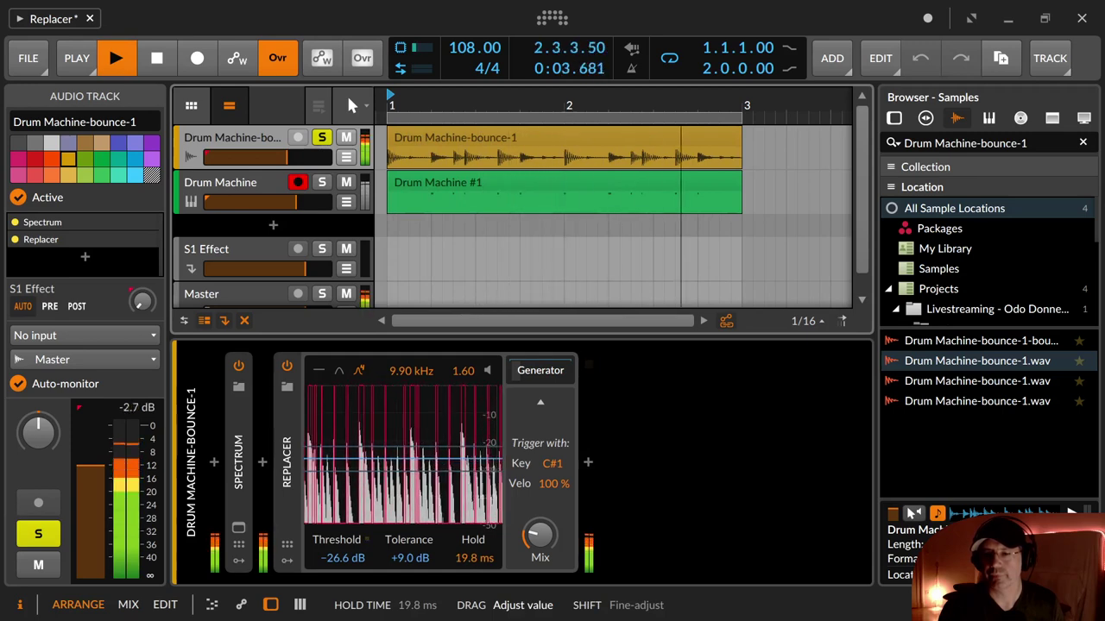
Turn the Replacer's Mix fully up and set its detection threshold to −29.8 dB
{"action": "left_click_drag", "start_coordinate": [535, 542], "coordinate": [536, 500]}
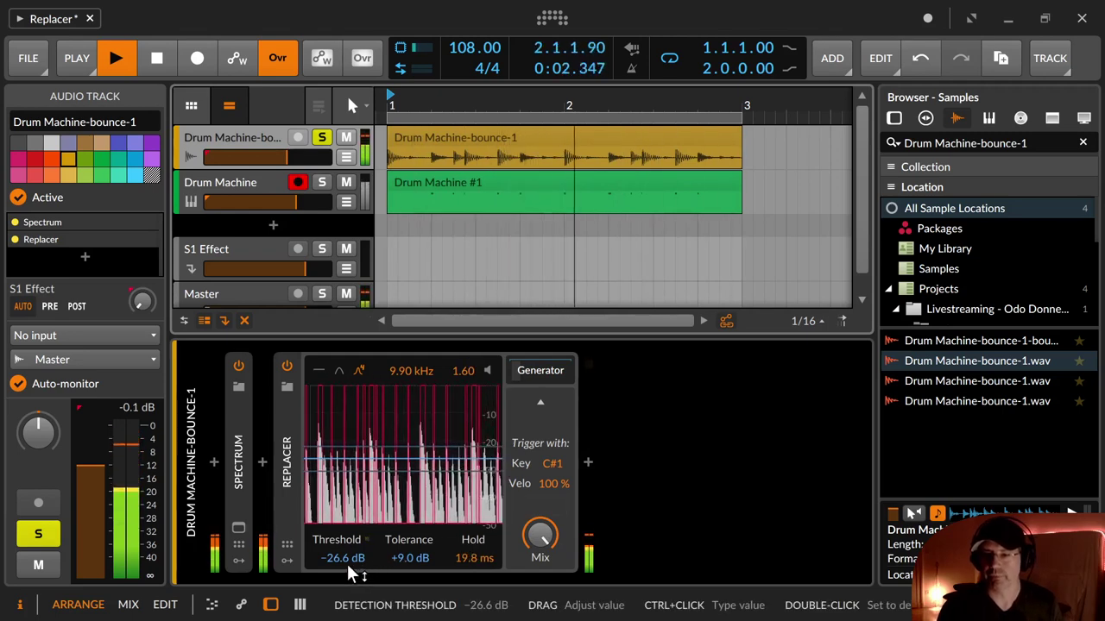
{"action": "left_click_drag", "start_coordinate": [350, 560], "coordinate": [349, 610]}
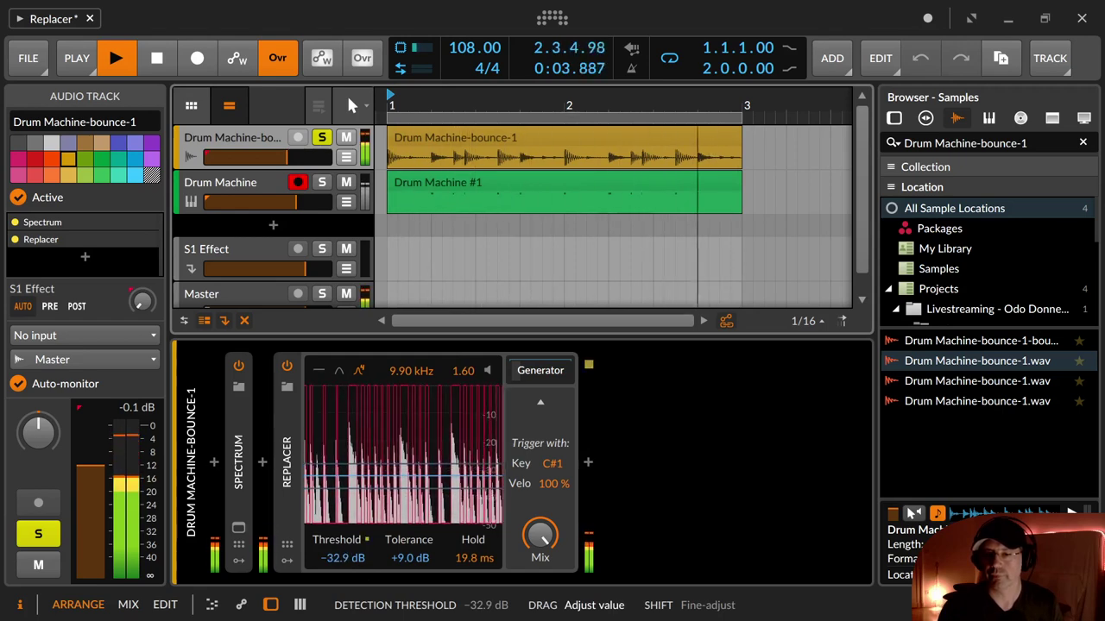
{"action": "left_click_drag", "start_coordinate": [349, 610], "coordinate": [350, 583]}
Bring the Replacer's Mix down to 0 % and briefly switch on the filter monitor to hear the detected band
{"action": "left_click_drag", "start_coordinate": [549, 537], "coordinate": [548, 604]}
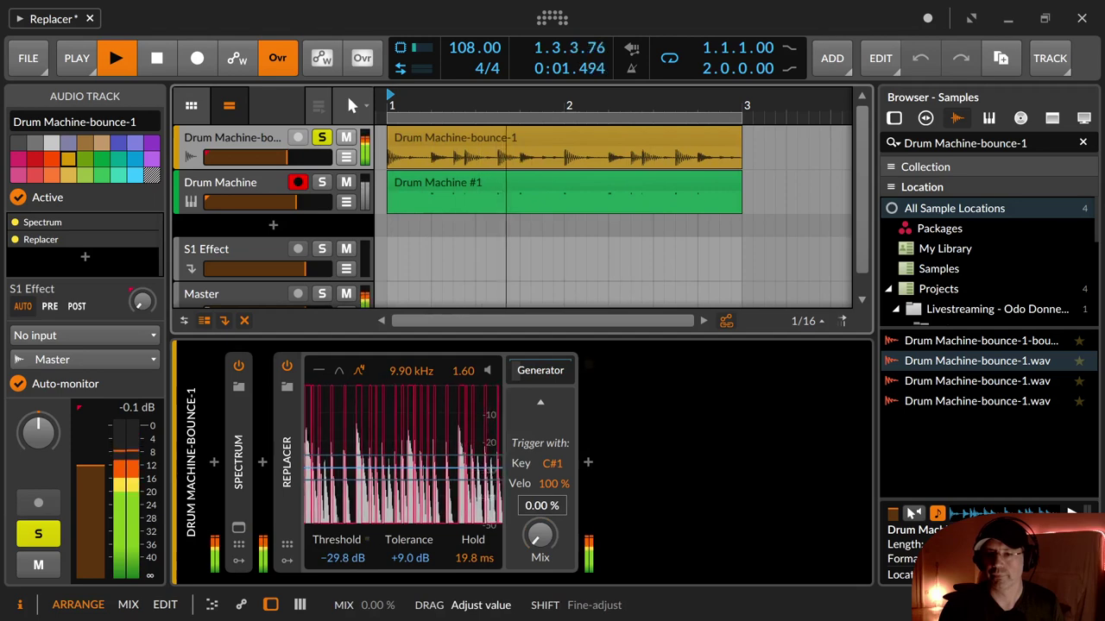
{"action": "left_click", "coordinate": [488, 370]}
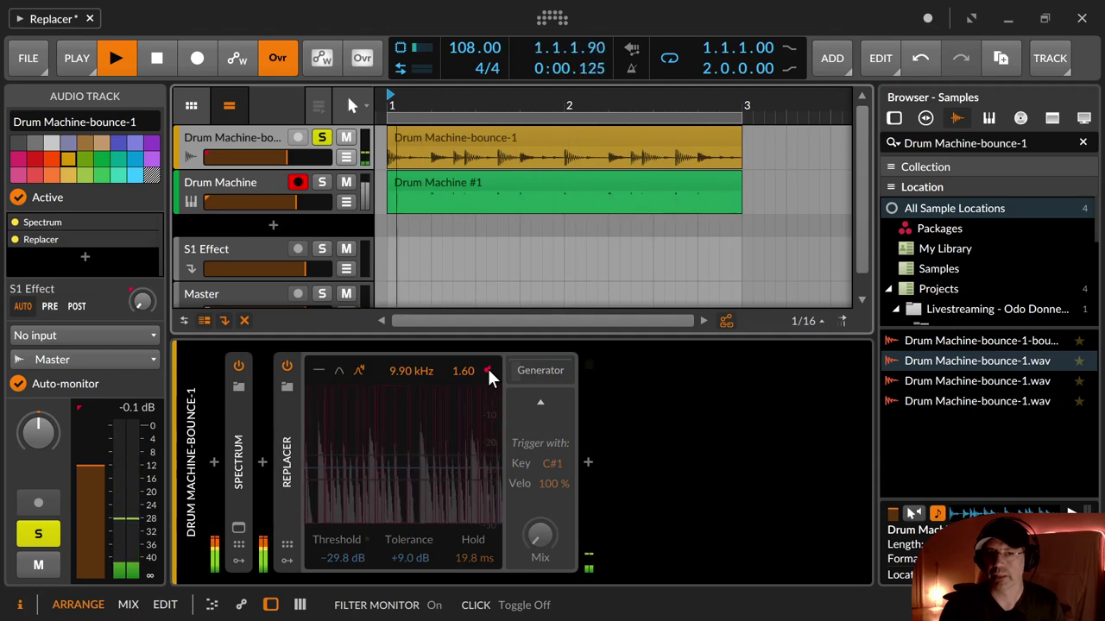
{"action": "left_click", "coordinate": [487, 371]}
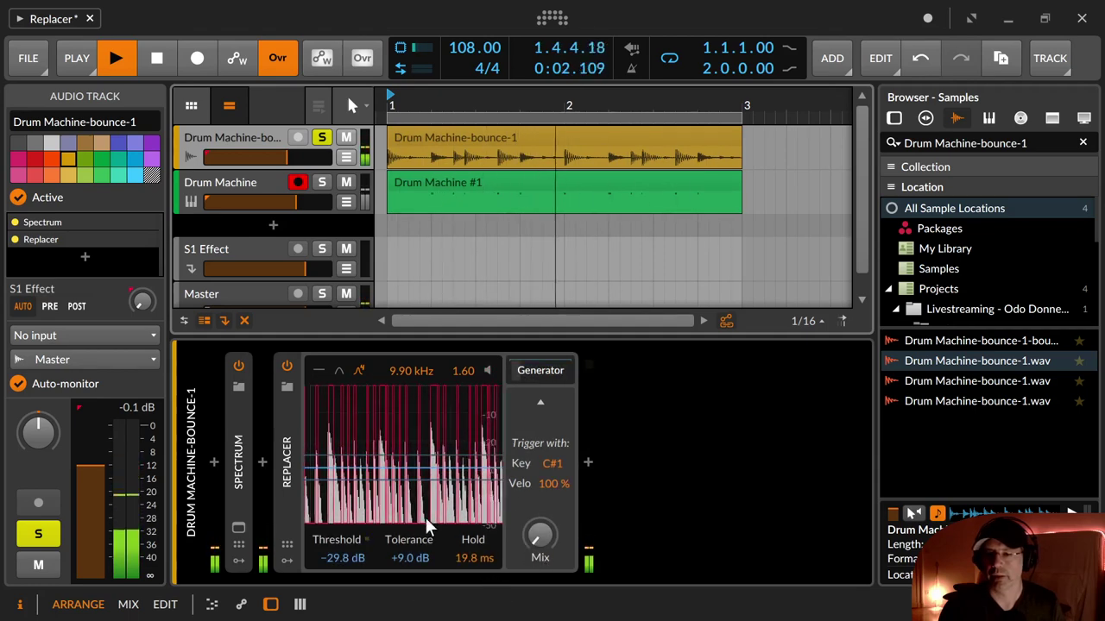
Raise the Replacer's Mix well above half, set its trigger key to D#1, and stop playback
{"action": "left_click_drag", "start_coordinate": [537, 535], "coordinate": [537, 501]}
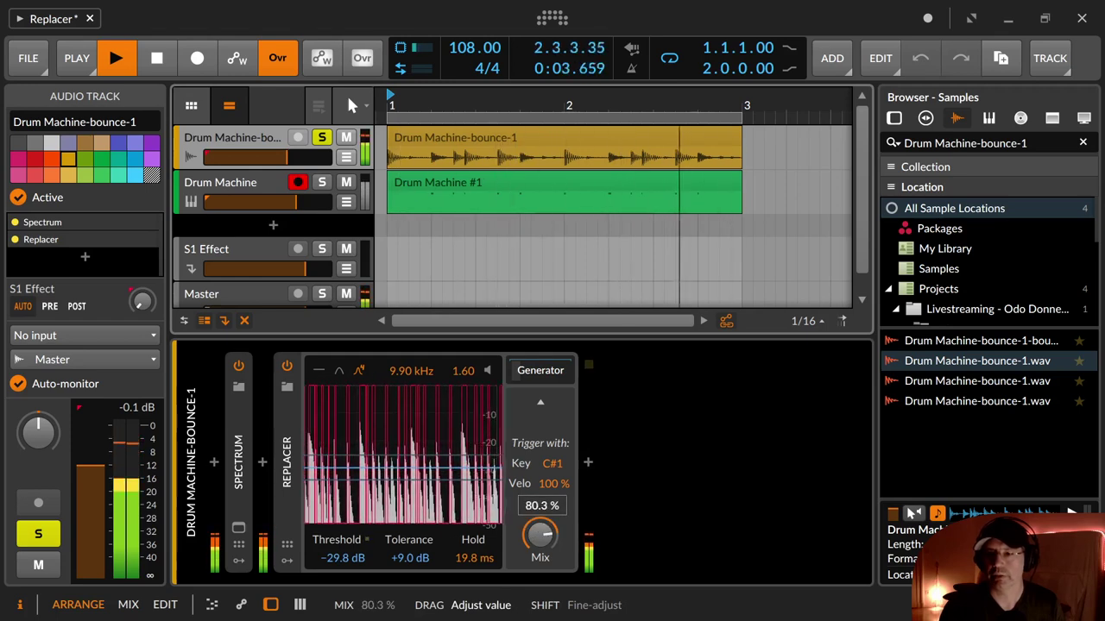
{"action": "key", "text": "space"}
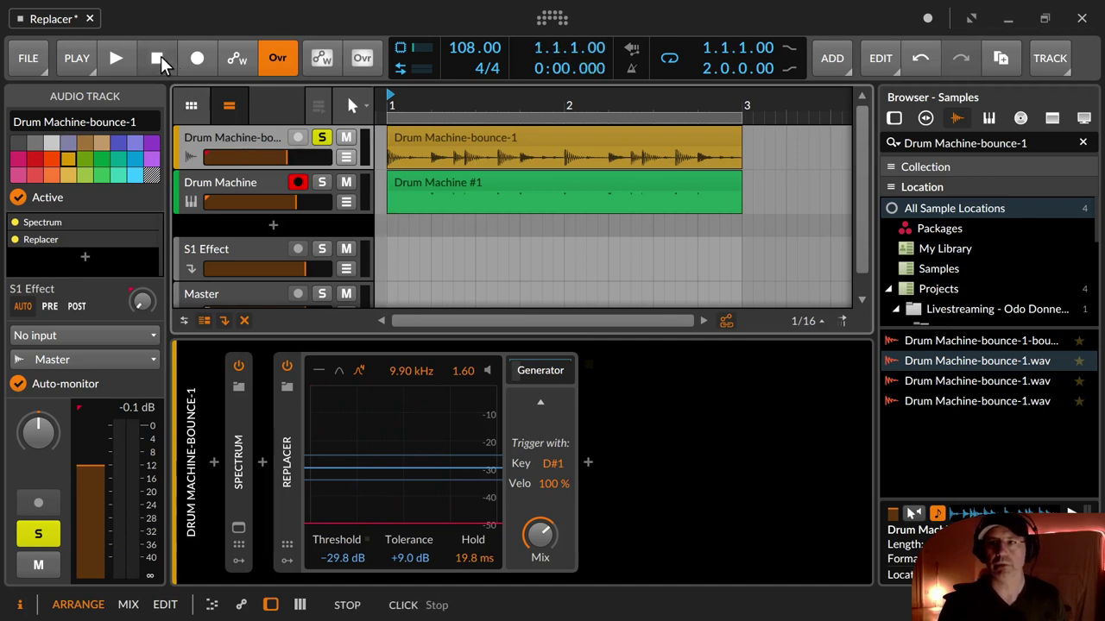
Turn arranger looping off and record the Replacer's D#1 notes onto the Drum Machine track until just past bar 3
{"action": "left_click", "coordinate": [671, 58]}
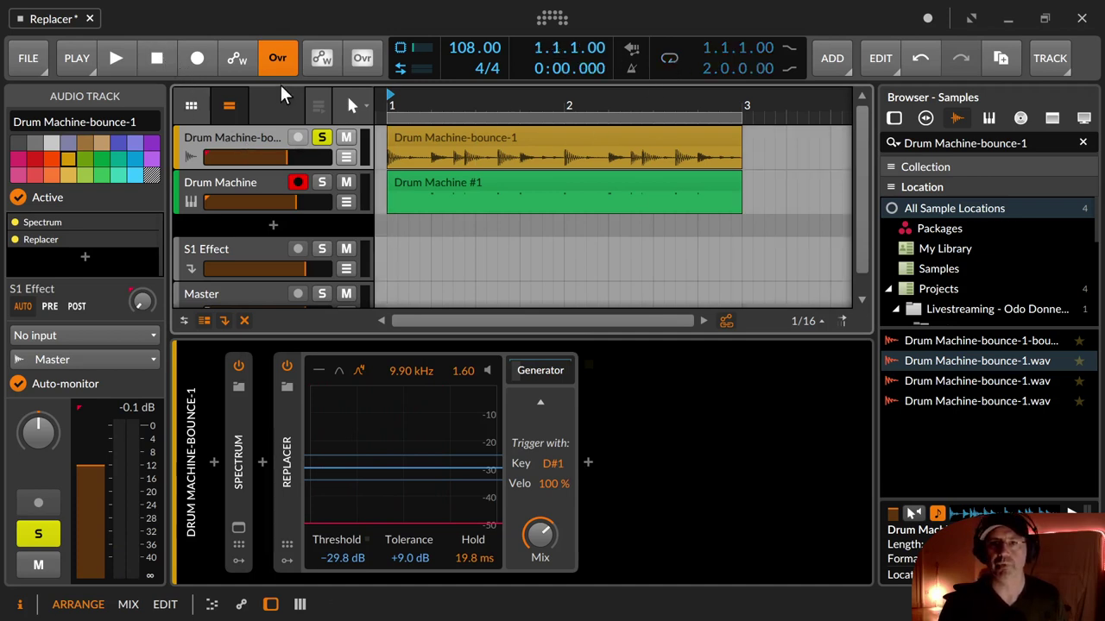
{"action": "left_click", "coordinate": [198, 59]}
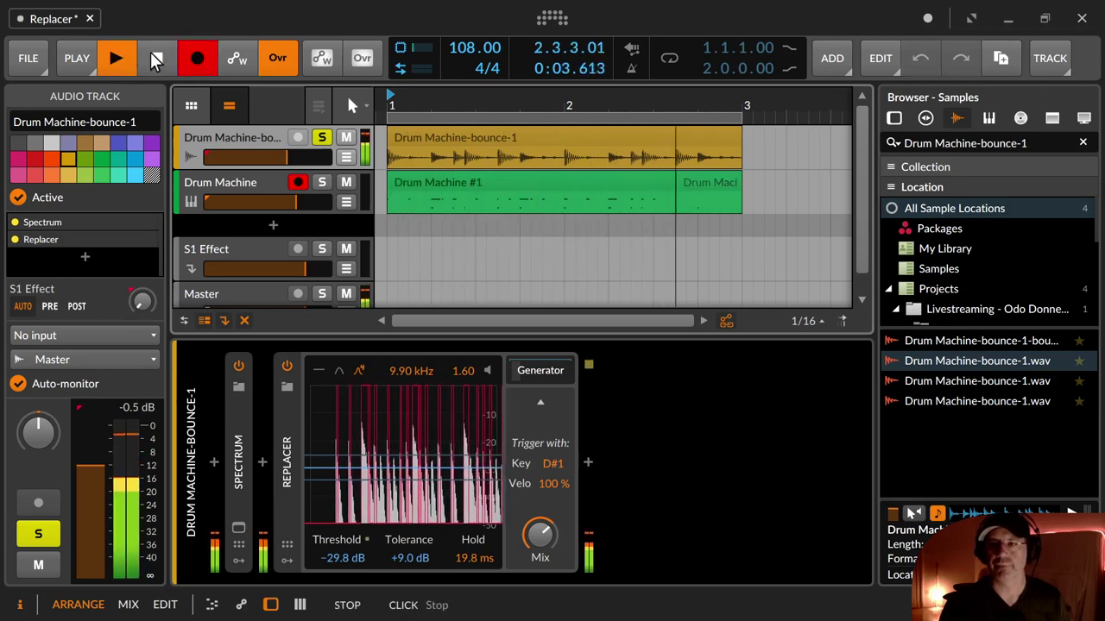
{"action": "left_click", "coordinate": [150, 55]}
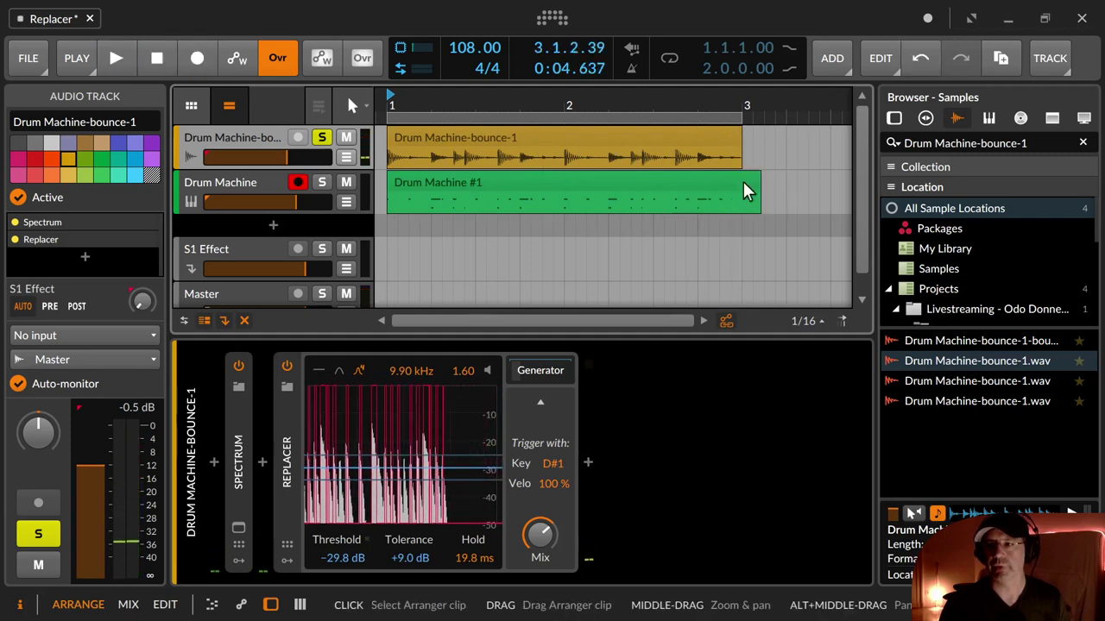
Shorten the newly recorded Drum Machine clip to end at bar 3 and play it back with its track soloed
{"action": "left_click_drag", "start_coordinate": [759, 181], "coordinate": [744, 181]}
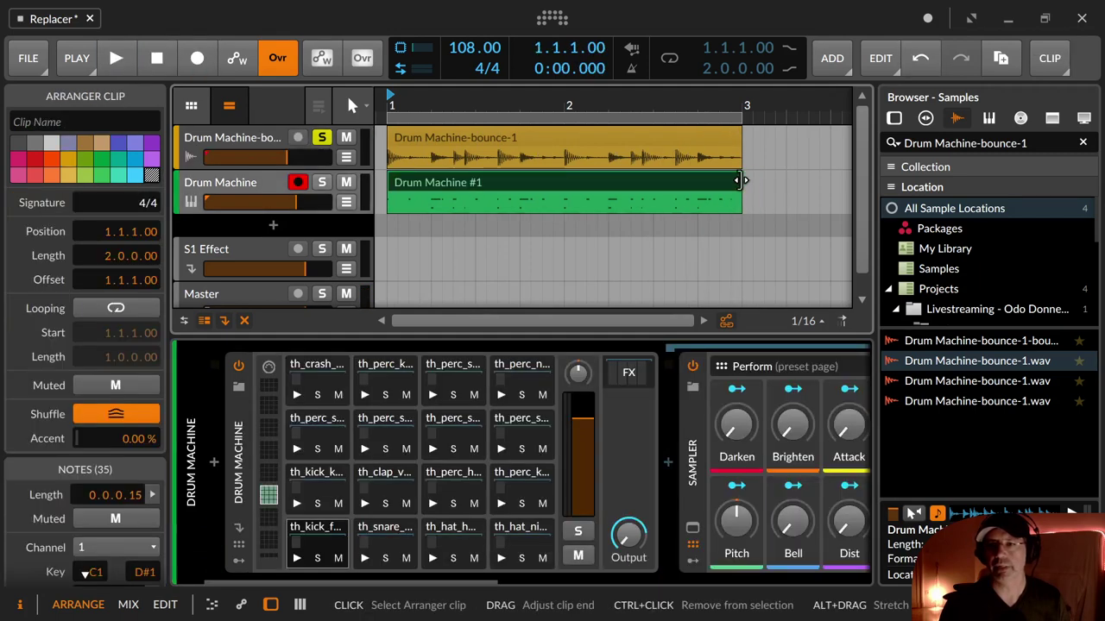
{"action": "key", "text": "space"}
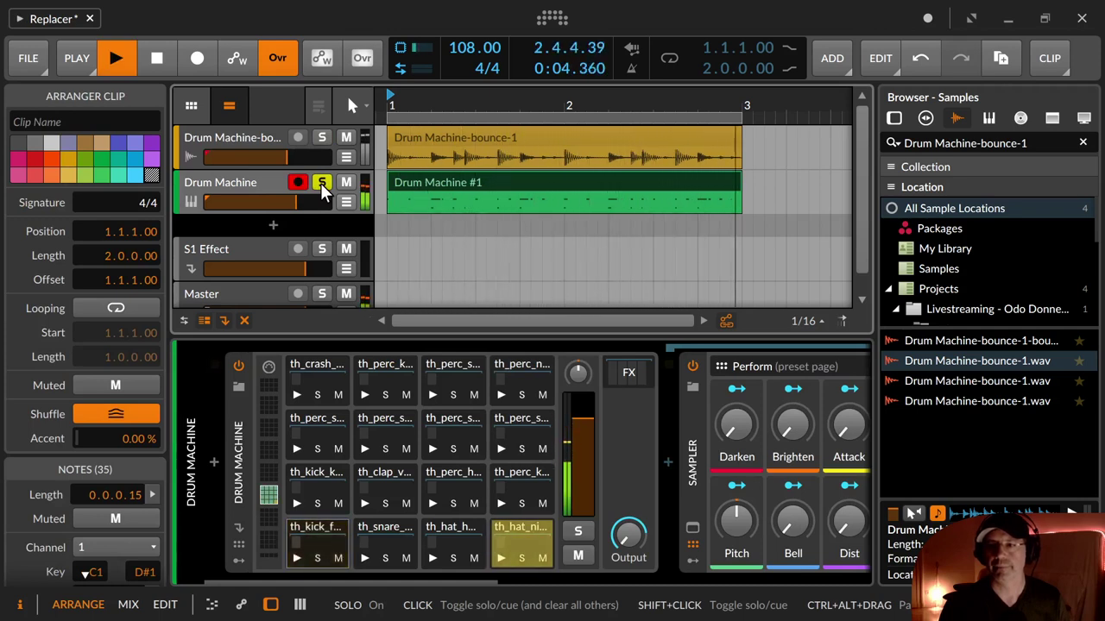
{"action": "key", "text": "space"}
On the Drum Machine-bounce-1 track, set the Replacer's trigger key to C#1 and its filter center frequency to 5.60 kHz
{"action": "left_click", "coordinate": [237, 172]}
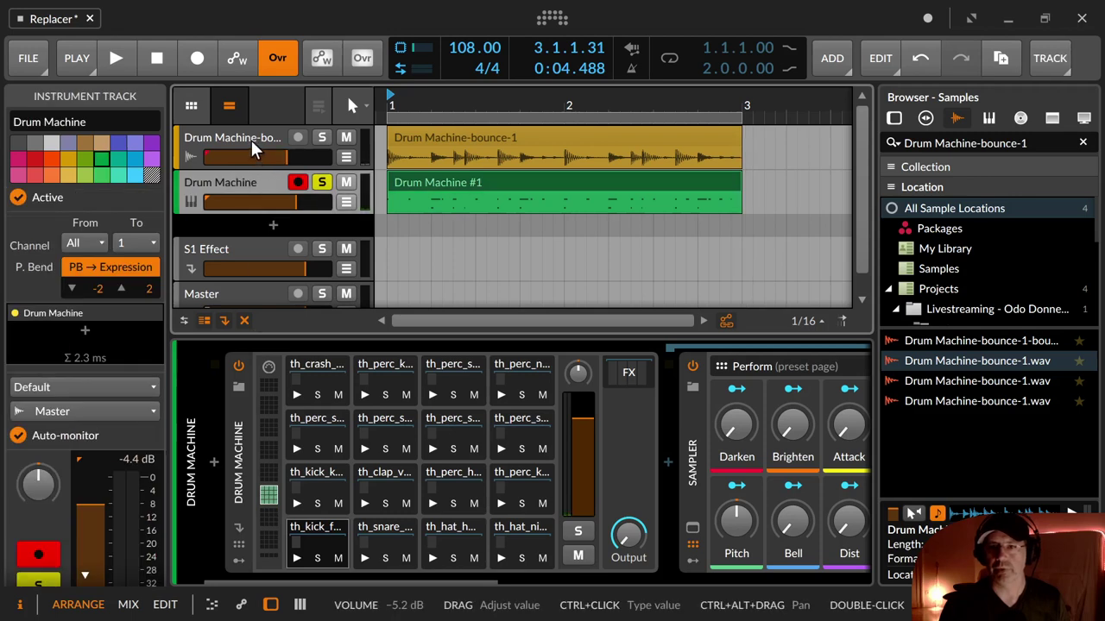
{"action": "left_click", "coordinate": [251, 139]}
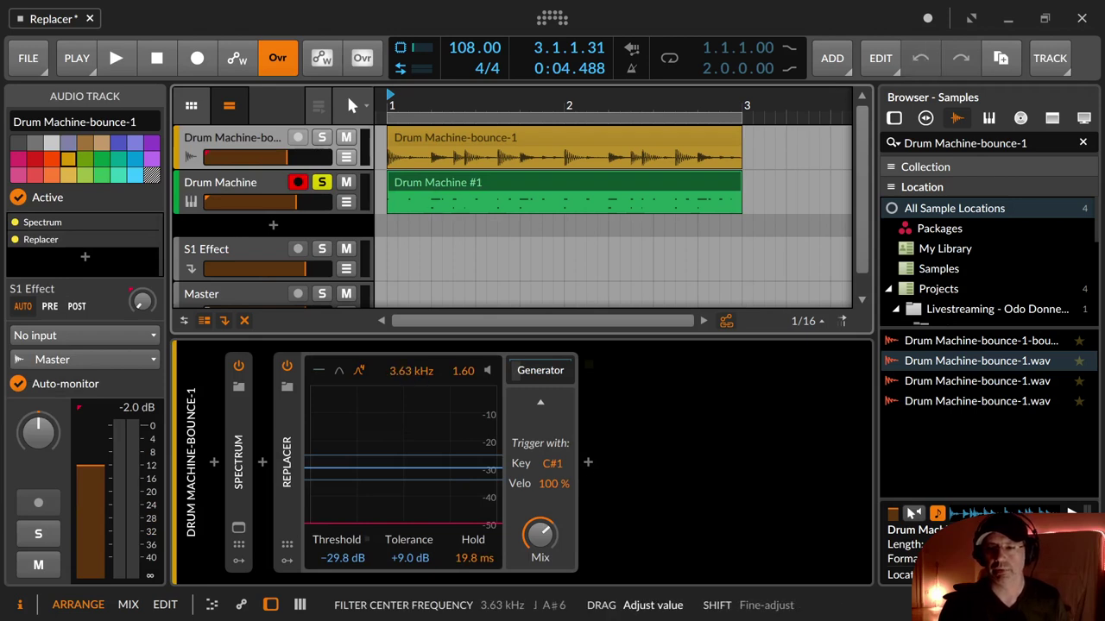
{"action": "double_click", "coordinate": [403, 371]}
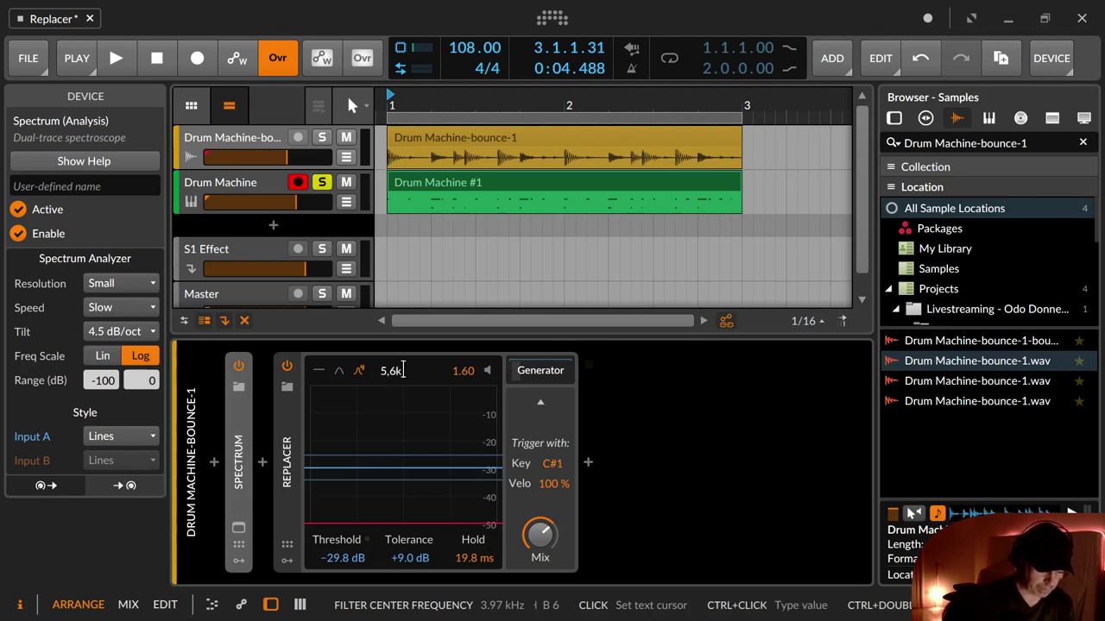
{"action": "key", "text": "Return"}
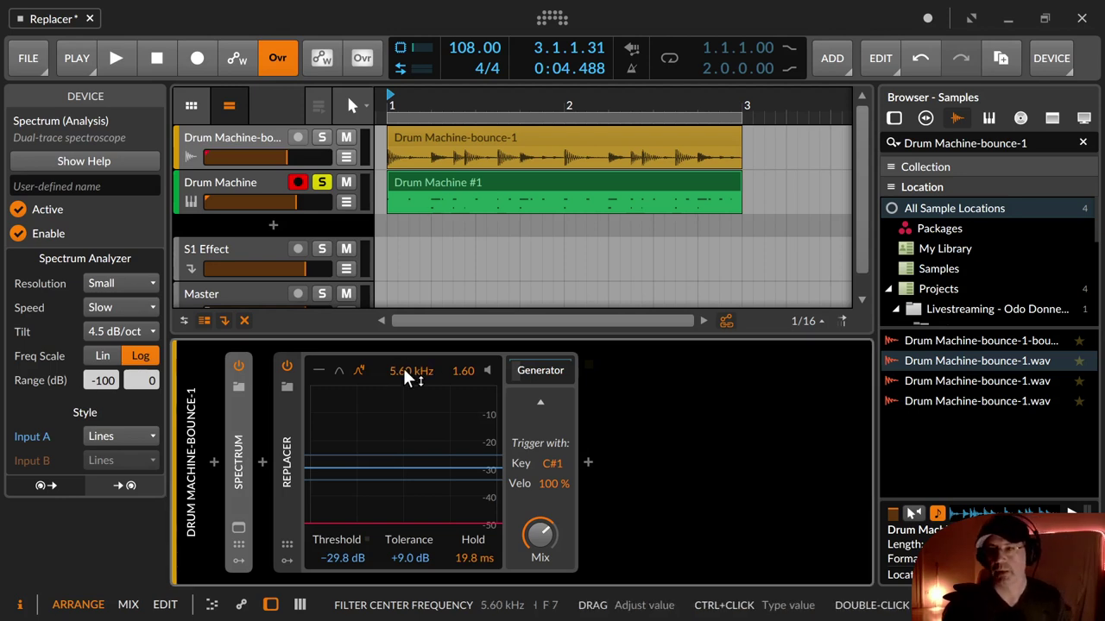
Set the Replacer's threshold to −22.7 dB and Mix to about half, and restart playback with arranger looping on
{"action": "key", "text": "space"}
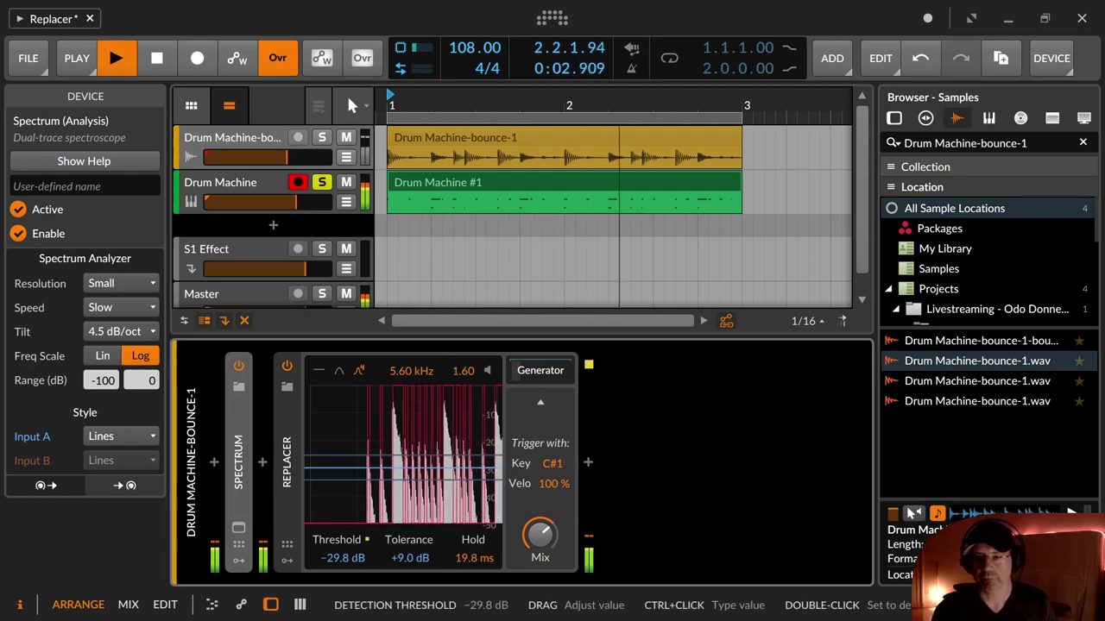
{"action": "left_click_drag", "start_coordinate": [350, 552], "coordinate": [350, 528]}
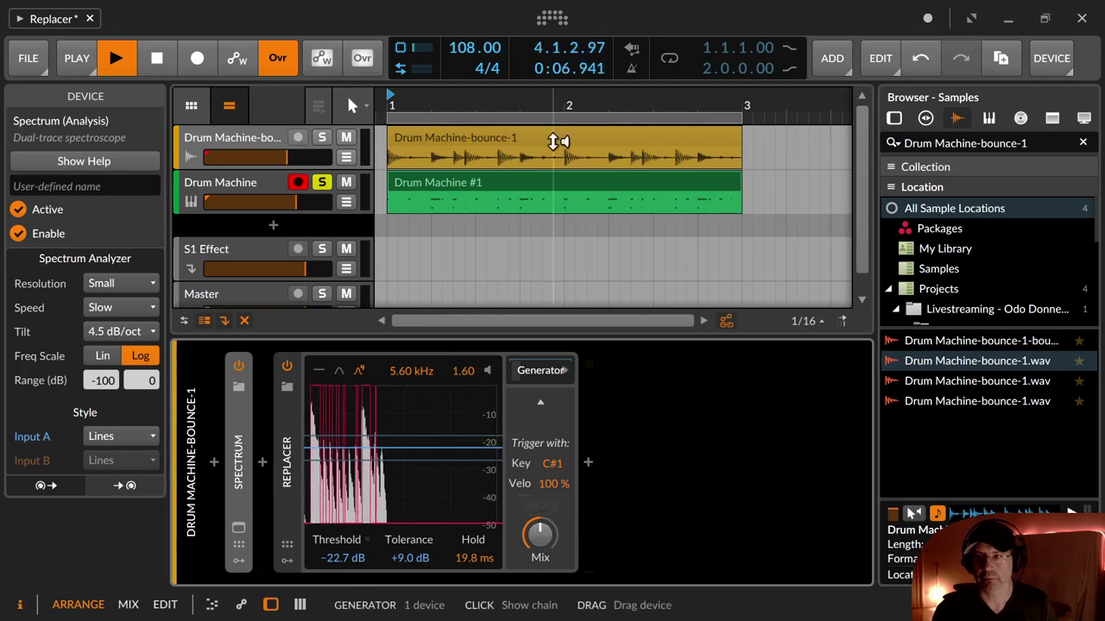
{"action": "left_click", "coordinate": [669, 58]}
{"action": "left_click", "coordinate": [161, 63]}
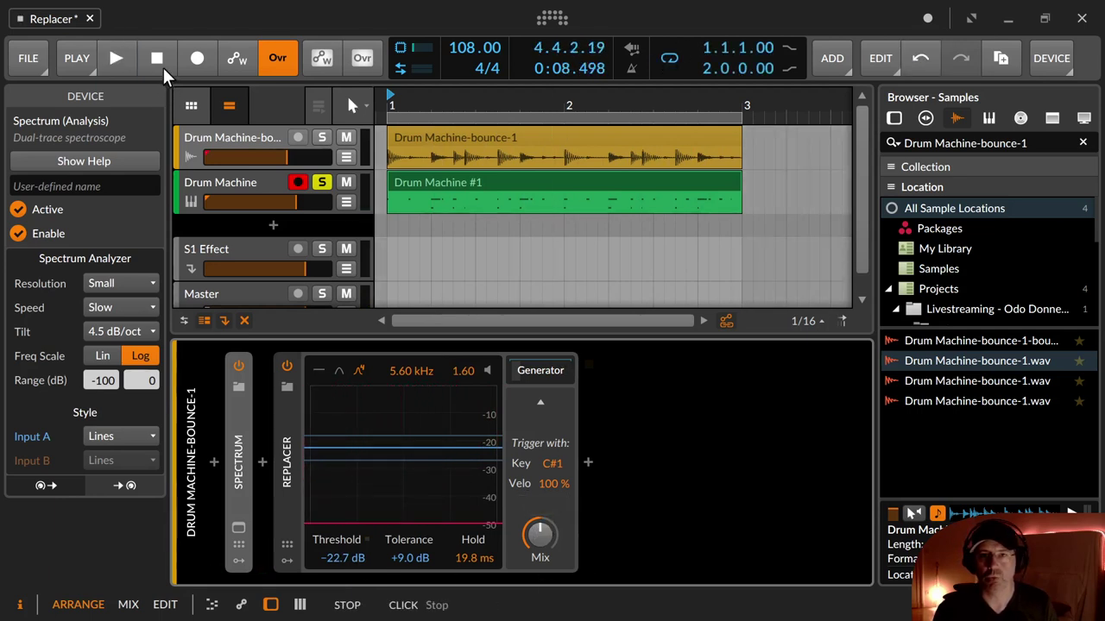
{"action": "left_click", "coordinate": [116, 59]}
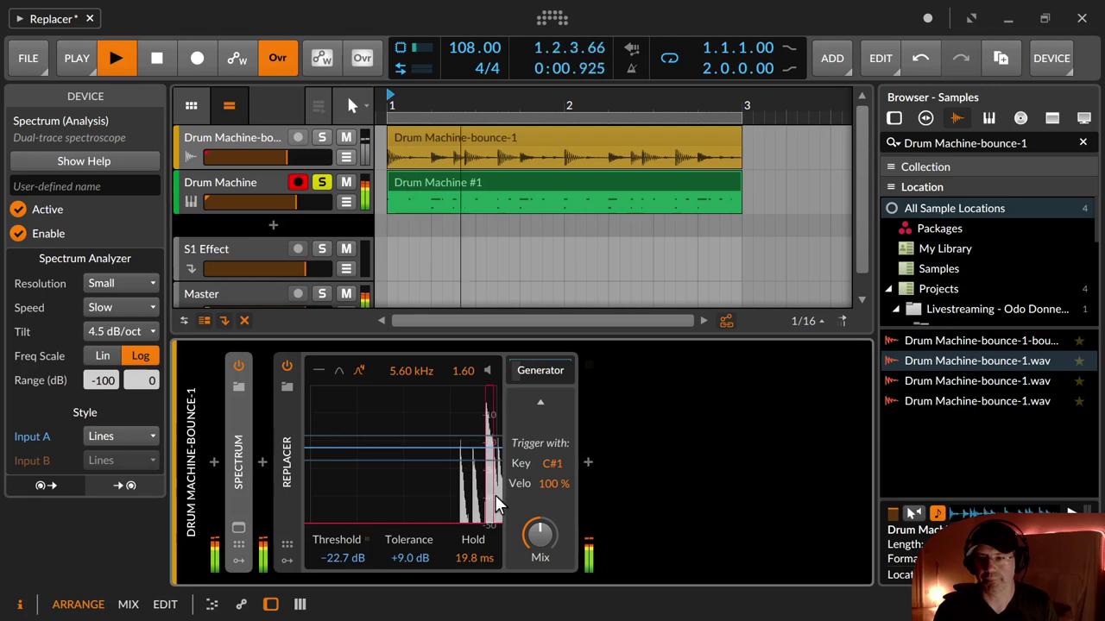
Solo the Drum Machine-bounce-1 track and set the Replacer's Mix to 59.1 % and its threshold to −20.3 dB
{"action": "left_click_drag", "start_coordinate": [540, 535], "coordinate": [540, 572]}
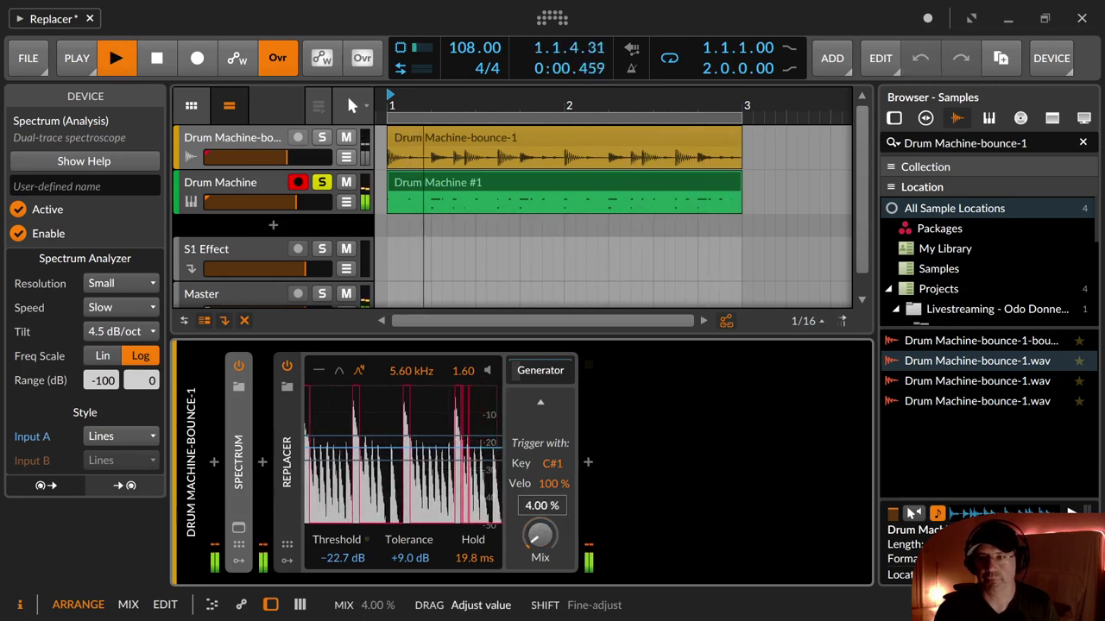
{"action": "left_click", "coordinate": [321, 137]}
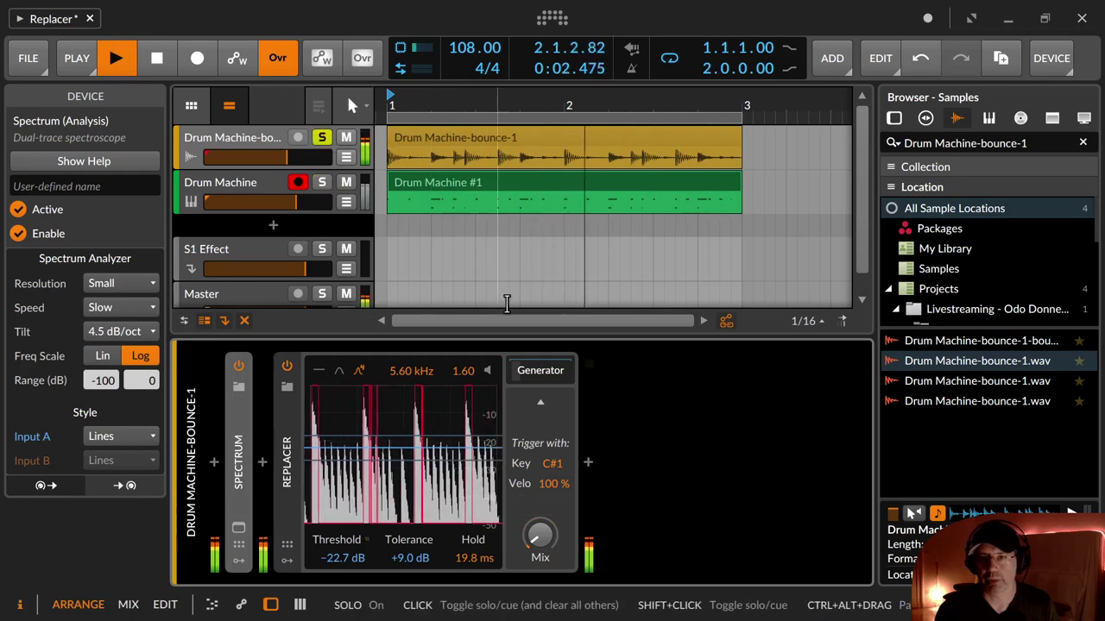
{"action": "left_click_drag", "start_coordinate": [540, 535], "coordinate": [539, 502]}
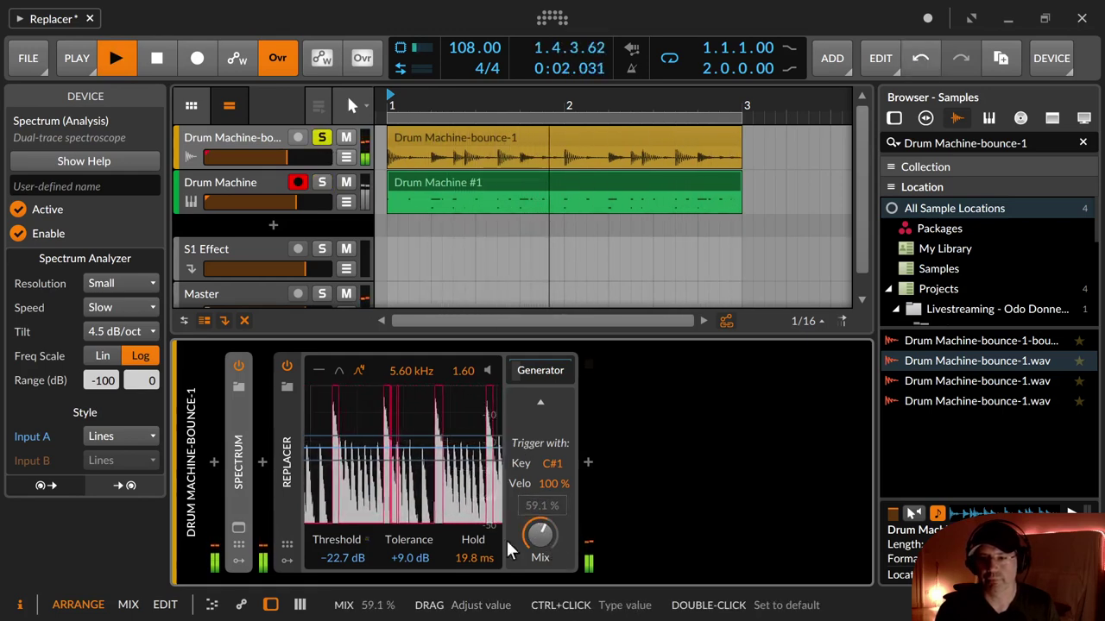
{"action": "left_click_drag", "start_coordinate": [343, 558], "coordinate": [343, 548]}
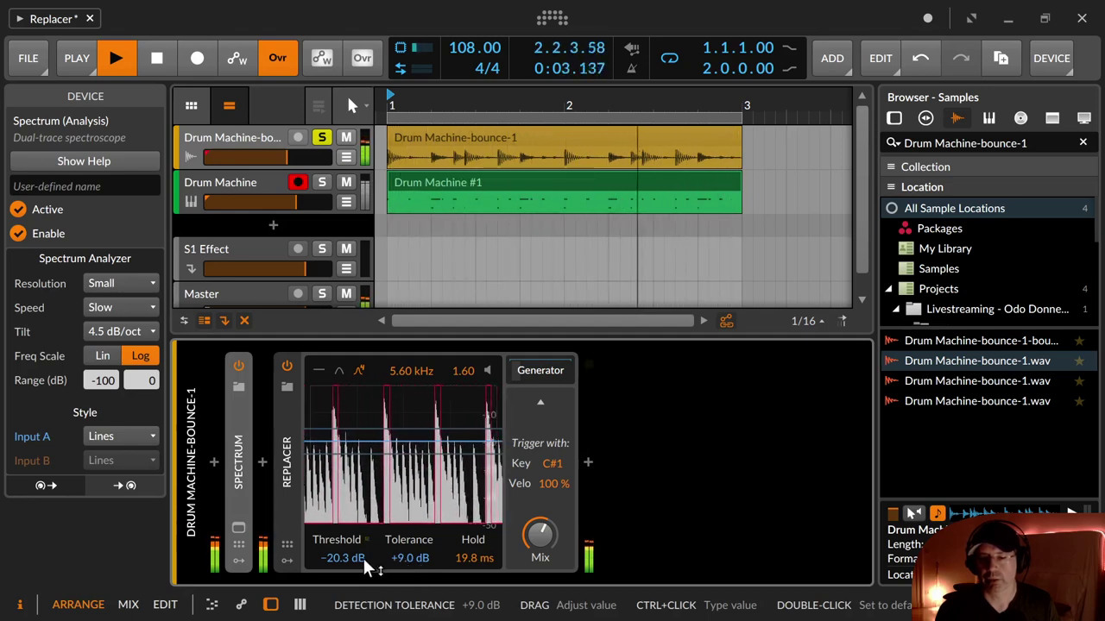
Set the Replacer's Mix to 78.0 %, its tolerance to +9.5 dB and its threshold to −24.8 dB
{"action": "mouse_move", "coordinate": [350, 556]}
{"action": "left_mouse_down"}
{"action": "mouse_move", "coordinate": [405, 543]}
{"action": "mouse_move", "coordinate": [350, 568]}
{"action": "left_mouse_up"}
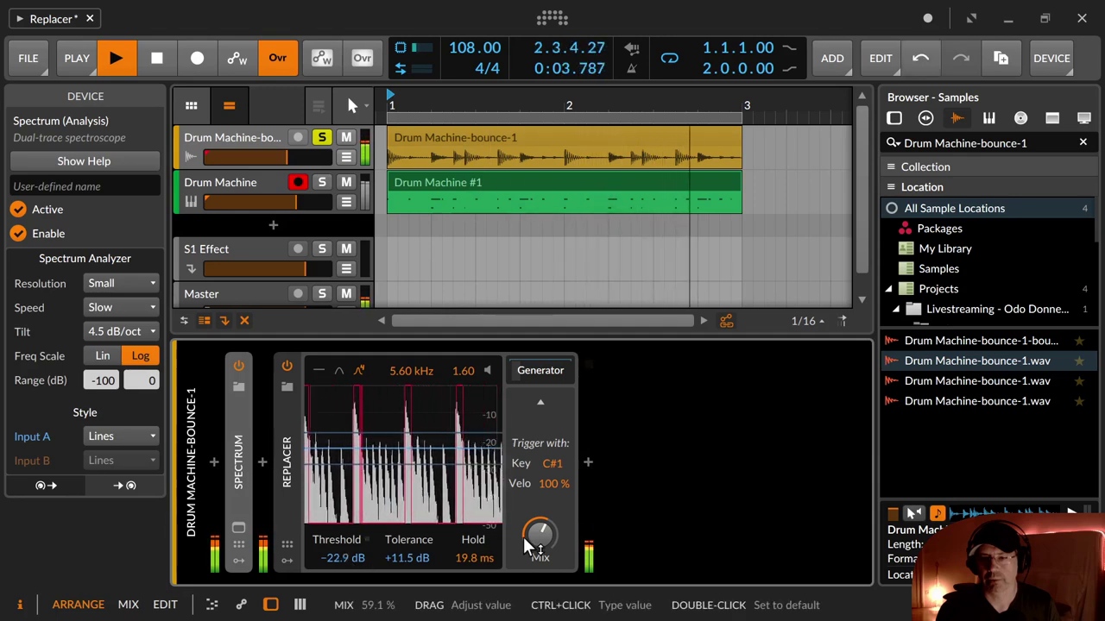
{"action": "left_click_drag", "start_coordinate": [523, 537], "coordinate": [546, 536]}
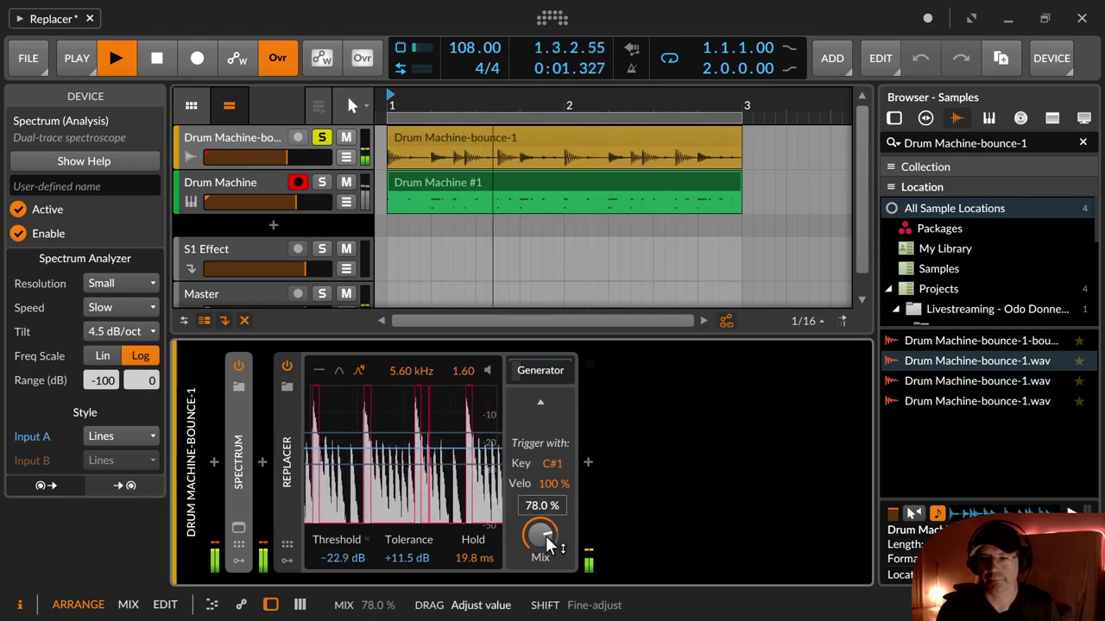
{"action": "left_click_drag", "start_coordinate": [345, 552], "coordinate": [345, 560]}
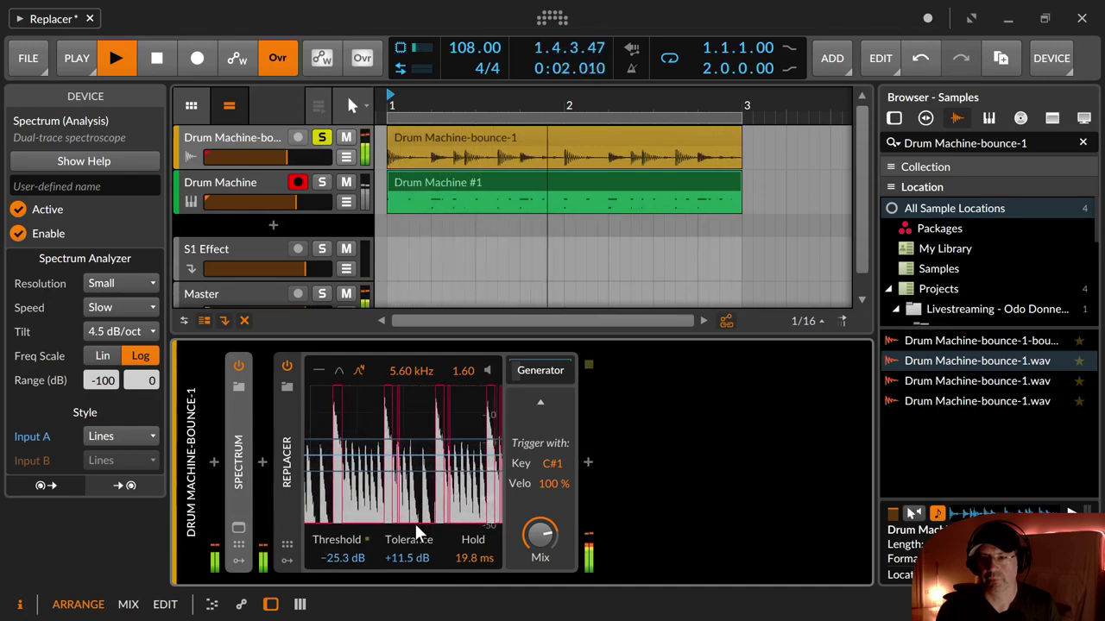
{"action": "left_click_drag", "start_coordinate": [416, 526], "coordinate": [410, 555]}
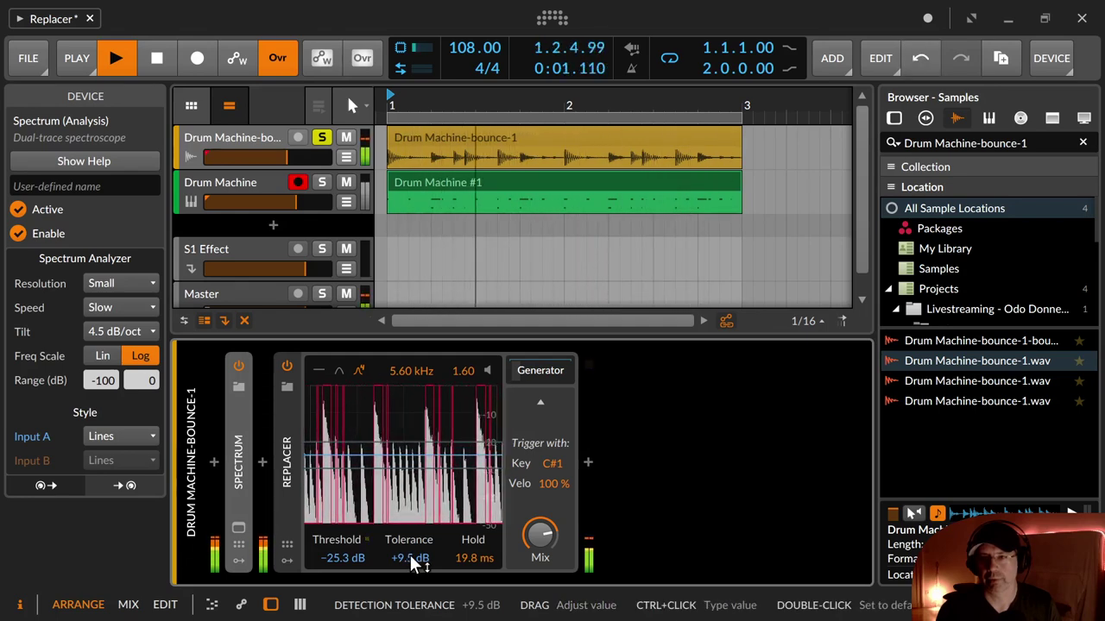
{"action": "left_click_drag", "start_coordinate": [343, 558], "coordinate": [342, 547]}
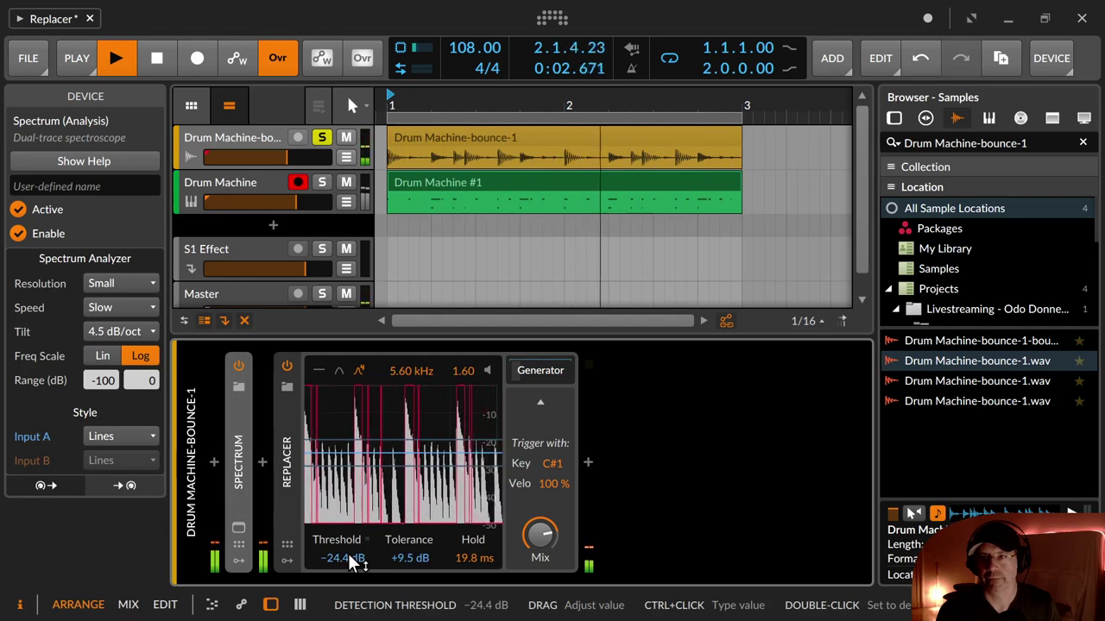
{"action": "left_click_drag", "start_coordinate": [349, 558], "coordinate": [350, 566]}
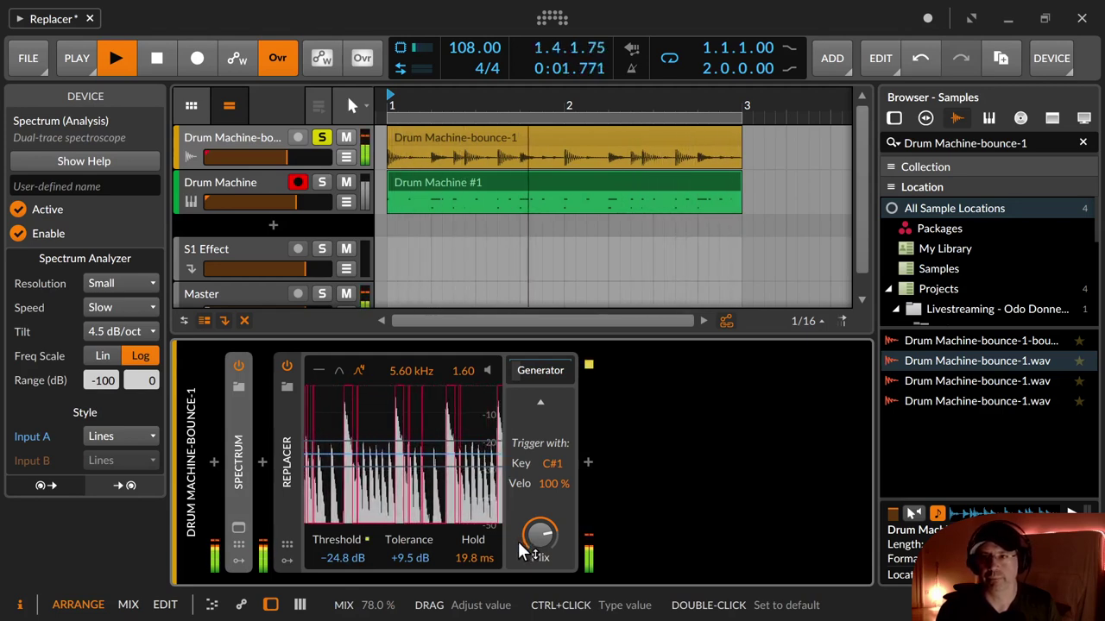
Turn off arranger looping and overdub the Replacer's C#1 notes into the Drum Machine clip, stopping just past bar 3
{"action": "key", "text": "space"}
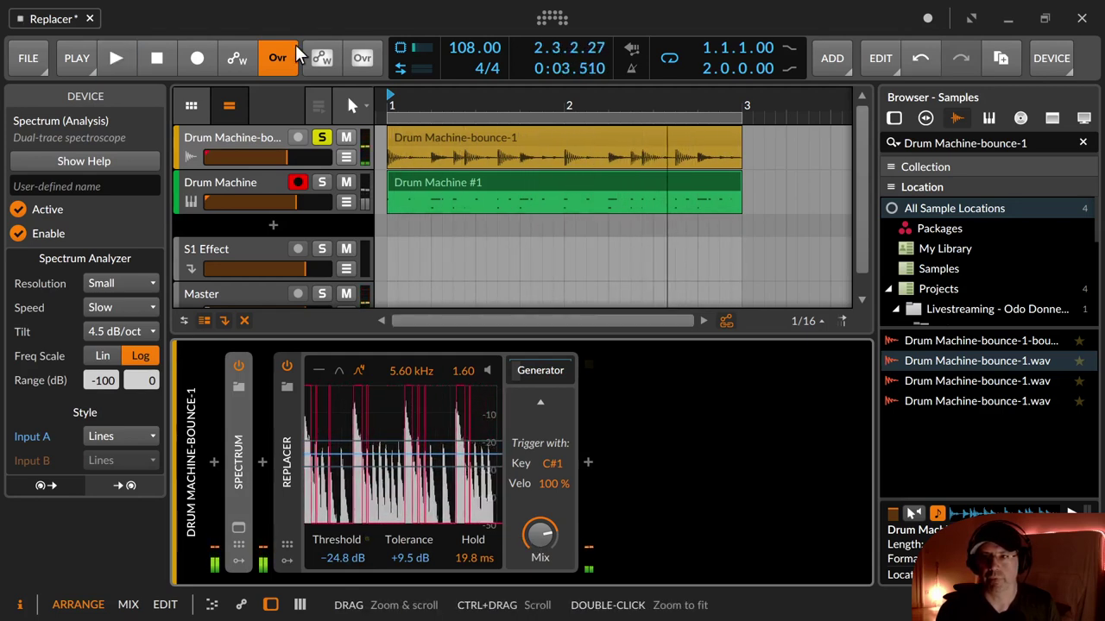
{"action": "left_click", "coordinate": [669, 58]}
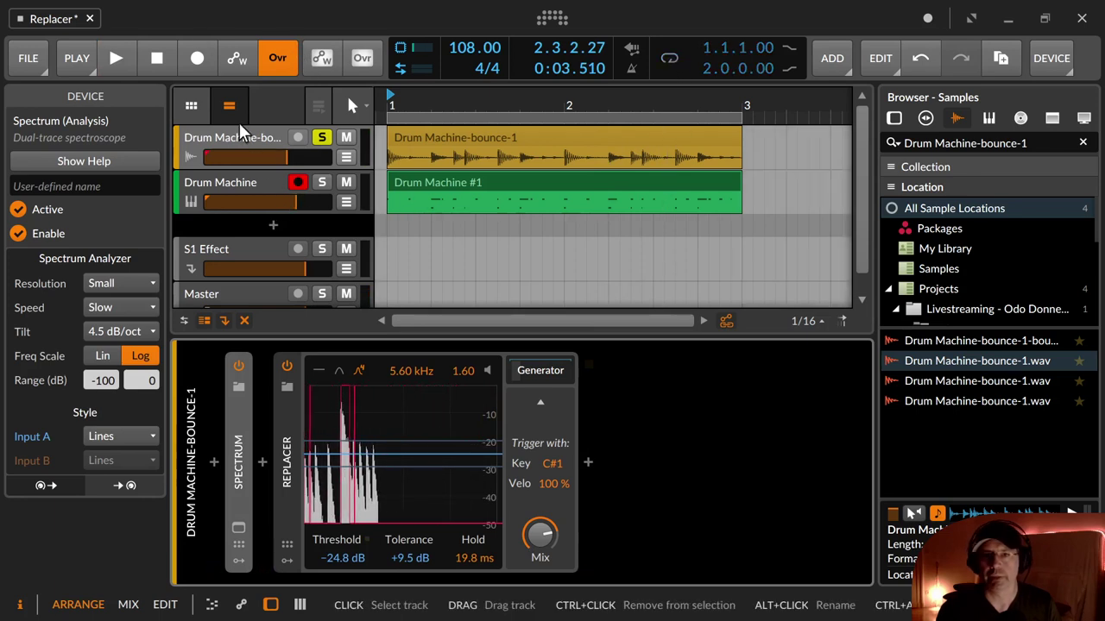
{"action": "left_click", "coordinate": [195, 58]}
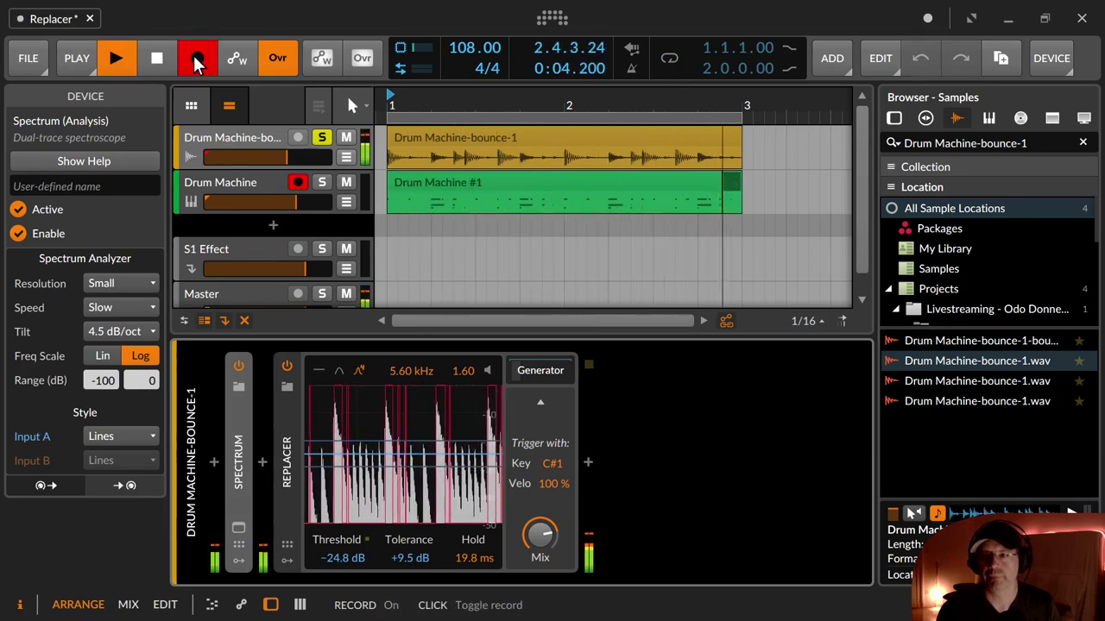
{"action": "left_click", "coordinate": [197, 58]}
{"action": "left_click", "coordinate": [156, 58]}
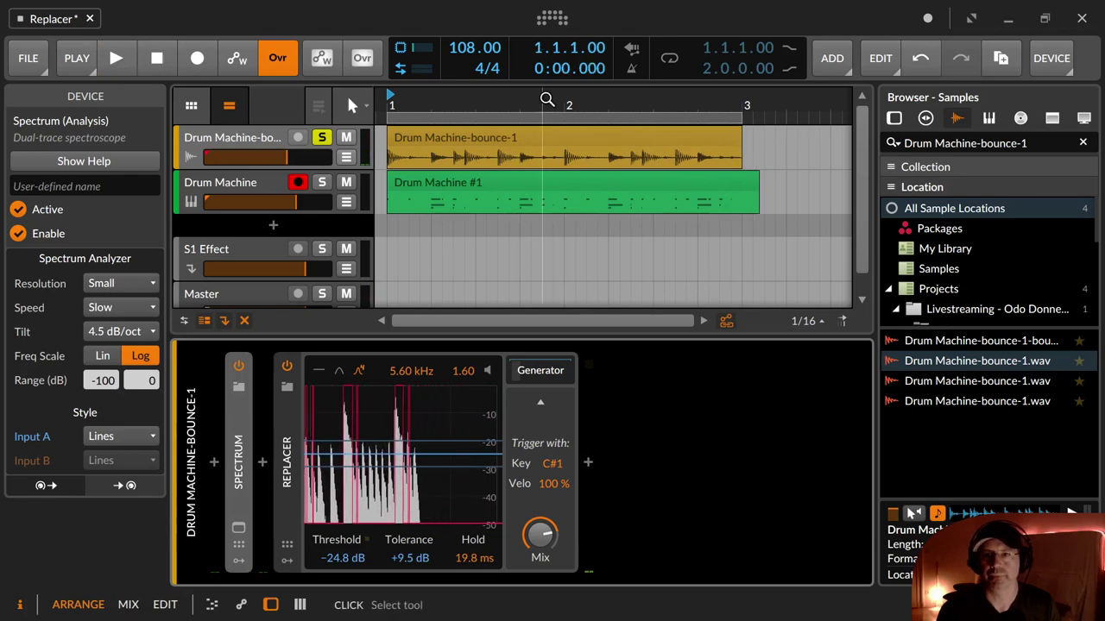
Shorten the overdubbed Drum Machine clip to end at bar 3 and play it back with its track soloed
{"action": "left_click_drag", "start_coordinate": [753, 179], "coordinate": [740, 180]}
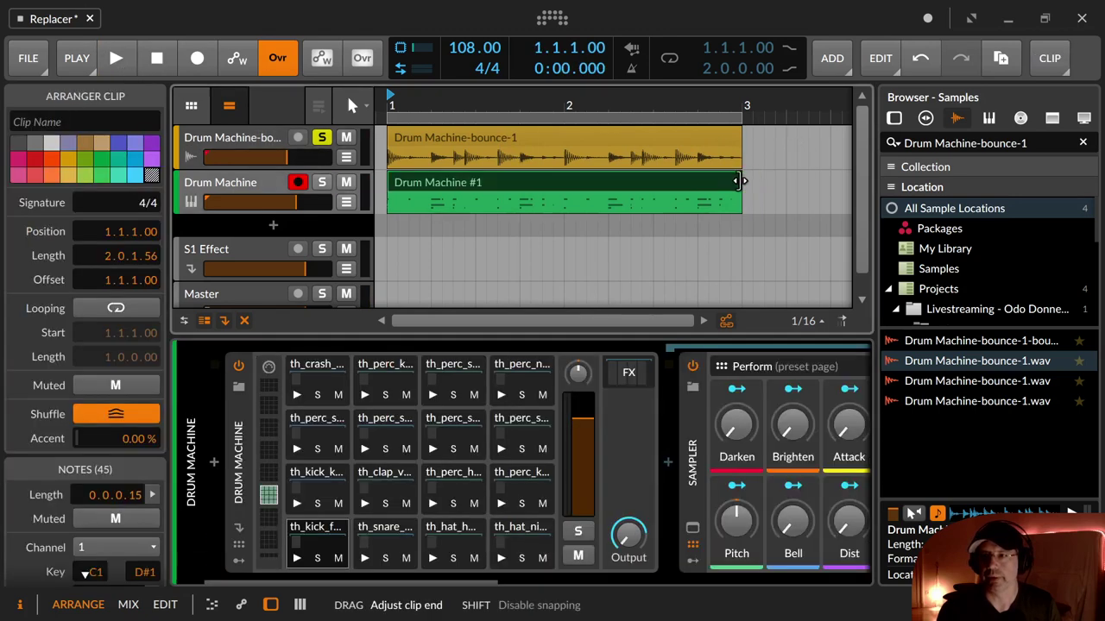
{"action": "left_click", "coordinate": [321, 182]}
{"action": "key", "text": "space"}
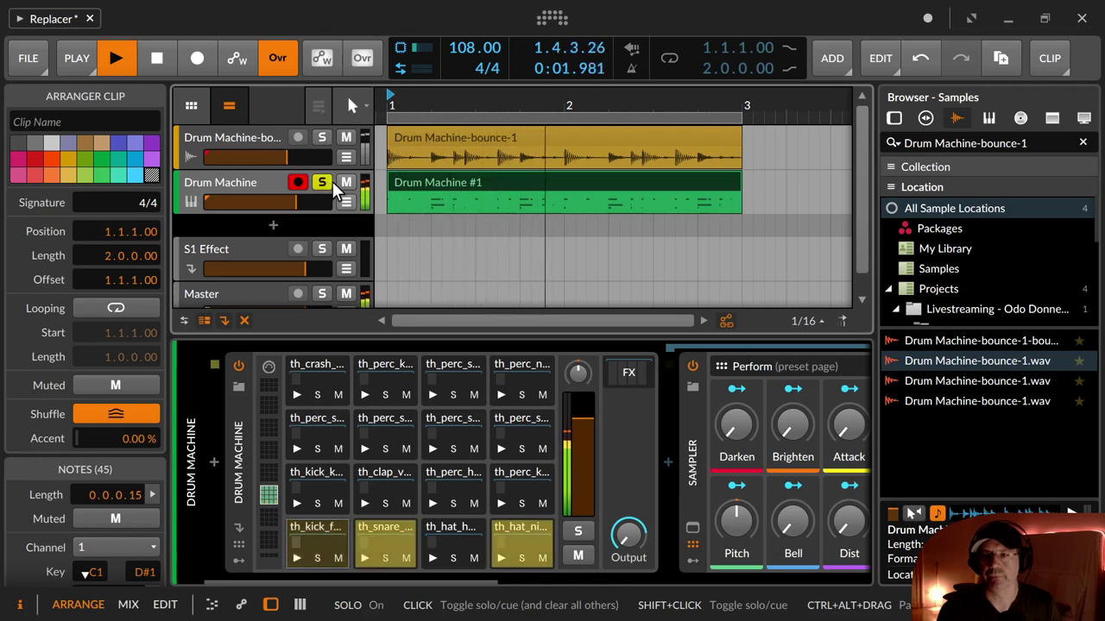
Open the Drum Machine clip in the note editor and restart its playback with arranger looping on
{"action": "double_click", "coordinate": [455, 181]}
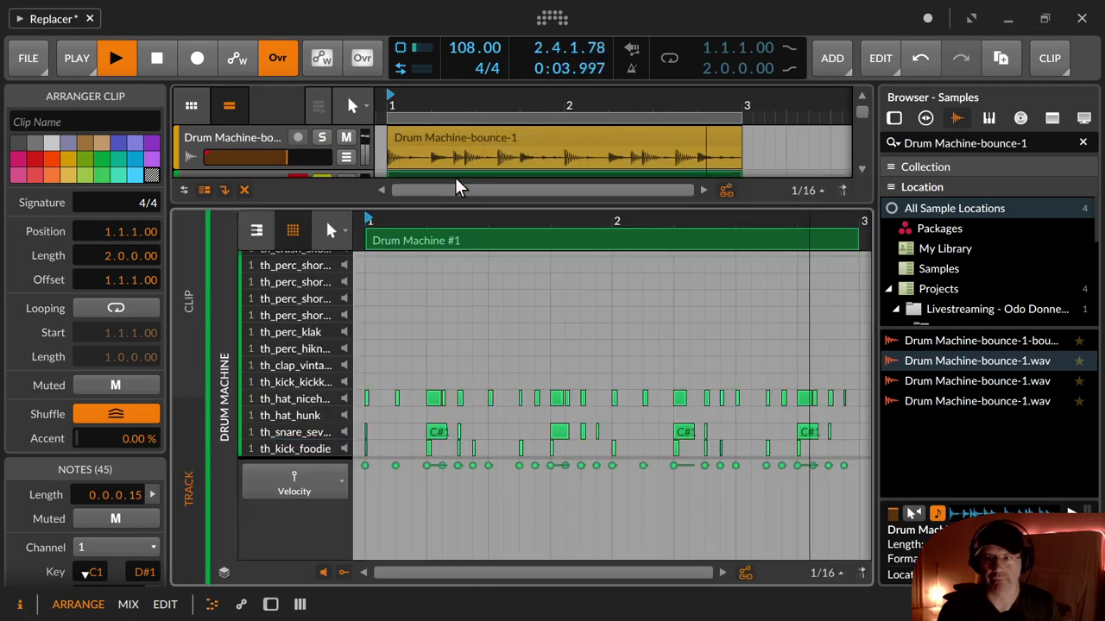
{"action": "key", "text": "space"}
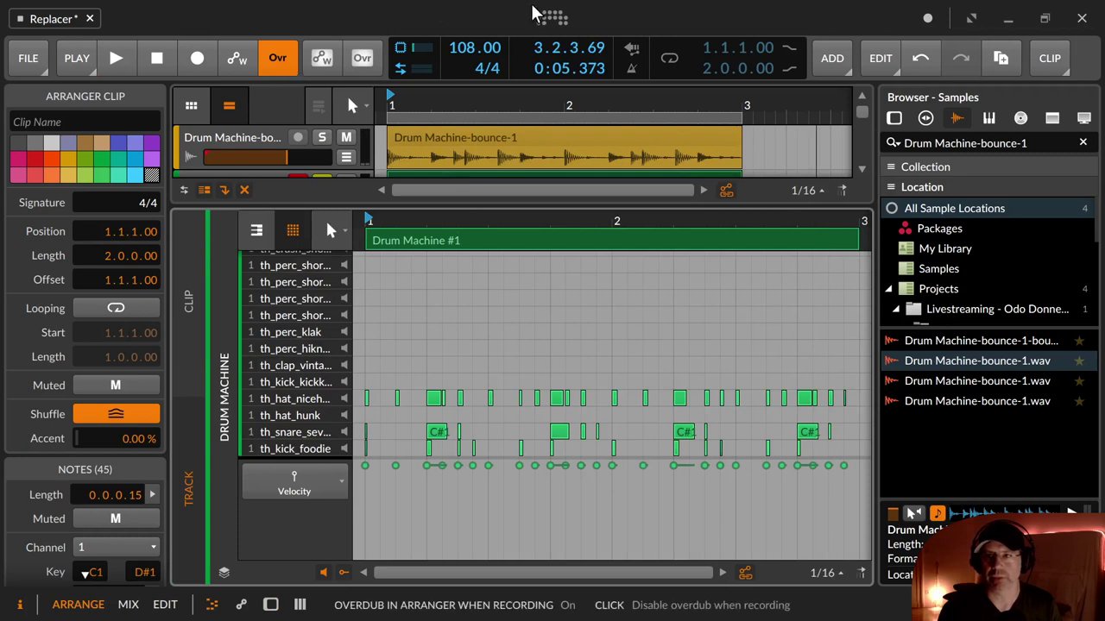
{"action": "left_click", "coordinate": [668, 59]}
{"action": "key", "text": "space"}
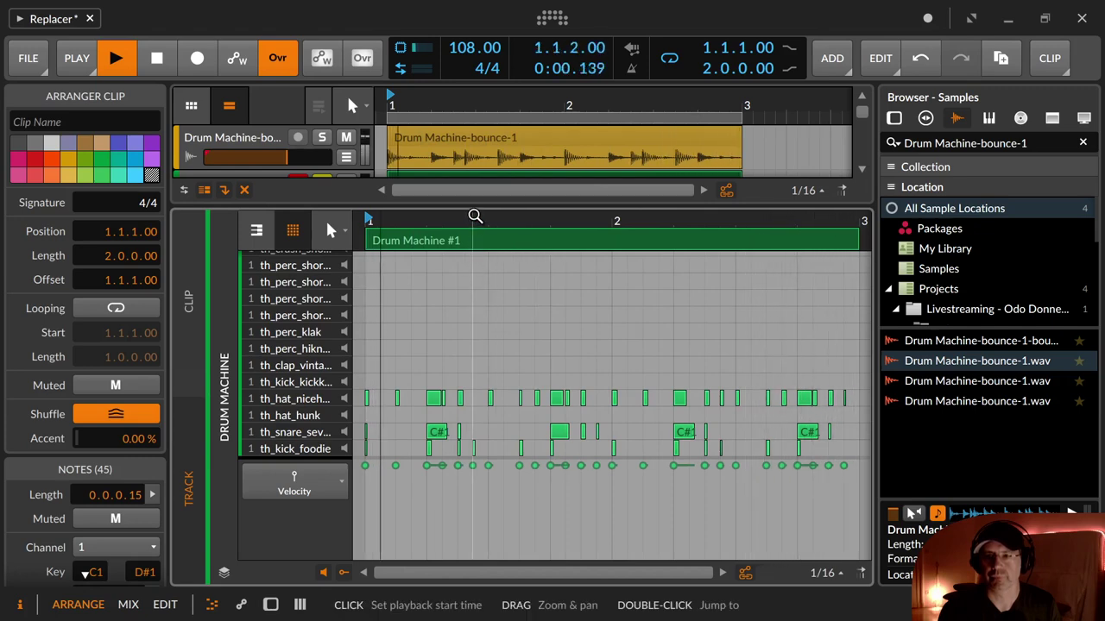
Enlarge the arranger area above the note editor, stop playback and select the Drum Machine-bounce-1 track
{"action": "left_click_drag", "start_coordinate": [470, 211], "coordinate": [461, 393]}
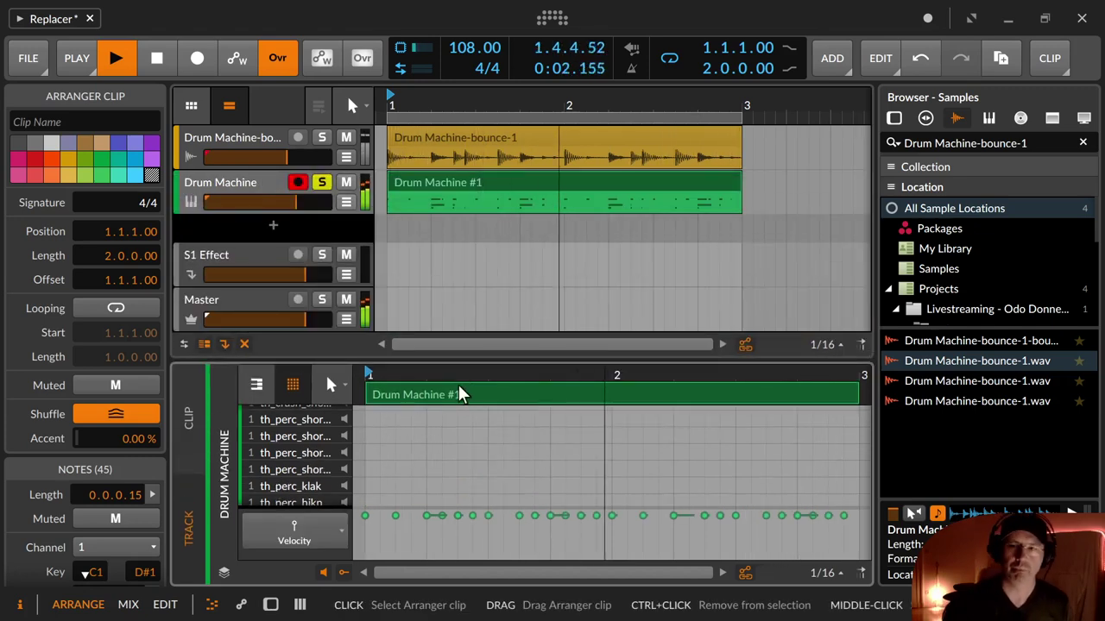
{"action": "key", "text": "space"}
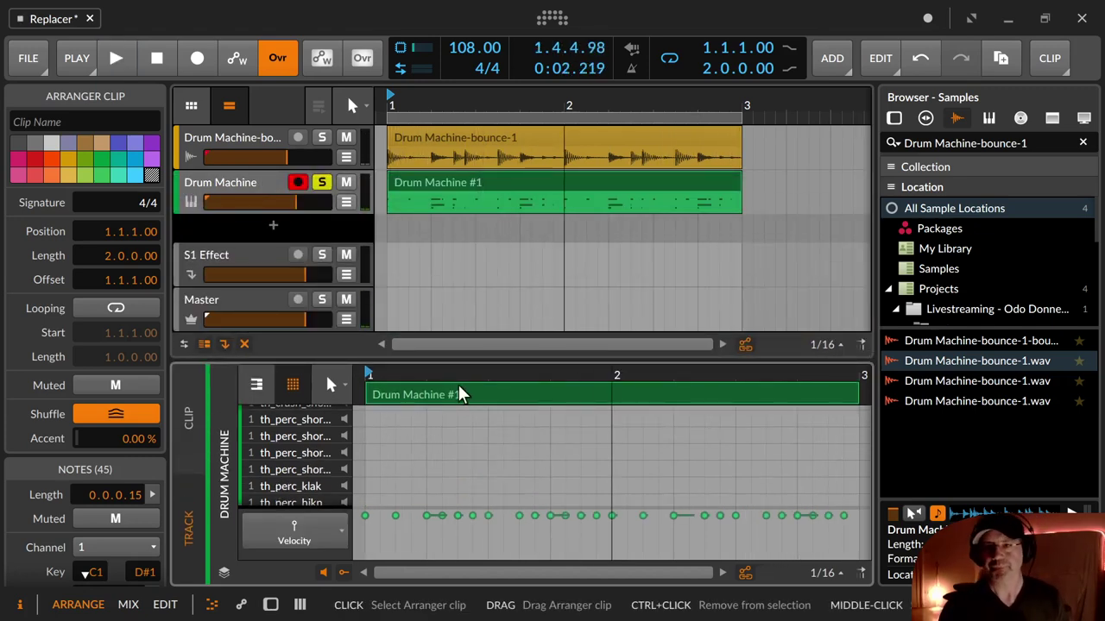
{"action": "left_click", "coordinate": [270, 139]}
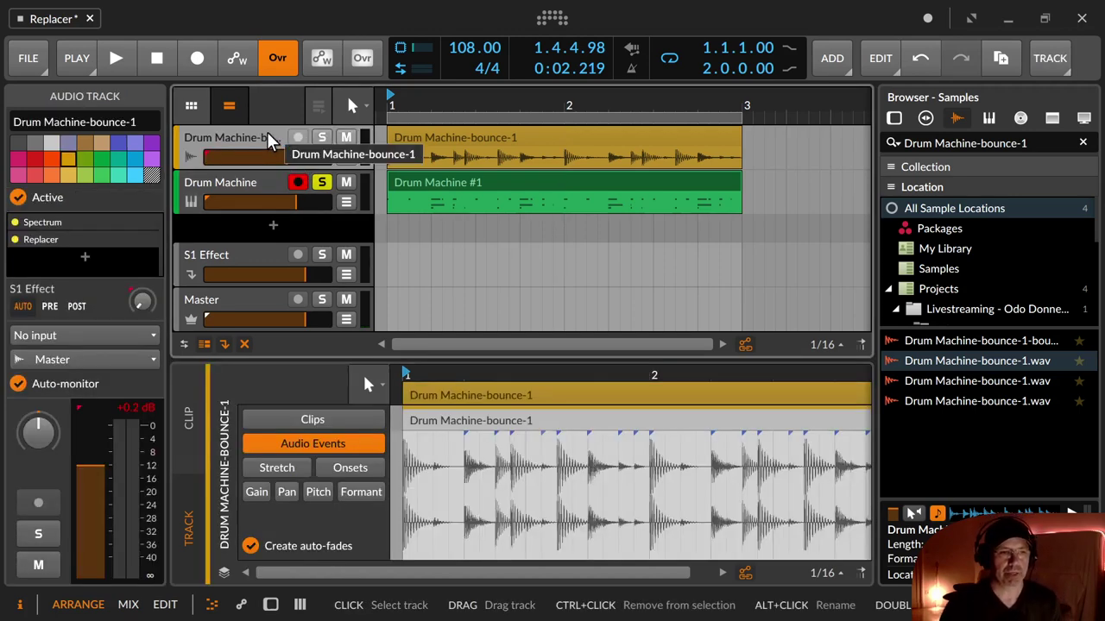